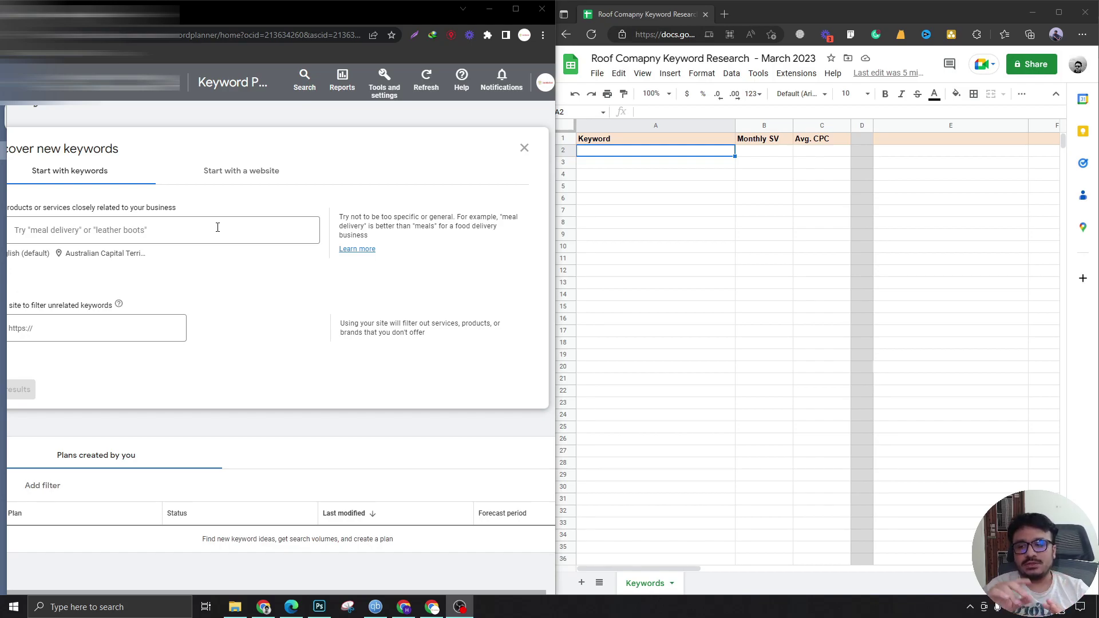
click(393, 97)
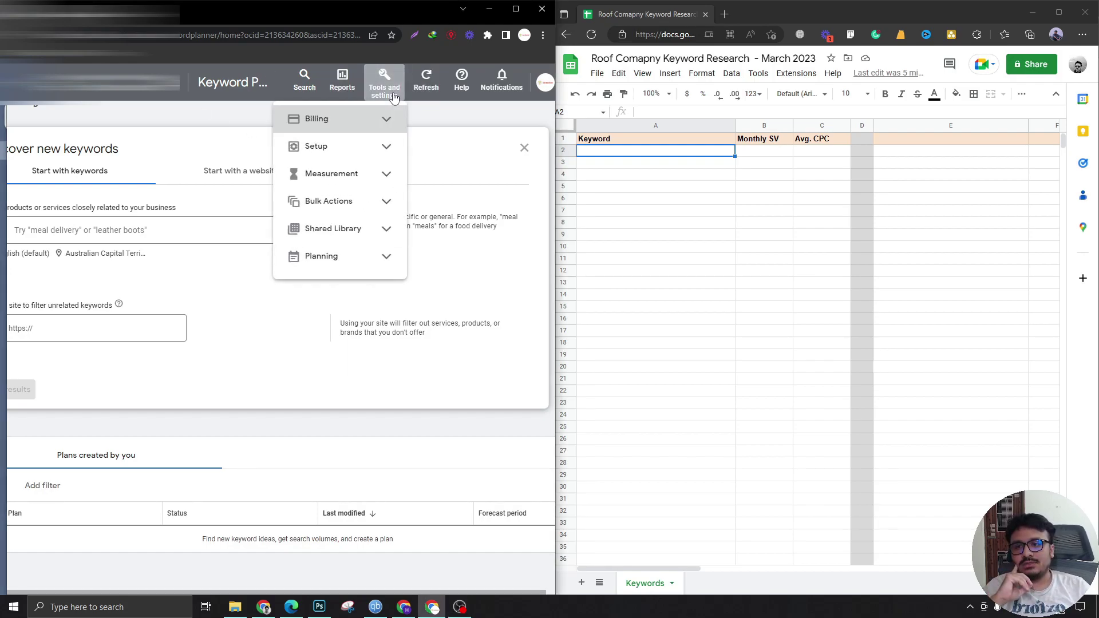
click(380, 258)
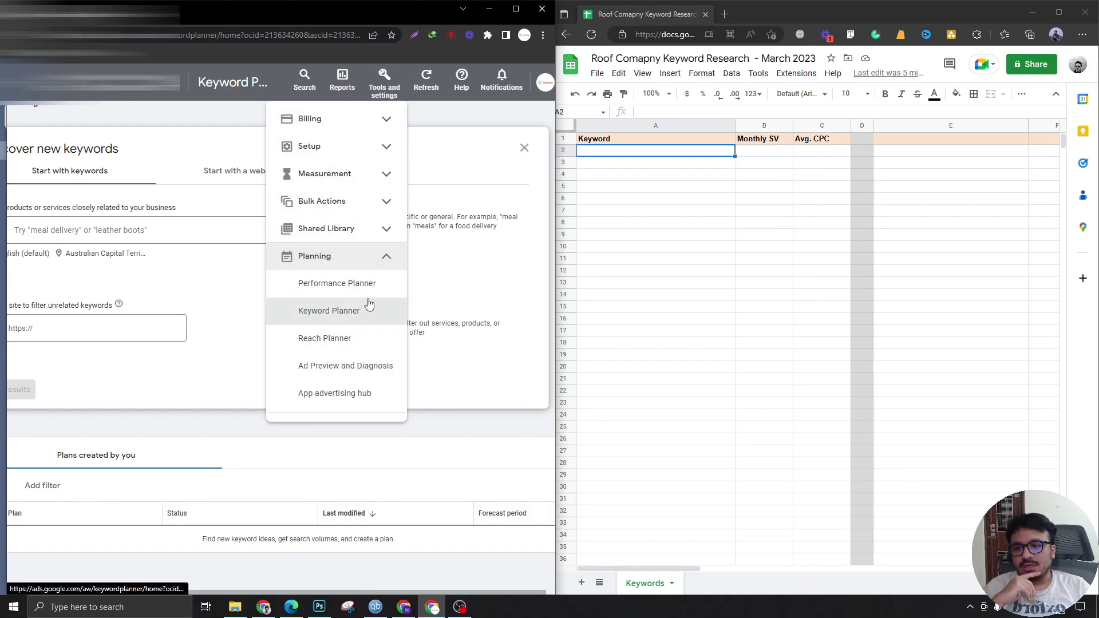
Step: Try to re-enter Australian Capital Territory and Canberra as the targeted locations, and leave the location settings without saving
click(99, 254)
click(258, 273)
click(179, 227)
text(Australian)
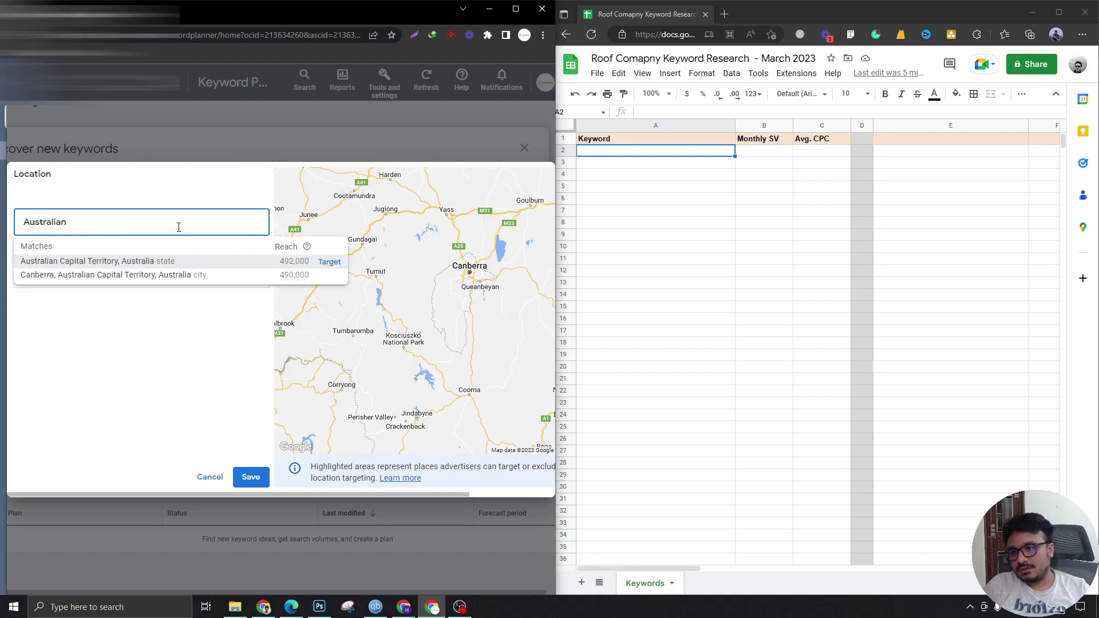
click(143, 261)
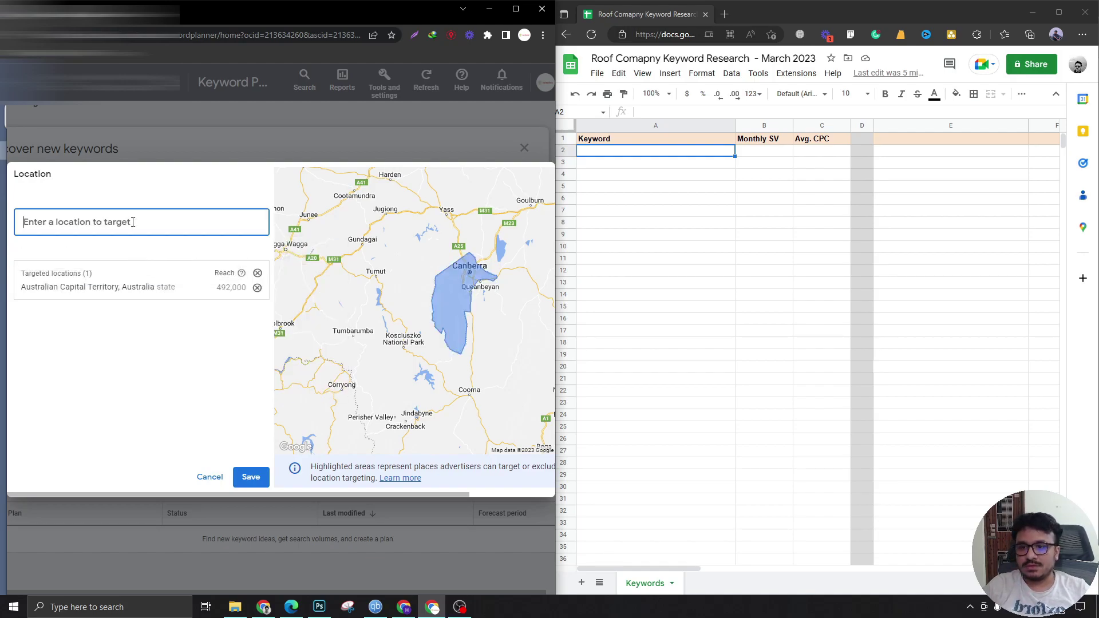
text(Can)
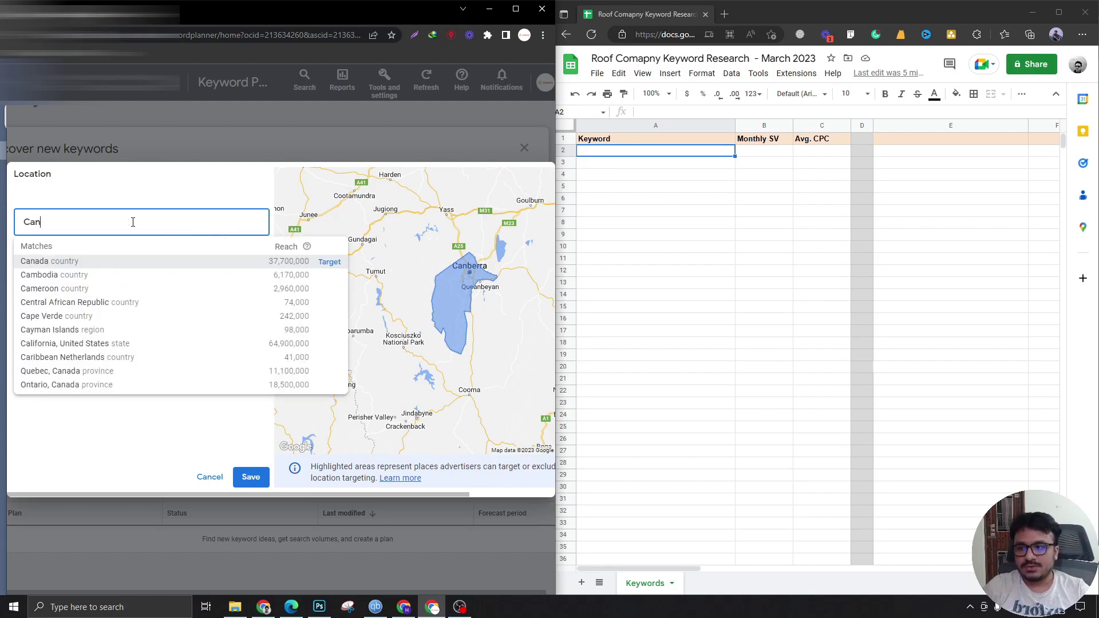
text(be)
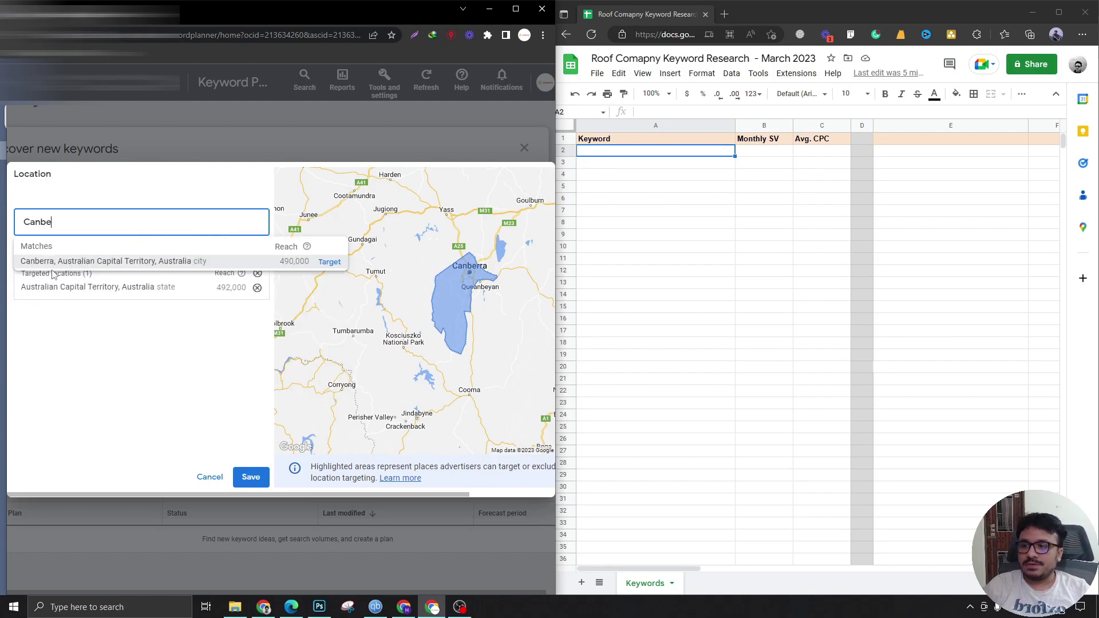
click(52, 260)
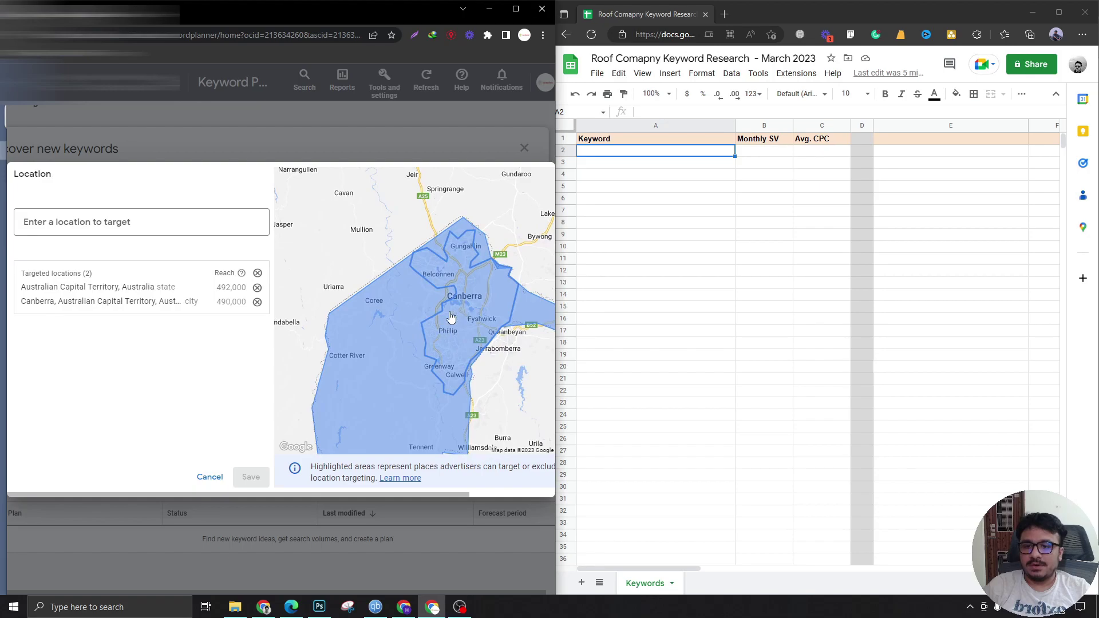
scroll(491, 332, down, 1)
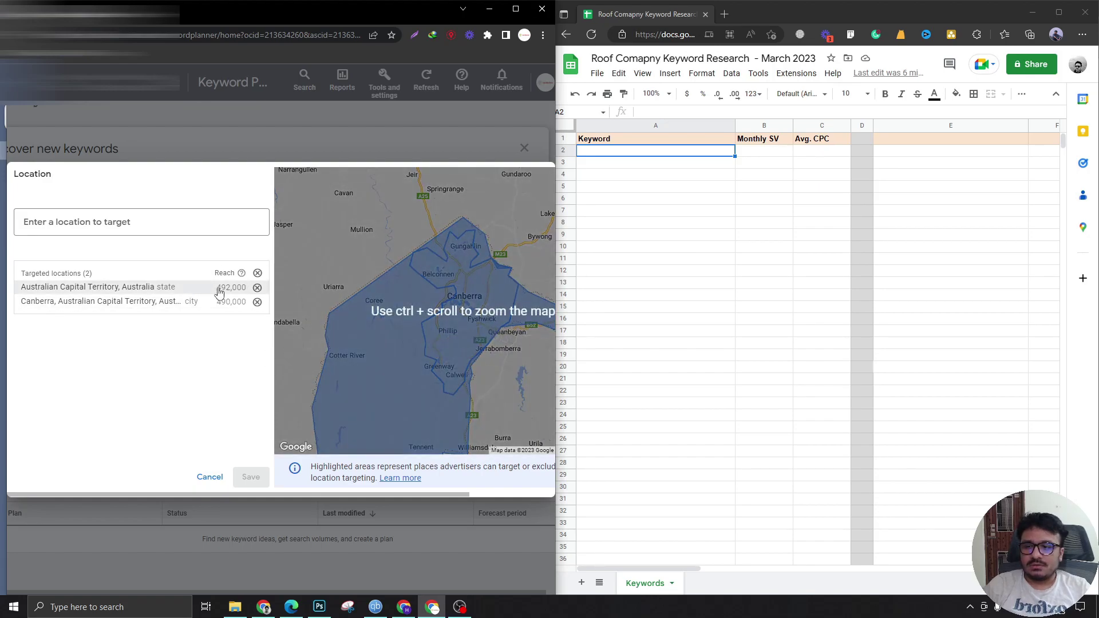
click(209, 476)
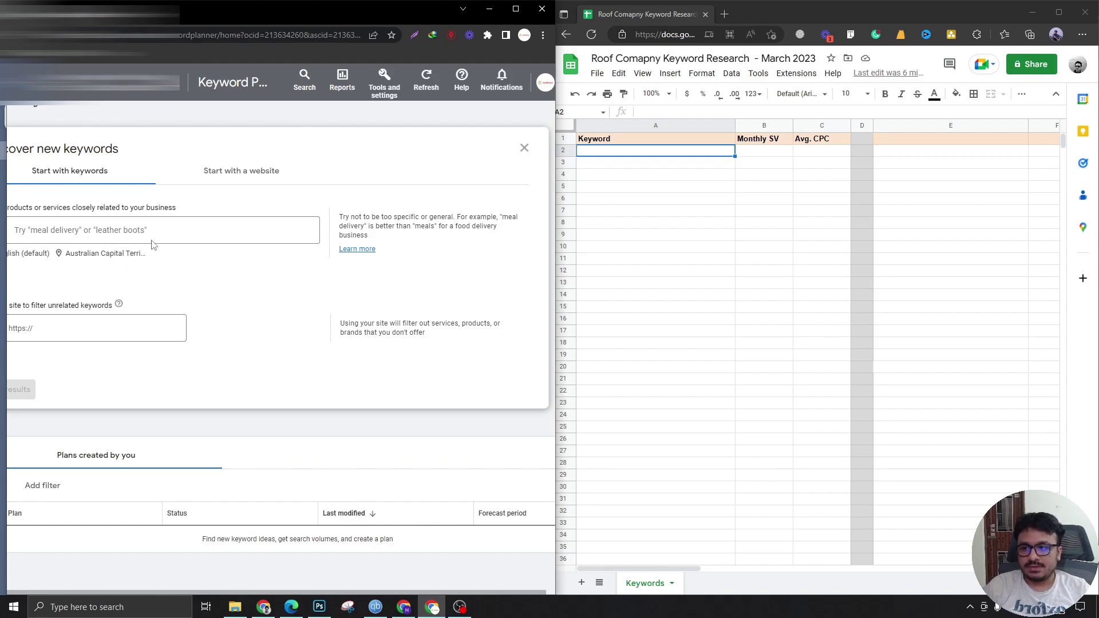
Step: Enter the trial terms custom homes and home builder in column E of the spreadsheet from E9, and clear them
click(176, 236)
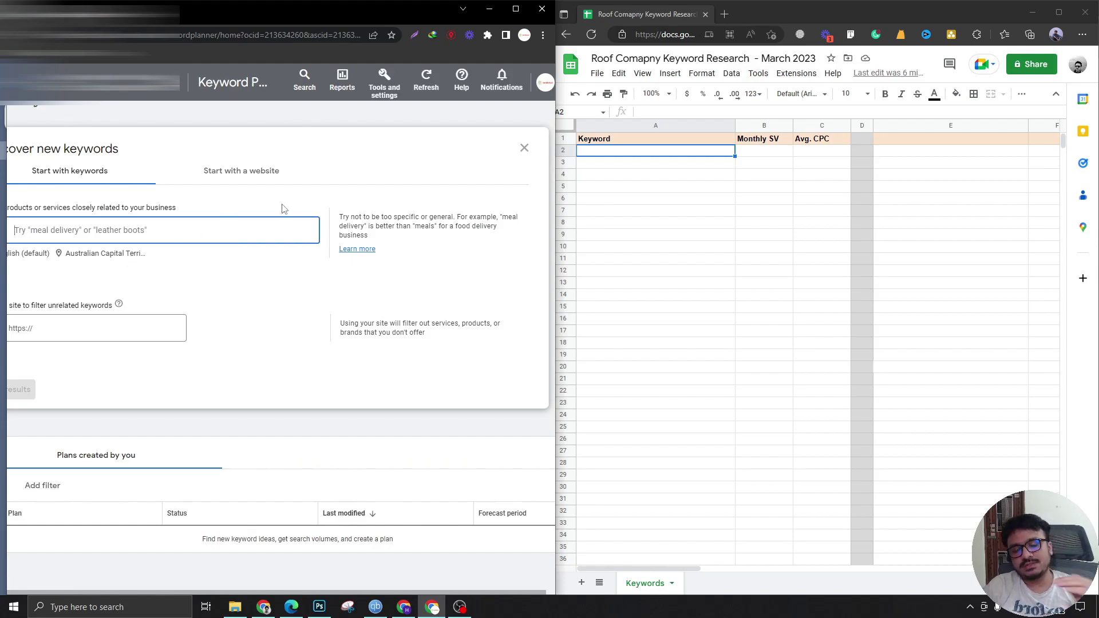
click(888, 235)
text(custom homes)
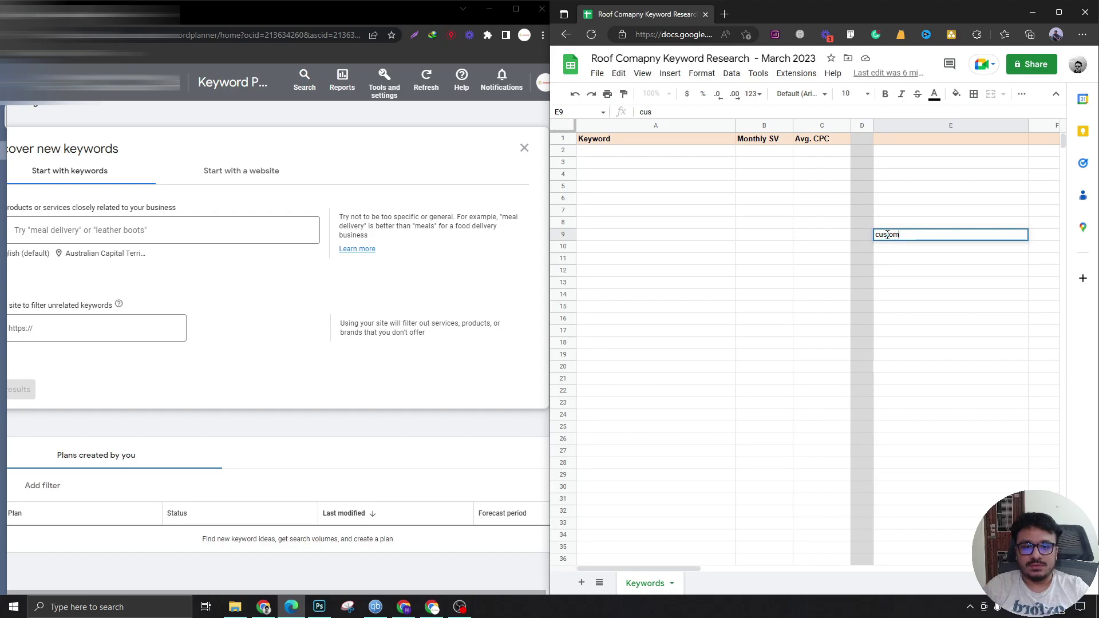
key(Return)
text(home builder)
key(Return)
key(shift+Up)
key(shift+Up)
key(Delete)
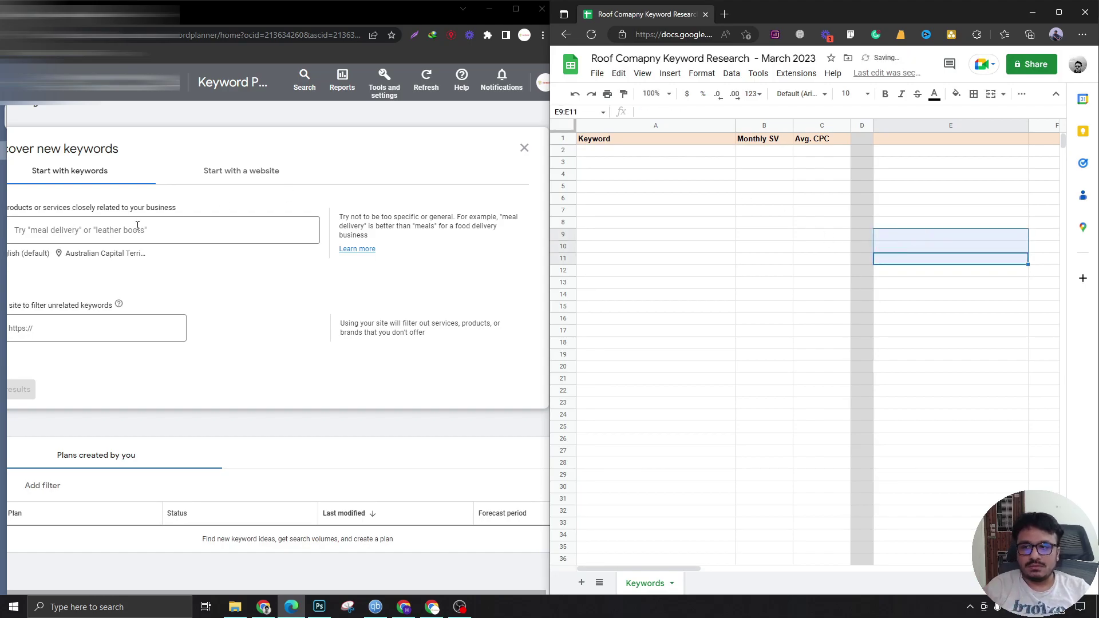
Step: Add custom homes near me and custom homes as seed keywords for discovering new keywords in Keyword Planner
click(137, 228)
text(custom )
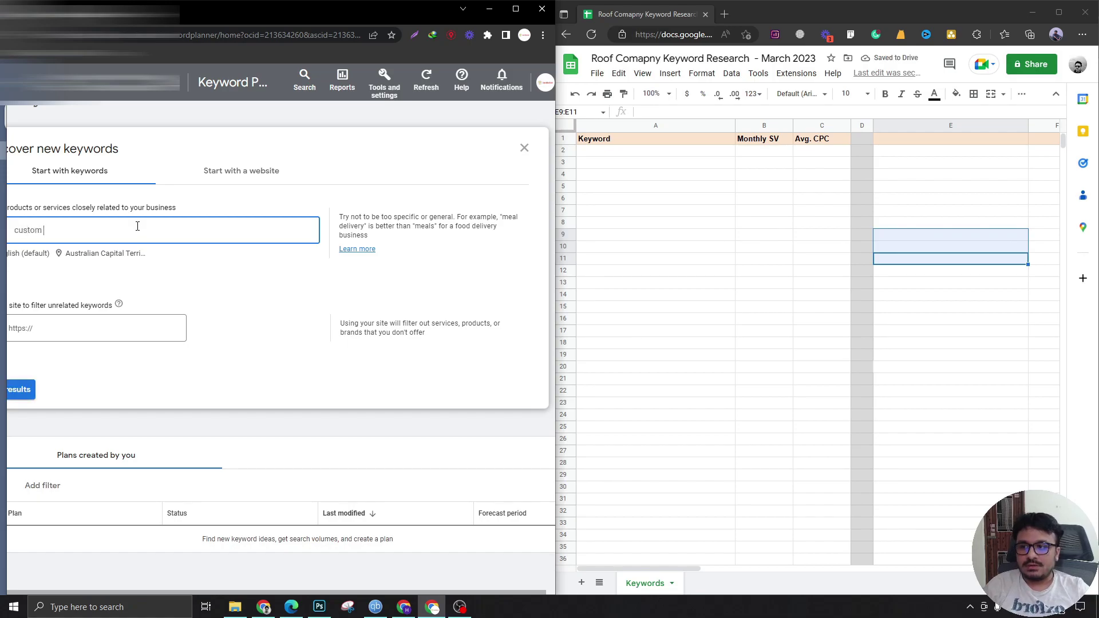
text(homes)
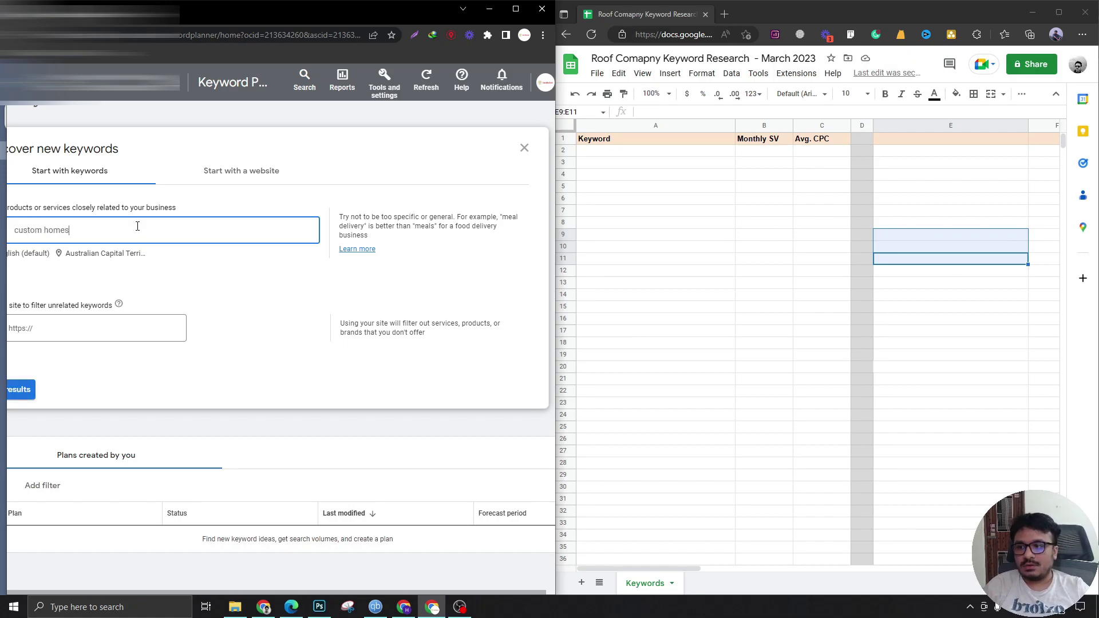
text( near me)
key(Return)
text(custom homes)
key(Return)
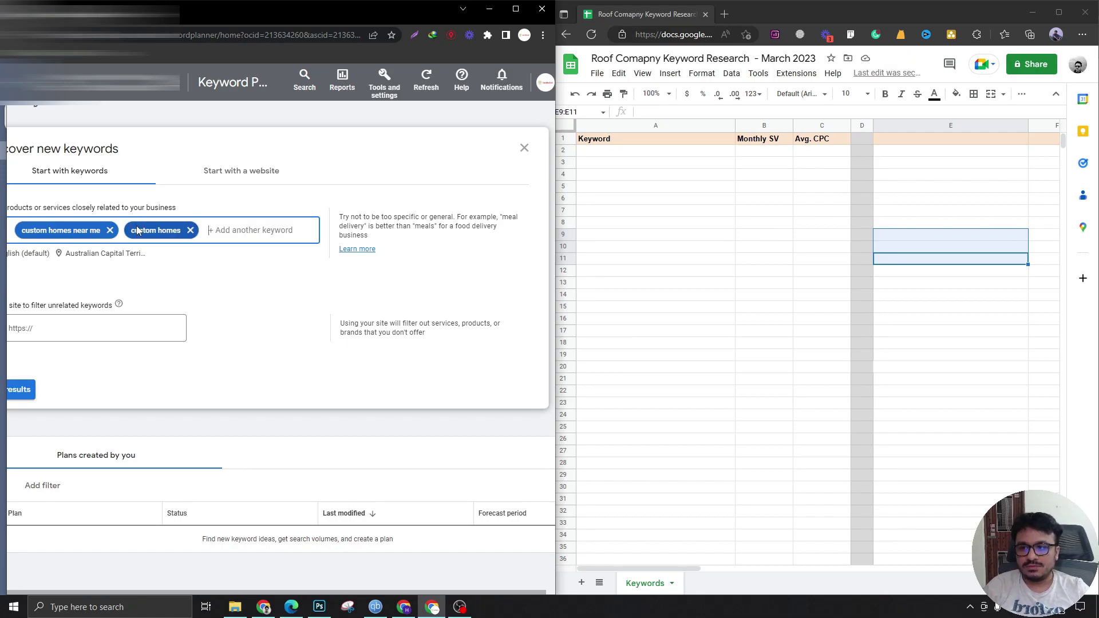
Step: Add home builders near me and home builder as seed keywords and get the keyword results
text(home b)
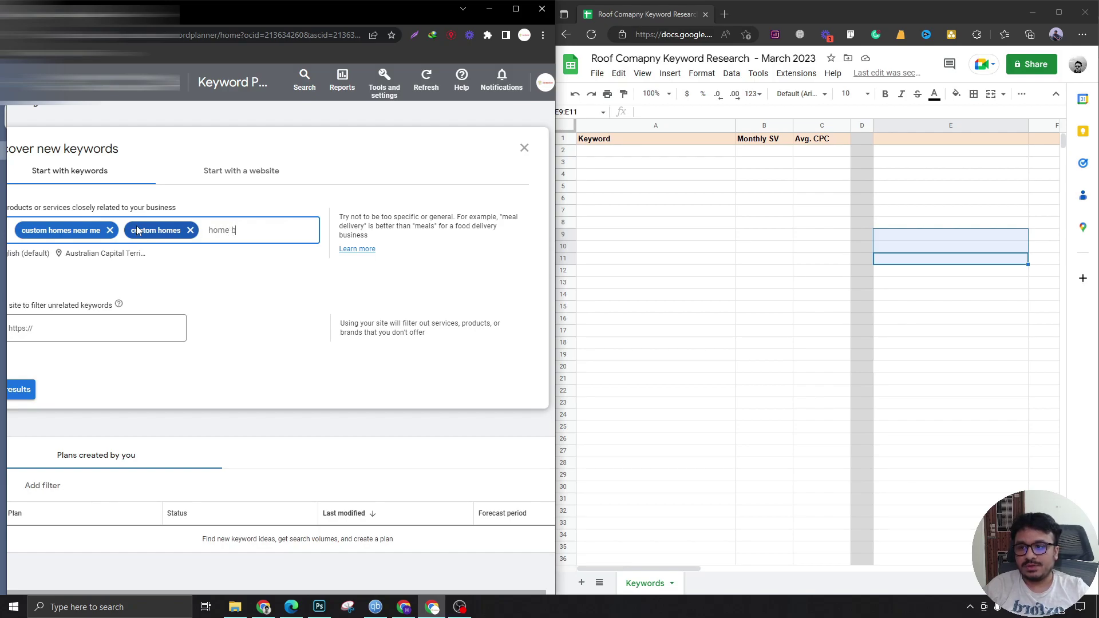
text(uilders near me)
key(Return)
text(home builder)
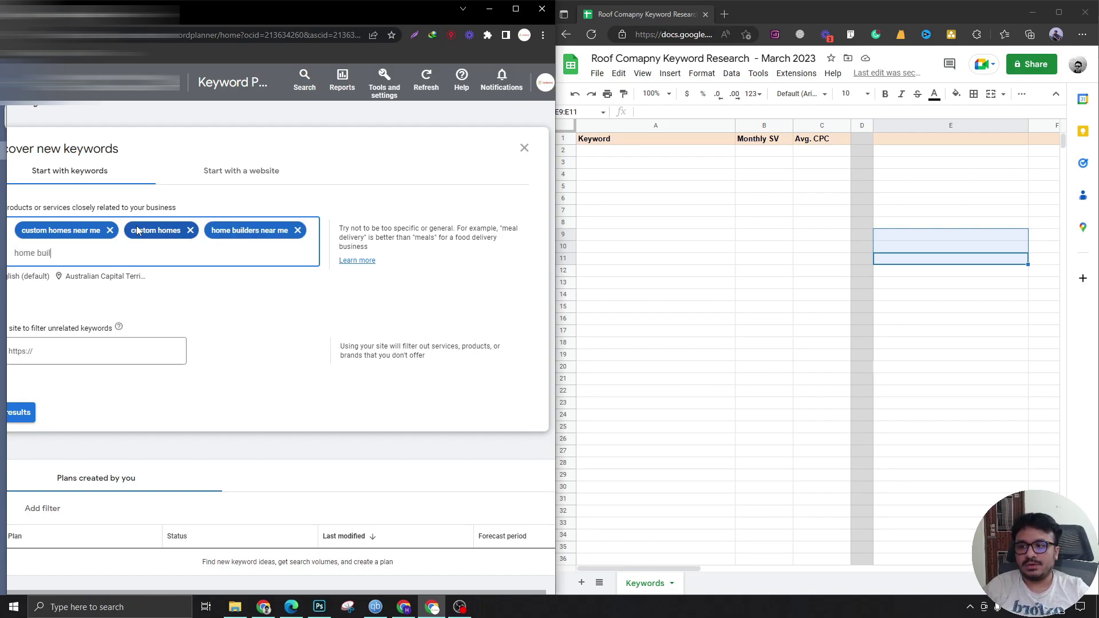
key(Return)
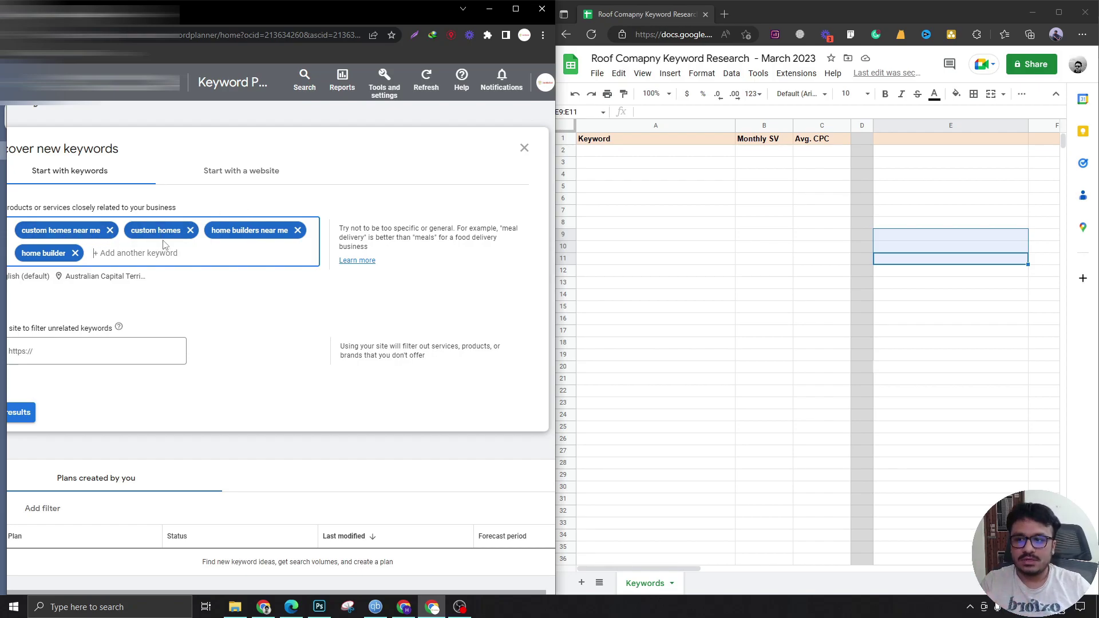
click(22, 412)
Step: Widen the Keyword Planner window slightly and sort the keyword ideas by average monthly searches, highest first
click(526, 222)
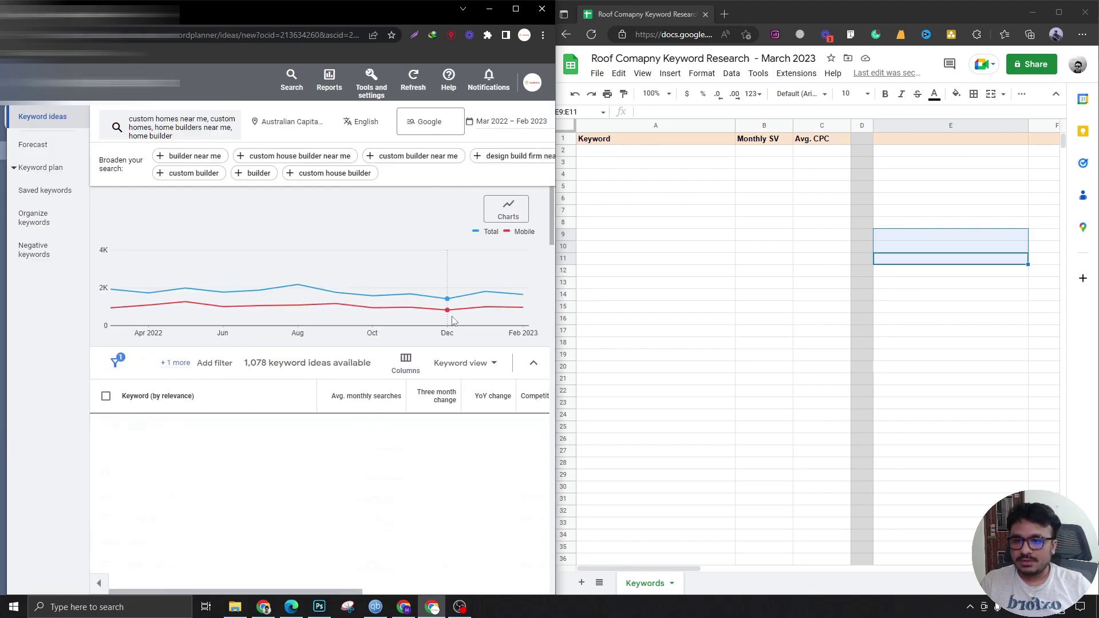
scroll(467, 451, down, 2)
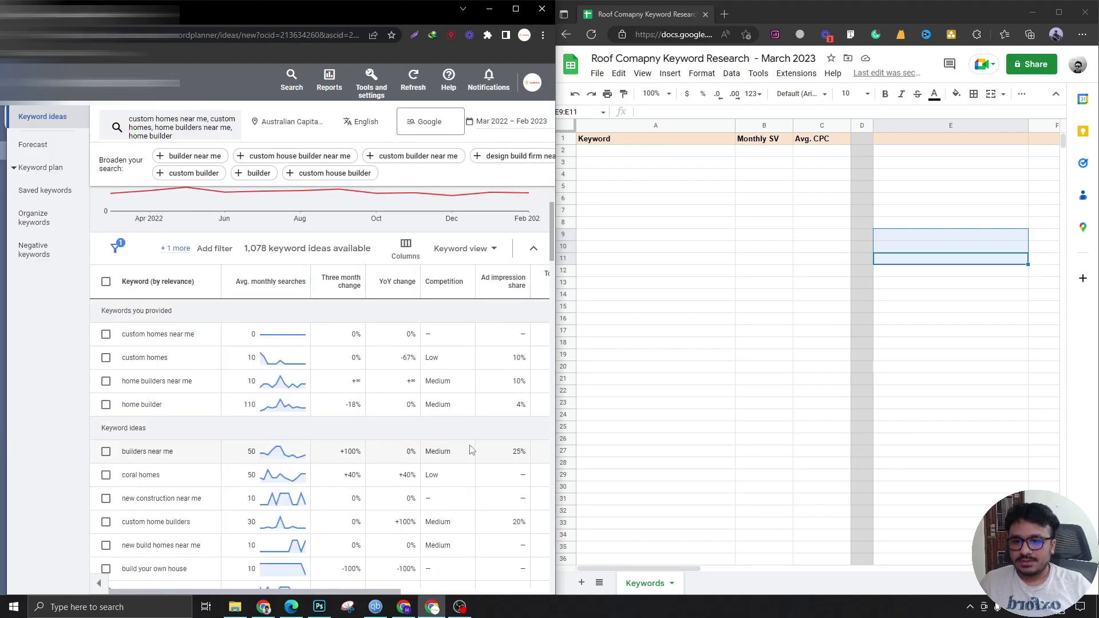
drag(555, 449, 571, 449)
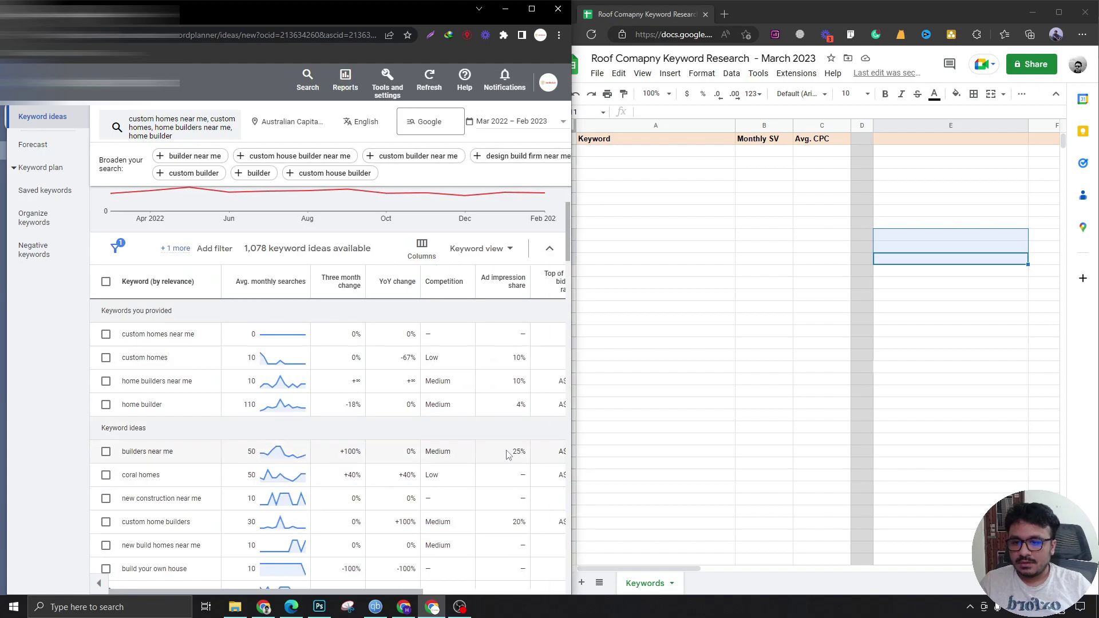
click(390, 283)
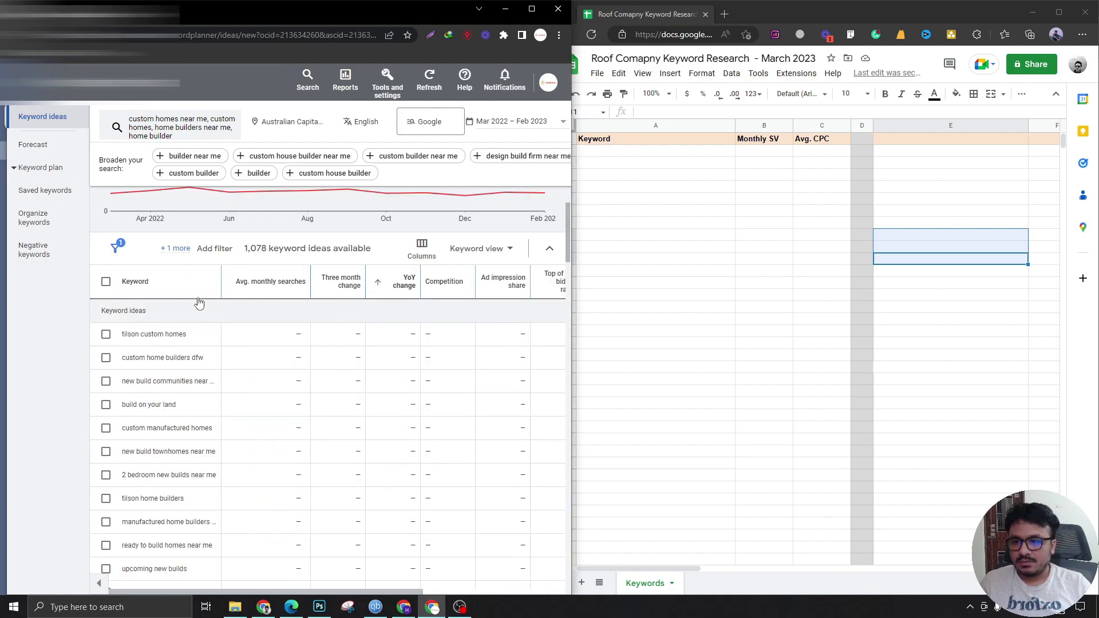
click(276, 286)
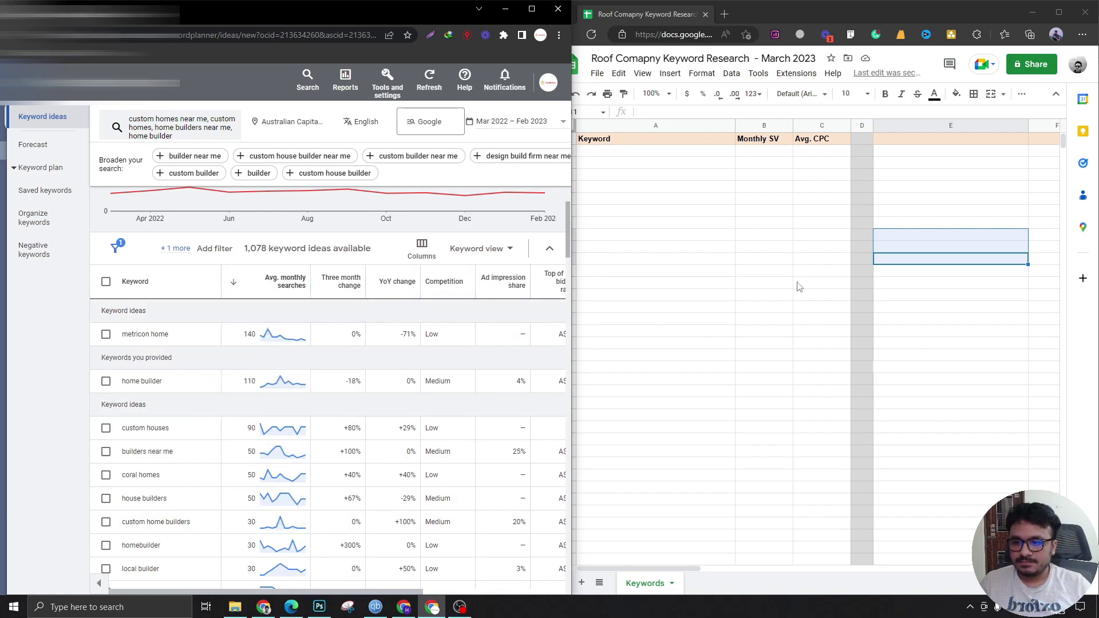
Step: Work out the average top-of-page bid for metricon home in Calculator as (1.18 + 3.47) / 2, and close Calculator
scroll(239, 355, up, 1)
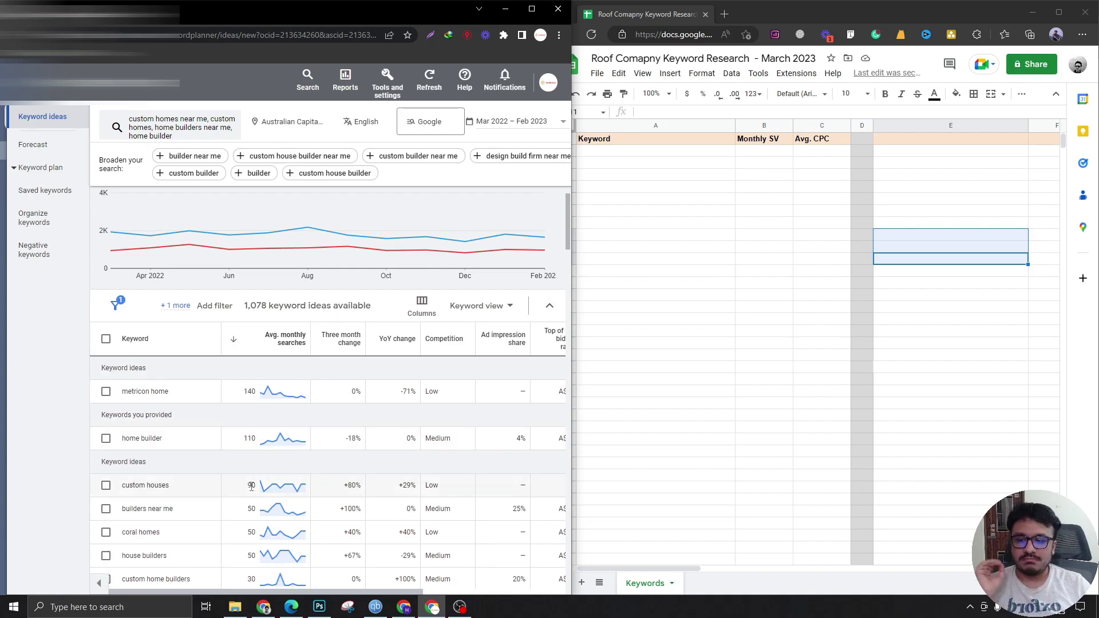
drag(315, 595, 429, 596)
mouse_move(366, 352)
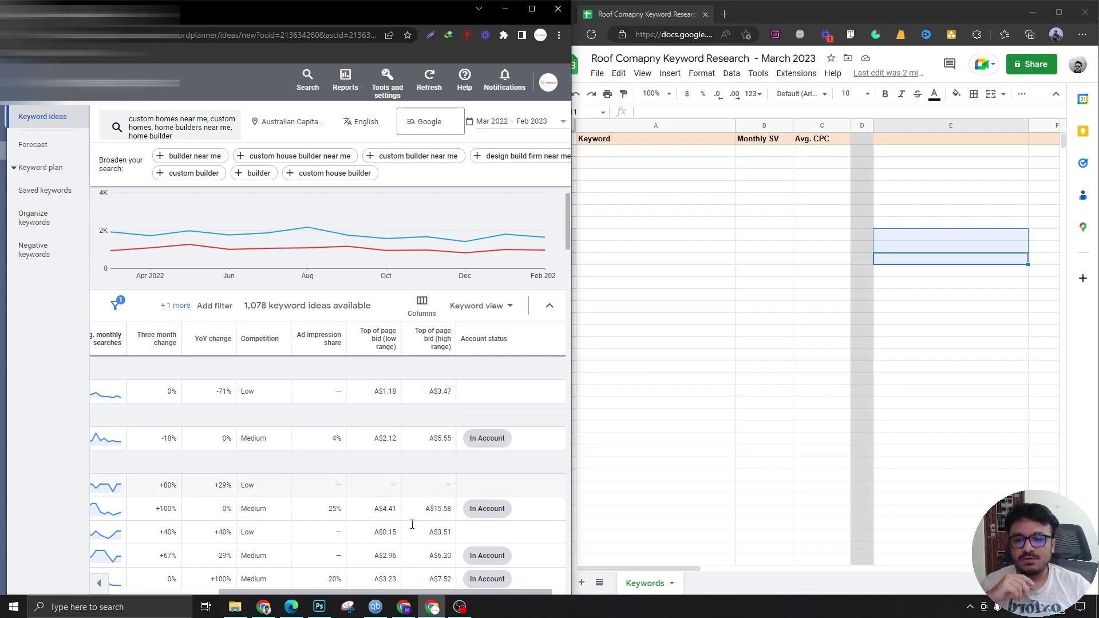
click(105, 608)
text(ca)
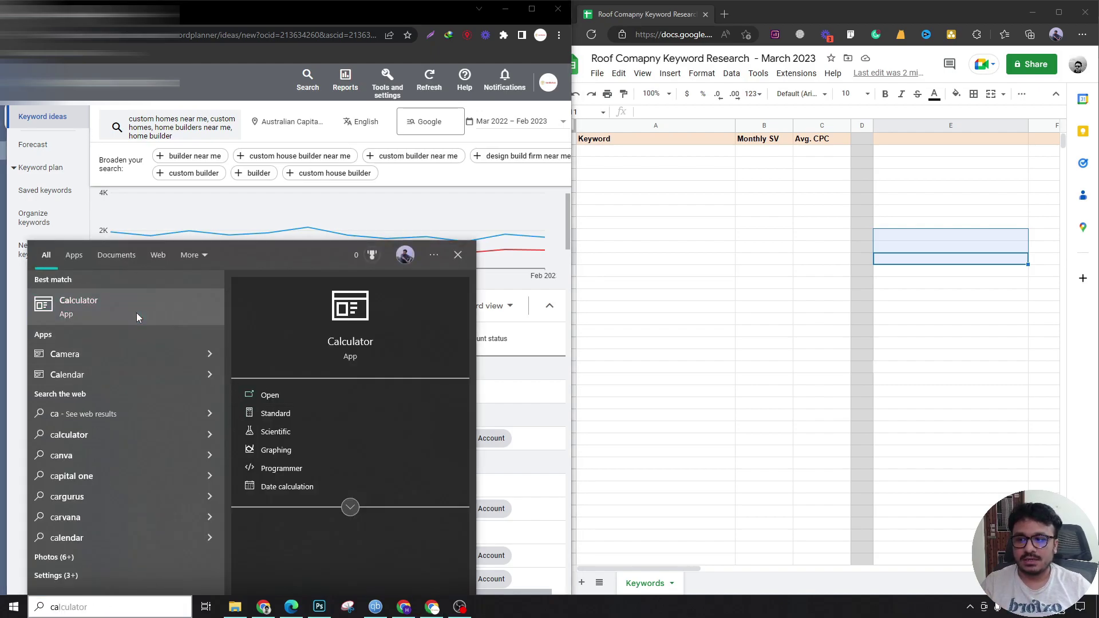
click(137, 312)
drag(725, 227, 687, 206)
text(1.18+3.47=/2=)
key(ctrl+c)
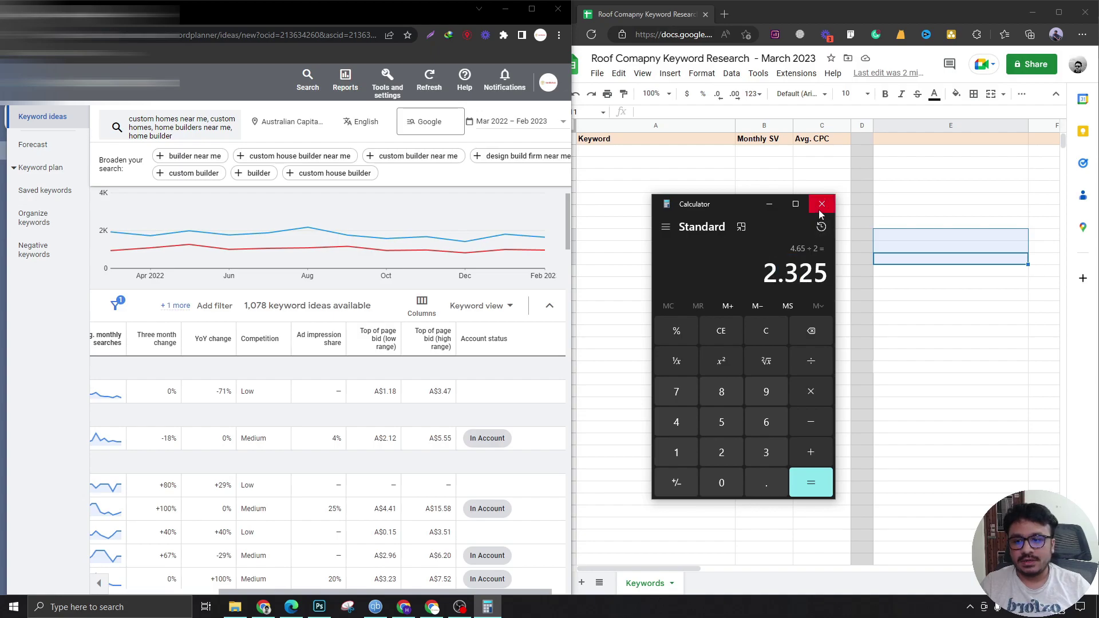
click(821, 206)
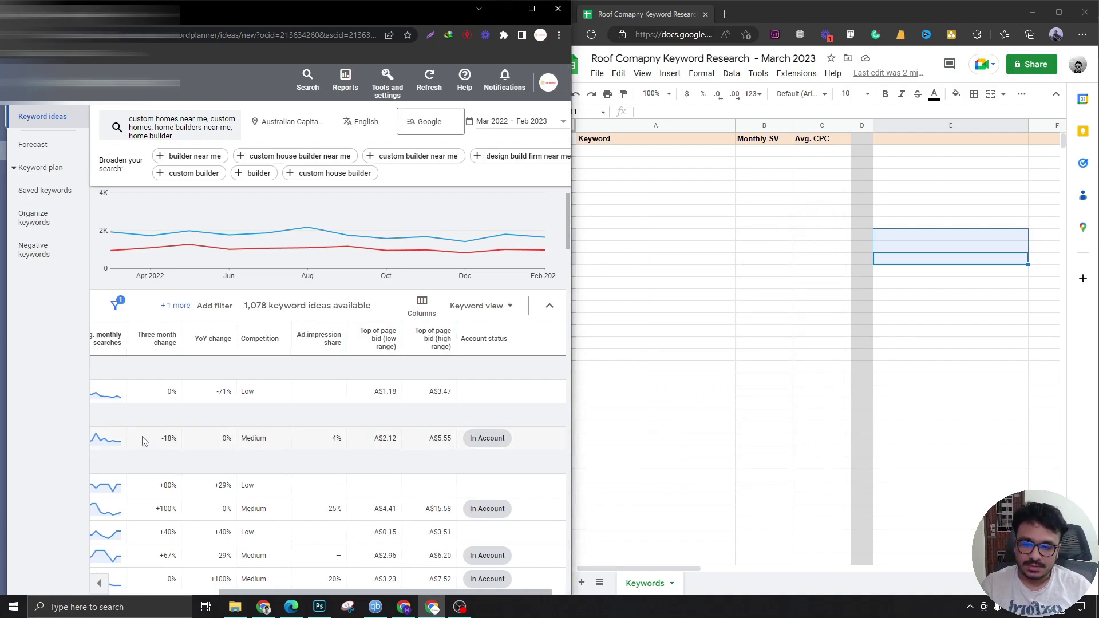
Step: Remove the YoY change and Ad impression share columns, and move Competition and Three month change after the two top-of-page bid columns
drag(257, 592, 227, 596)
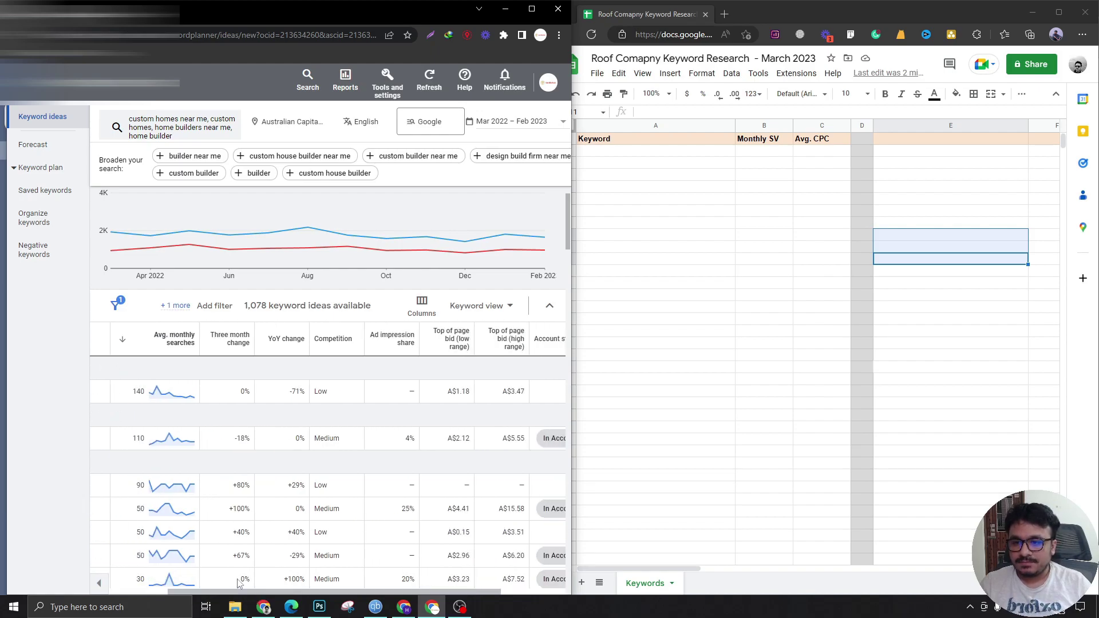
click(421, 305)
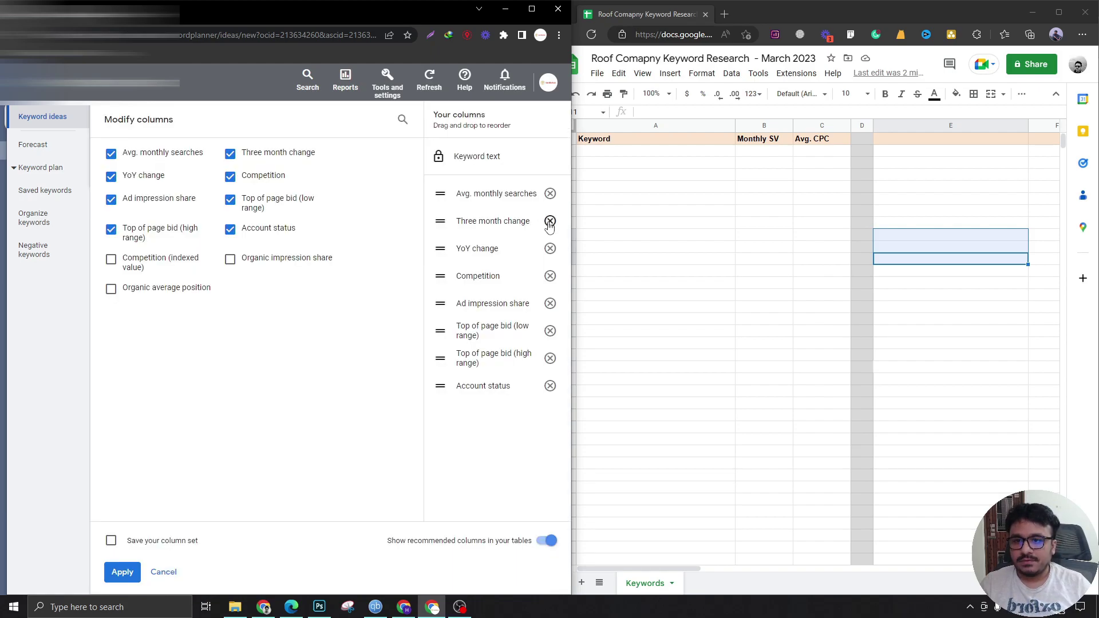
click(550, 249)
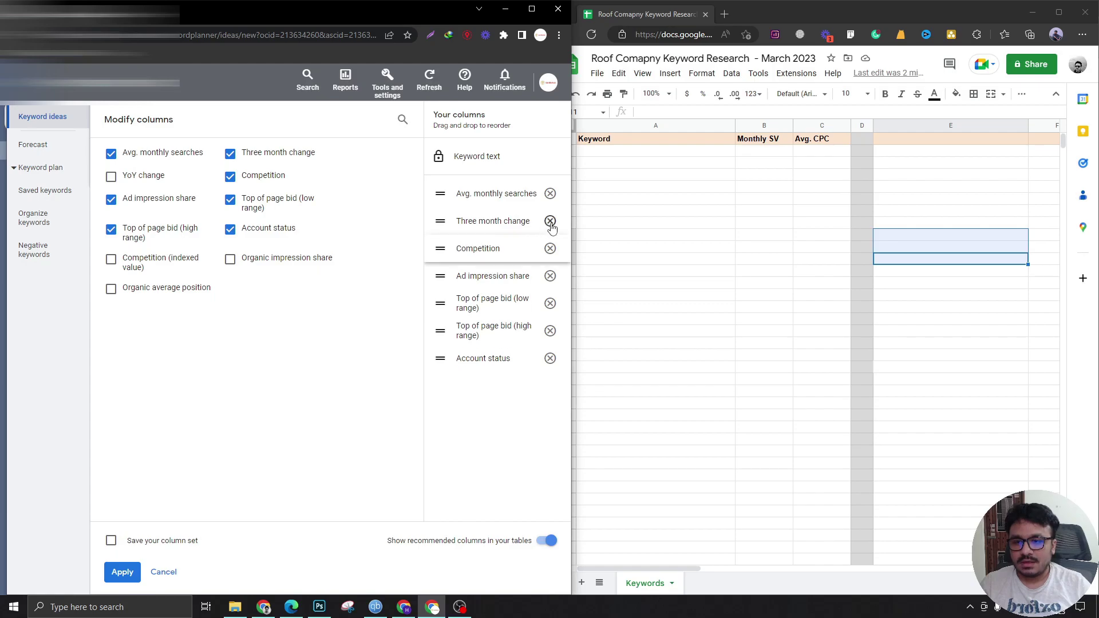
click(550, 276)
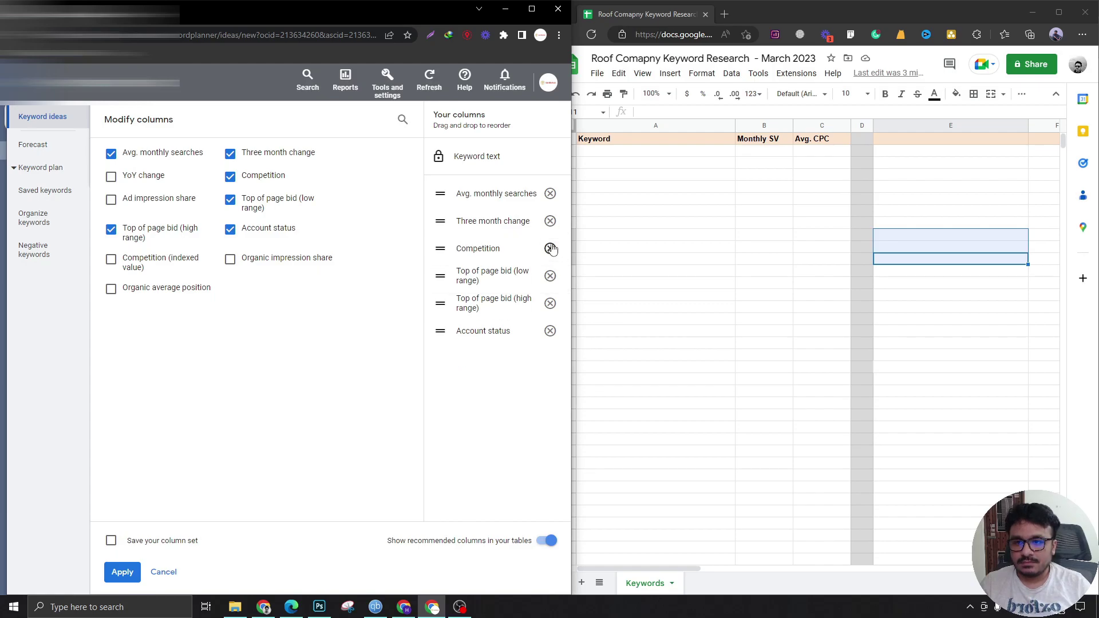
drag(486, 248, 487, 312)
drag(496, 221, 496, 304)
click(122, 572)
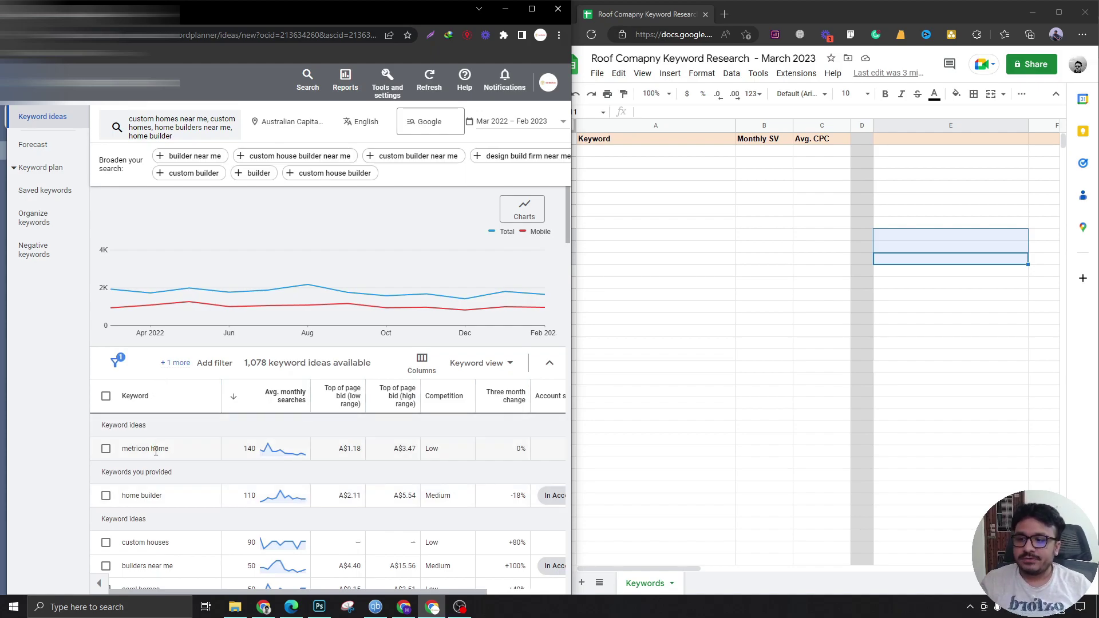
Step: Copy the keyword metricon home from the keyword ideas into cell E3 of the spreadsheet
drag(155, 453, 122, 455)
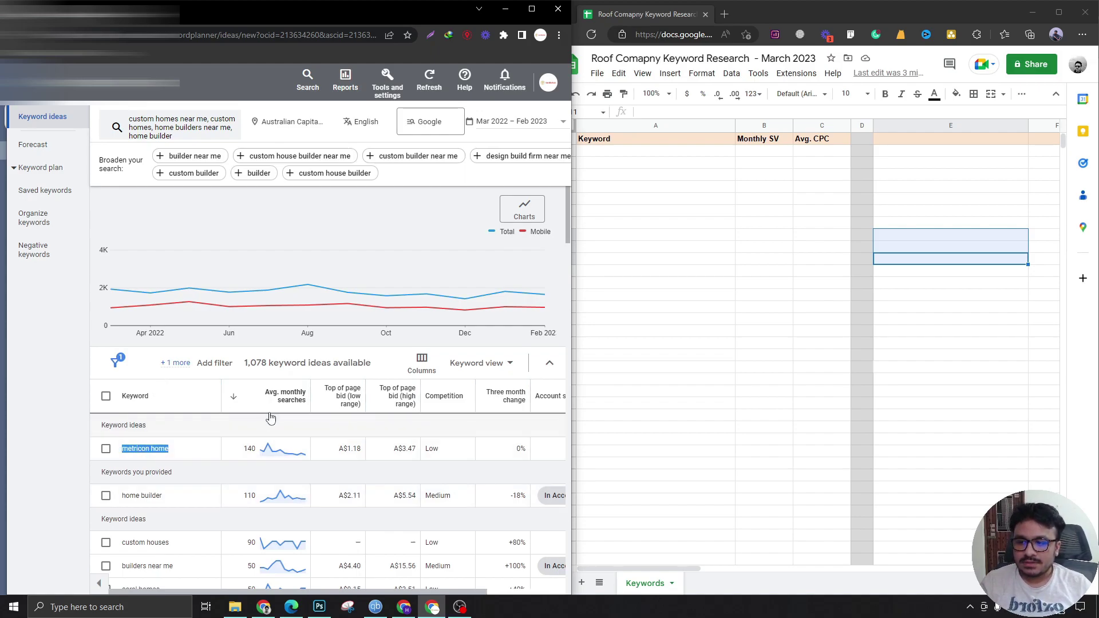
click(924, 153)
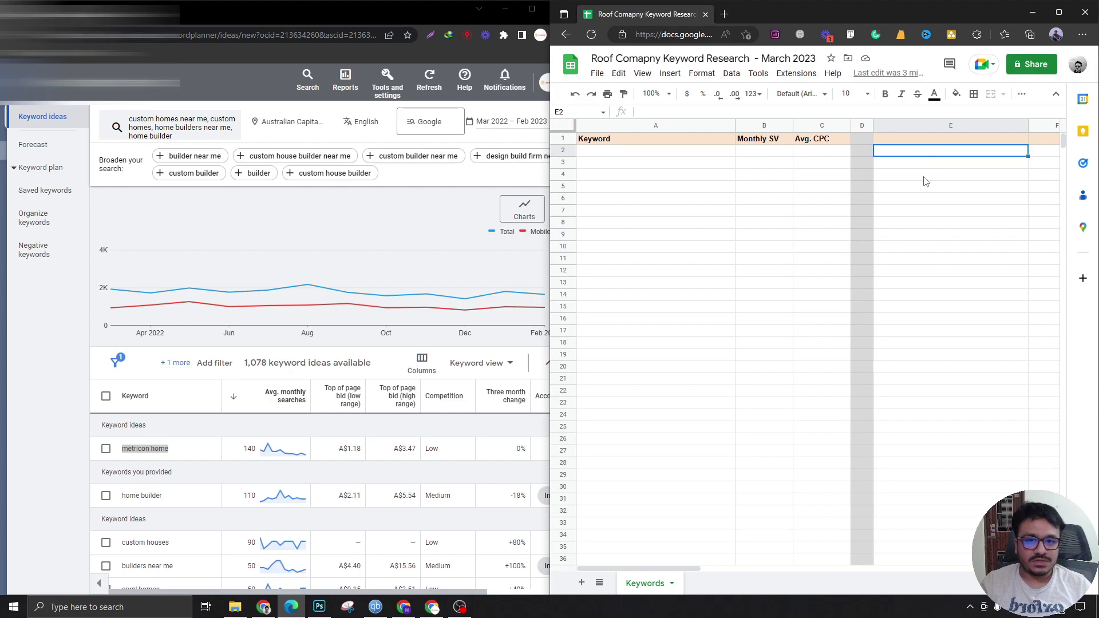
click(922, 167)
key(ctrl+v)
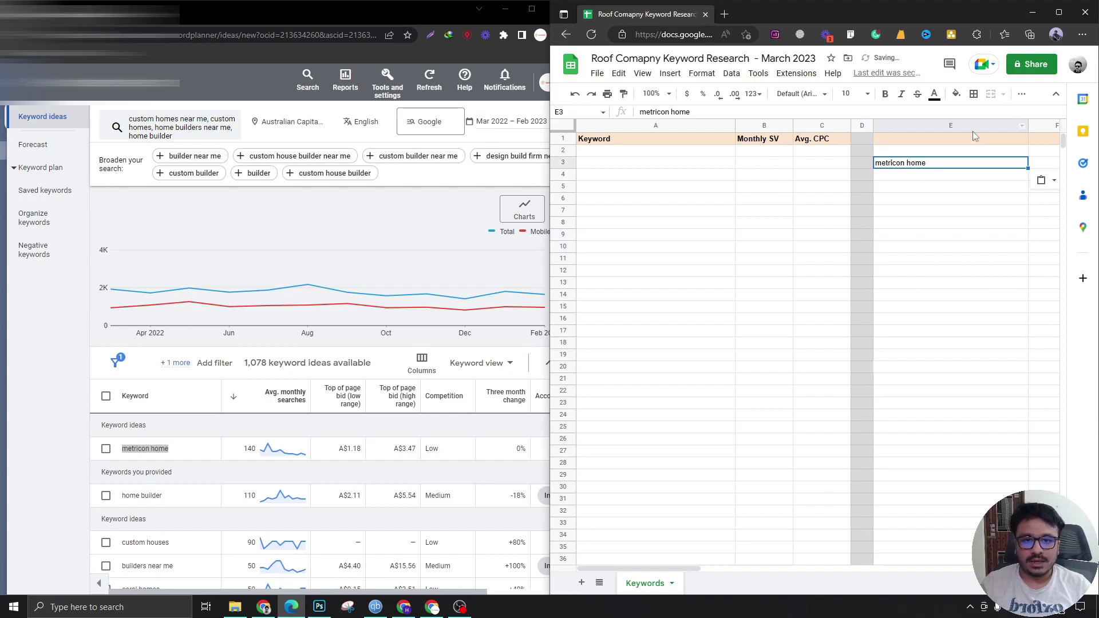
Step: Title column E Negative Keywords and move metricon home up to cell E2, directly below the heading
click(904, 143)
text(Negative Keywords)
key(Return)
key(Down)
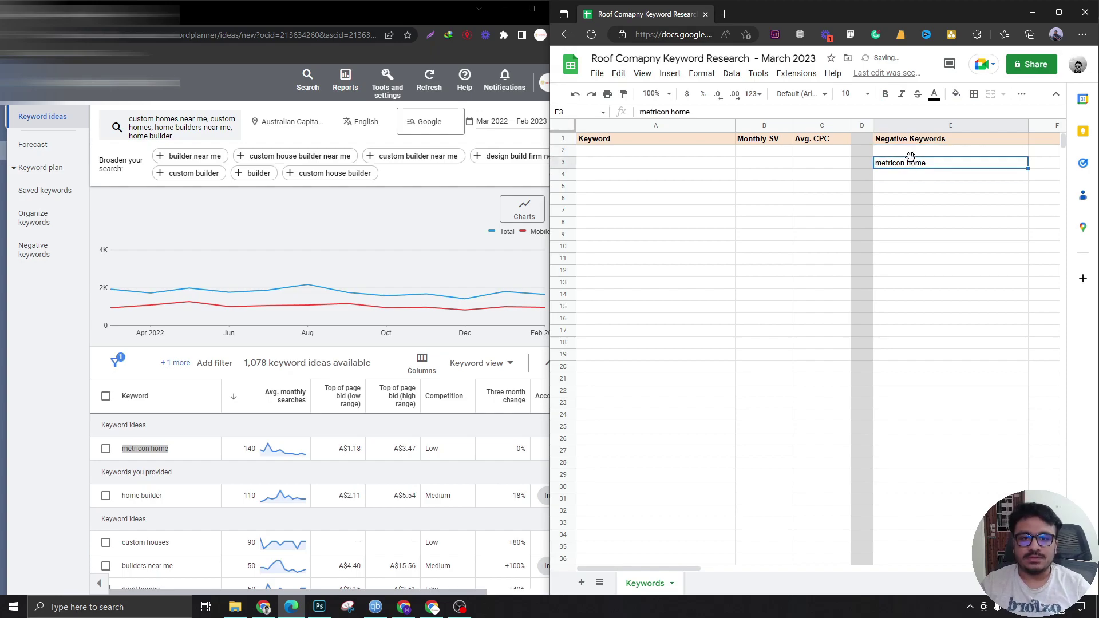
key(Up)
key(ctrl+v)
key(Down)
key(Delete)
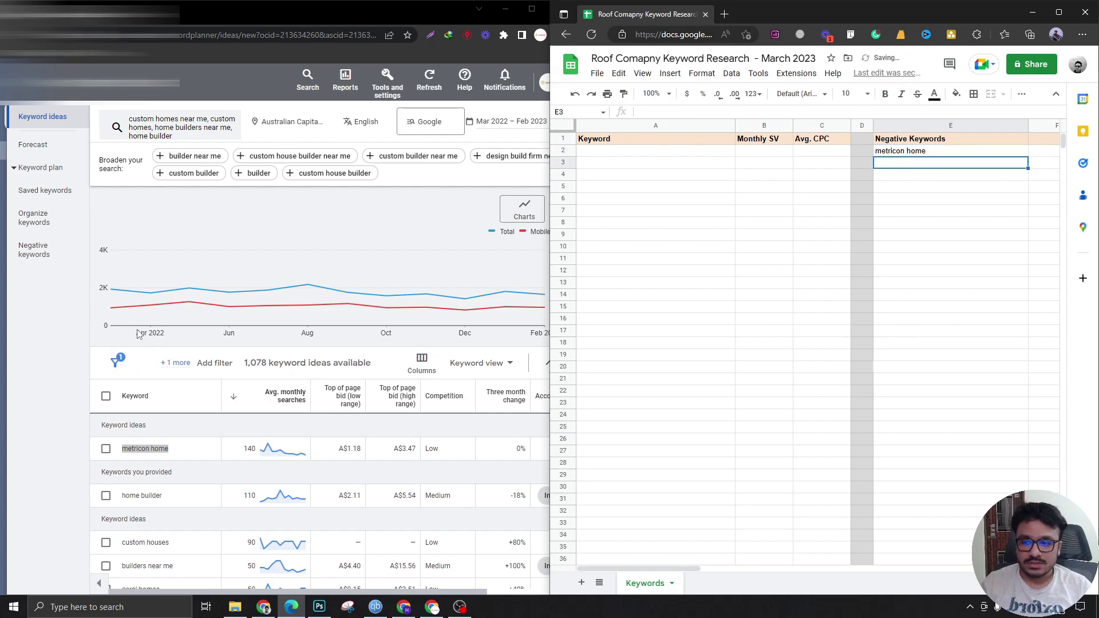
Step: Copy home builder from the keyword ideas into cell A2 and enter 3.5 beside it in the Monthly SV column
double_click(151, 495)
drag(138, 506, 120, 501)
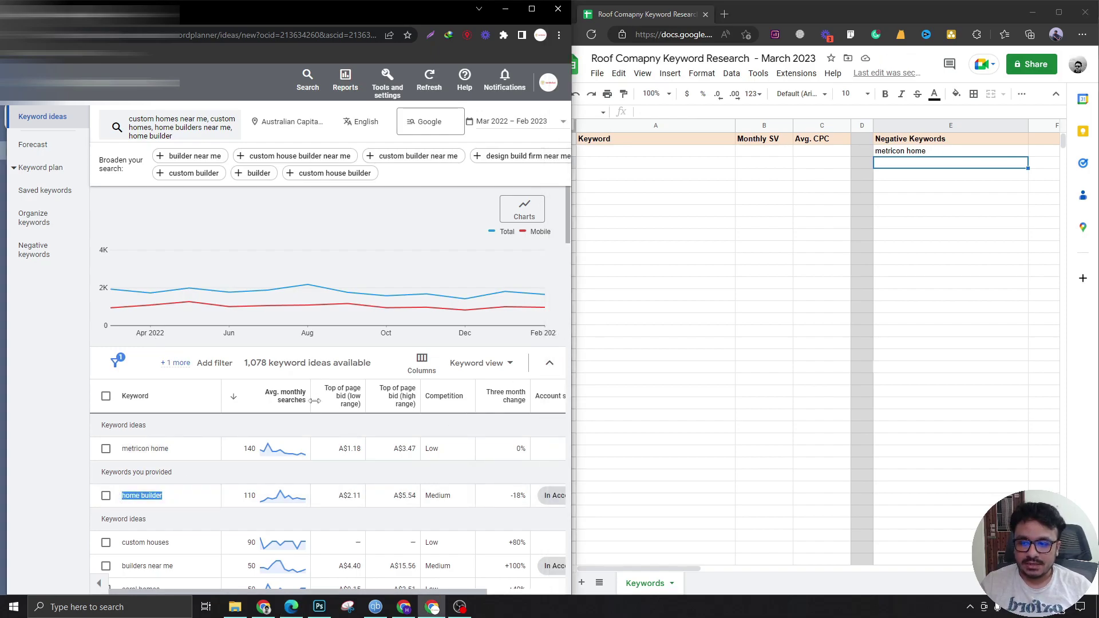
scroll(280, 376, down, 10)
scroll(280, 375, down, 10)
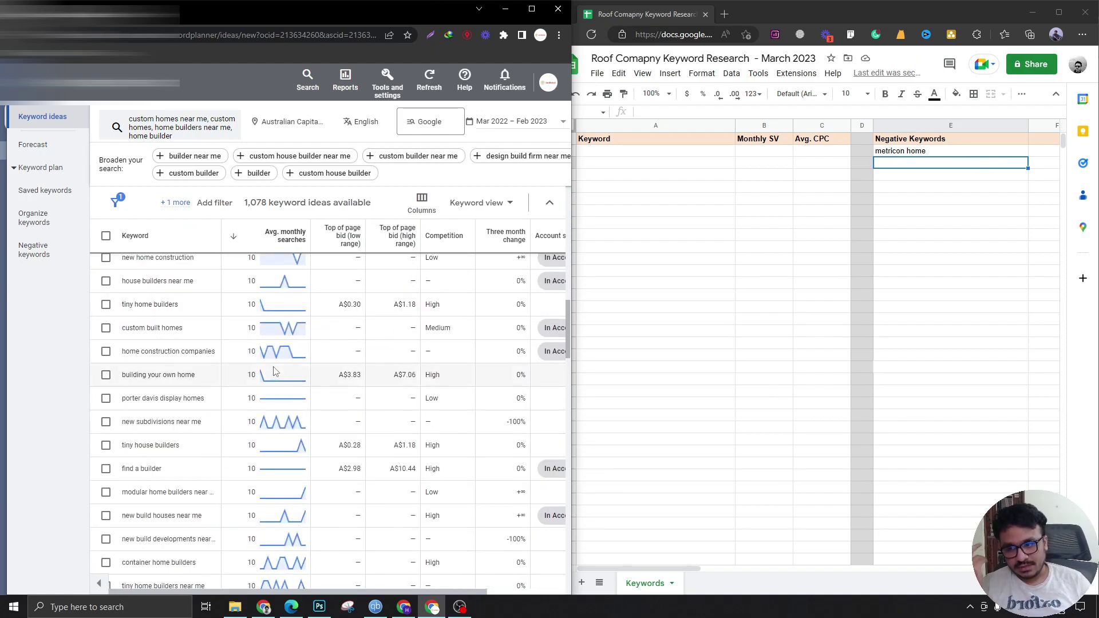
scroll(271, 371, up, 20)
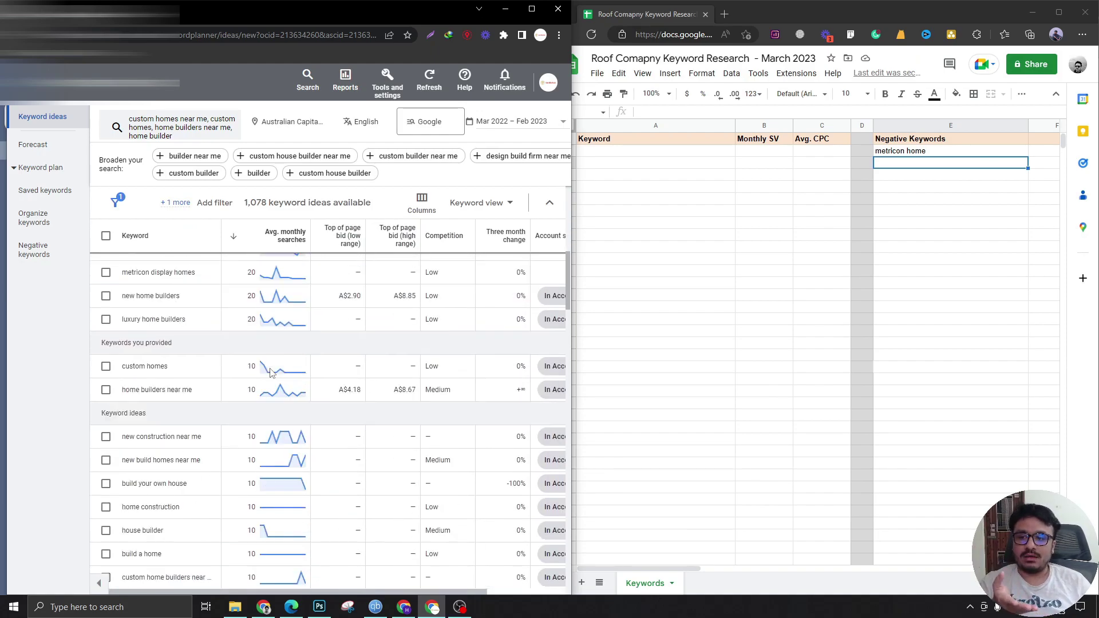
scroll(308, 449, down, 2)
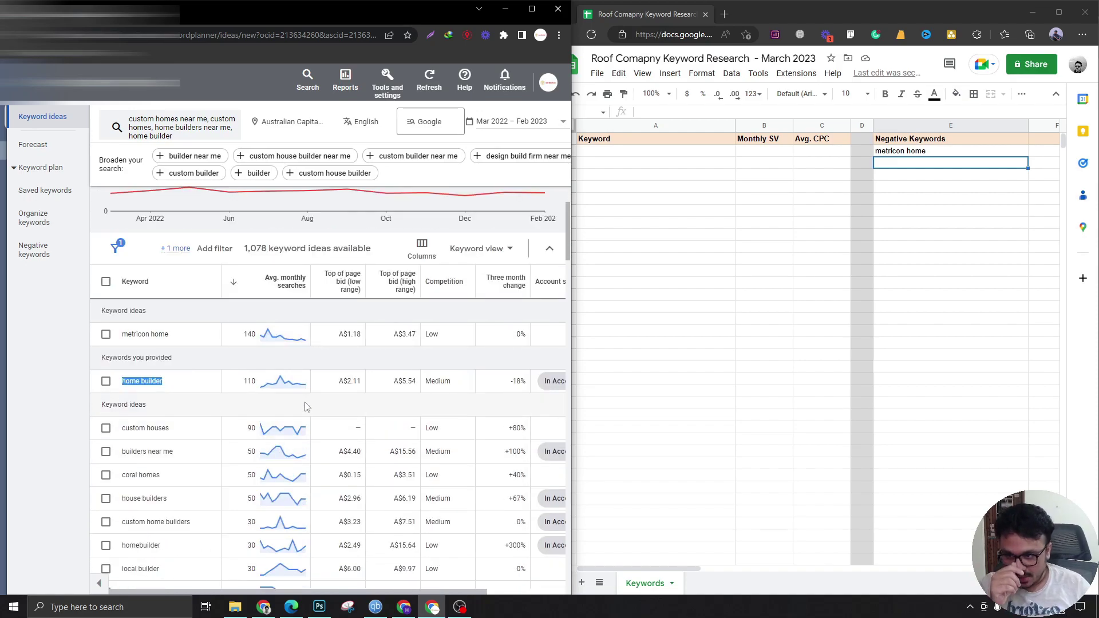
click(650, 153)
key(ctrl+v)
click(753, 152)
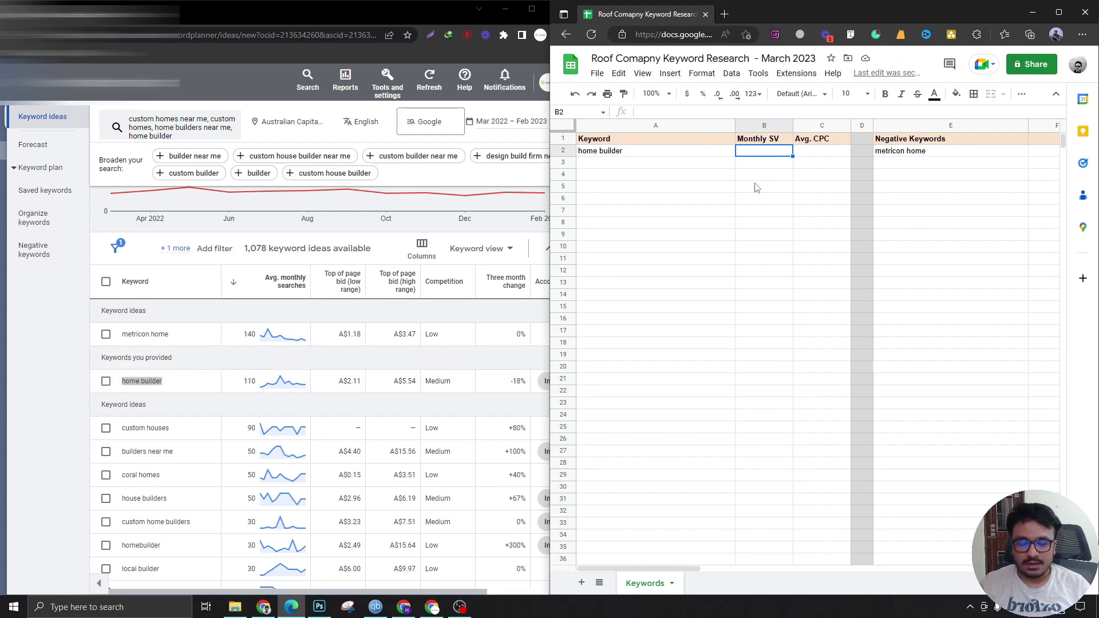
key(Return)
text(3.5)
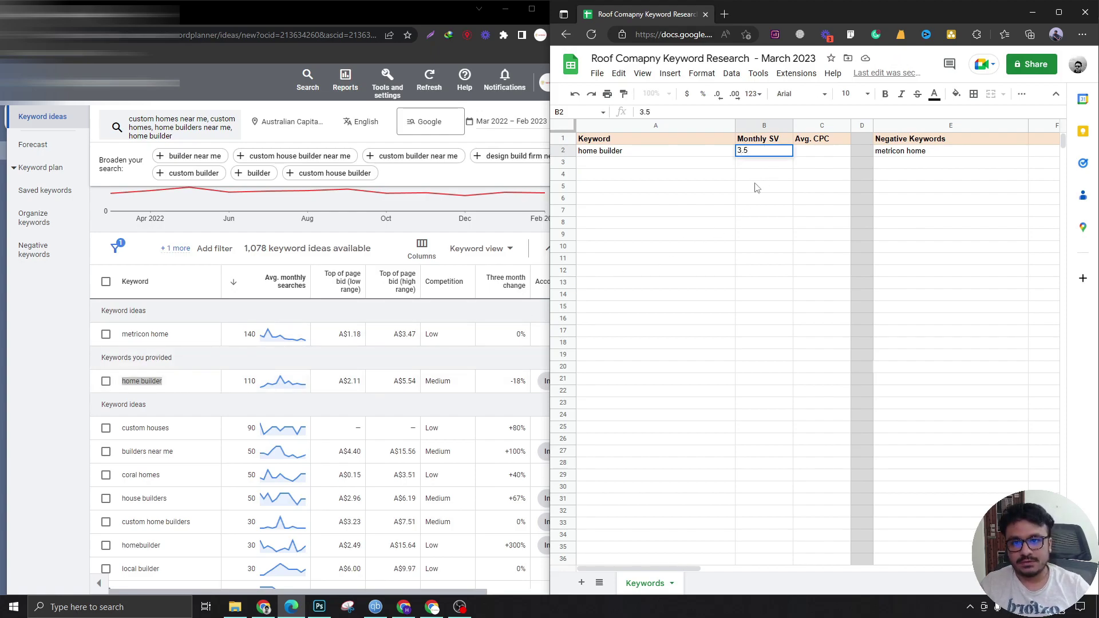
key(Return)
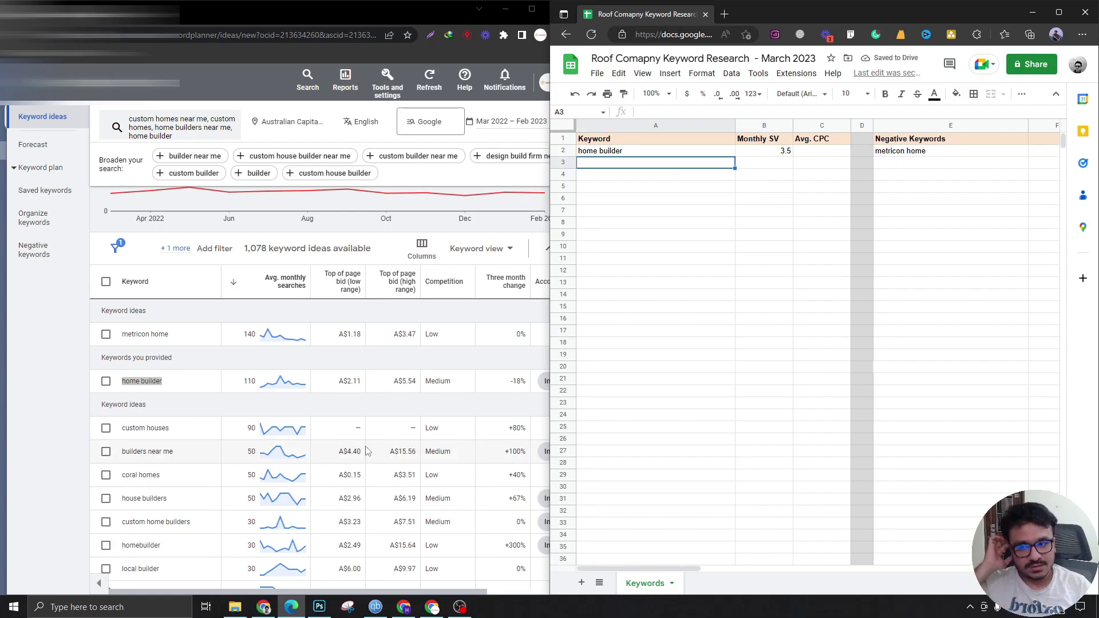
Step: Copy builders near me from the keyword ideas into cell A3 of the Keyword column
scroll(217, 380, down, 1)
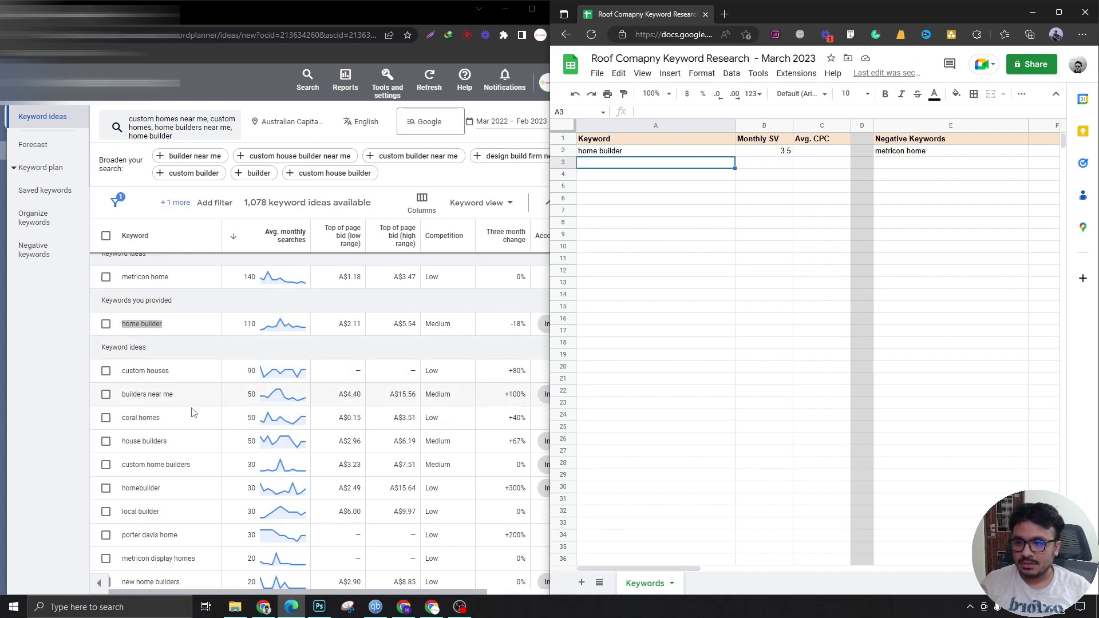
drag(176, 401, 122, 398)
key(ctrl+c)
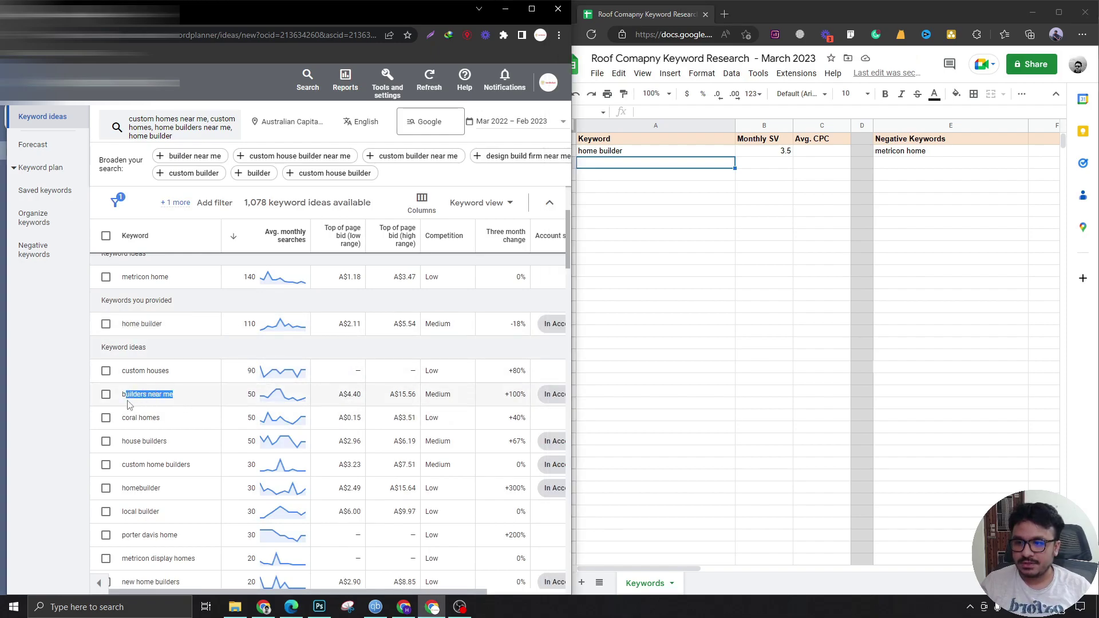
click(684, 166)
key(ctrl+v)
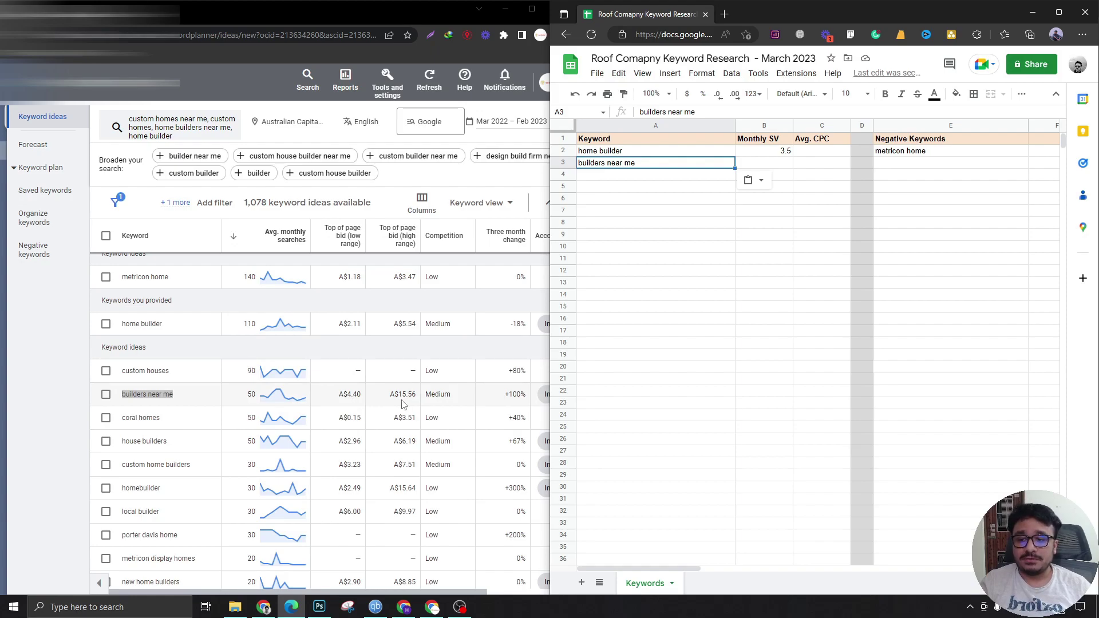
Step: Enter 9 for builders near me in cell B3 of the Monthly SV column
click(772, 168)
text(8.5)
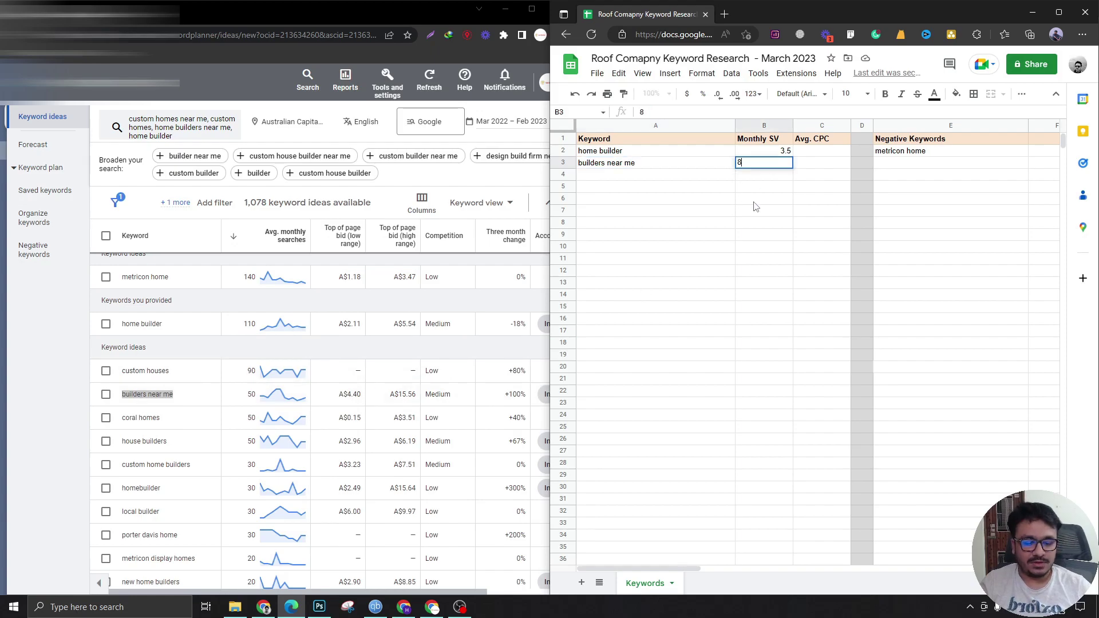
key(Return)
key(Up)
key(Right)
key(BackSpace)
key(BackSpace)
key(BackSpace)
text(9)
key(Return)
key(Left)
key(Down)
key(Down)
key(Up)
key(Up)
Step: Copy house builders from the keyword ideas into cell A4 and enter 4 beside it in the Monthly SV column
drag(167, 442, 122, 450)
key(ctrl+c)
click(655, 178)
key(ctrl+v)
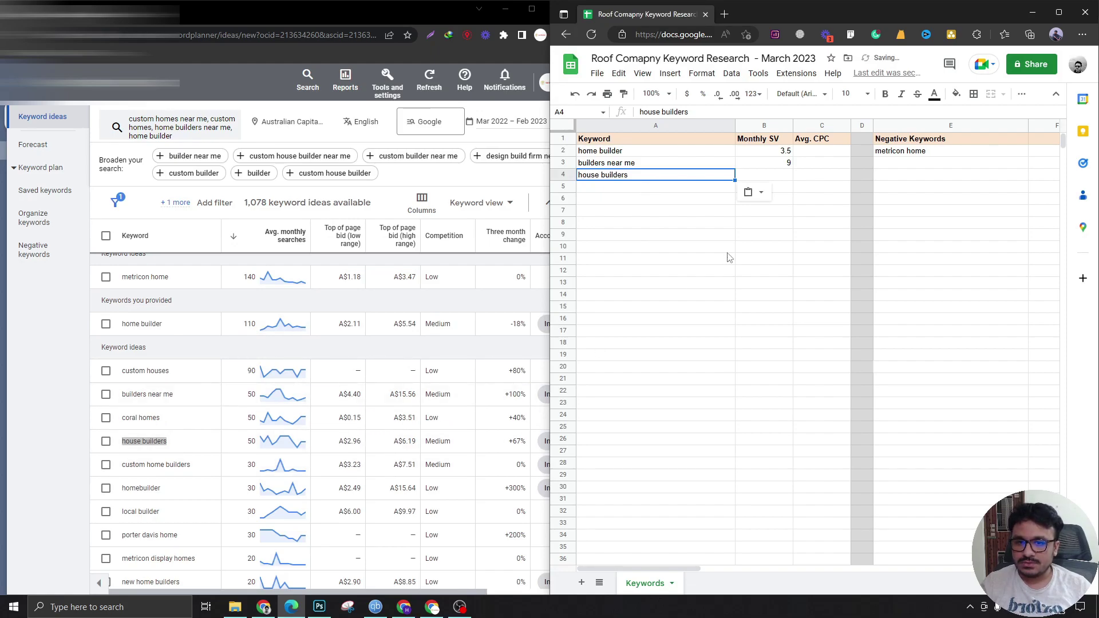
click(776, 177)
text(4)
key(Return)
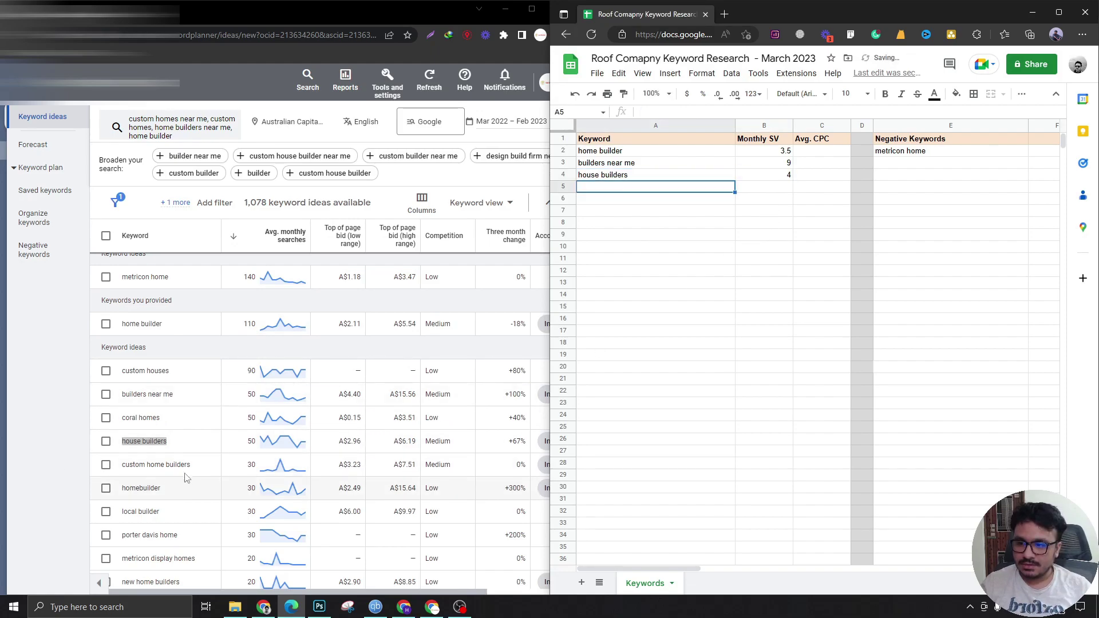
Step: Copy custom home builders from the keyword ideas into cell A5 and enter 5 beside it in the Monthly SV column
drag(191, 464, 125, 464)
key(ctrl+c)
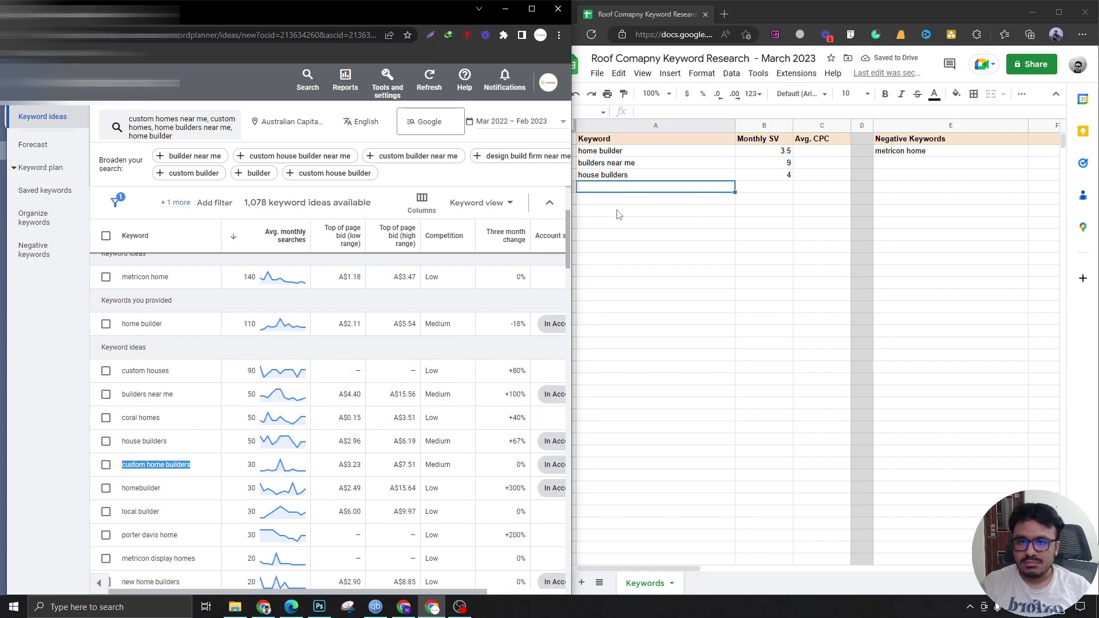
click(626, 190)
key(ctrl+v)
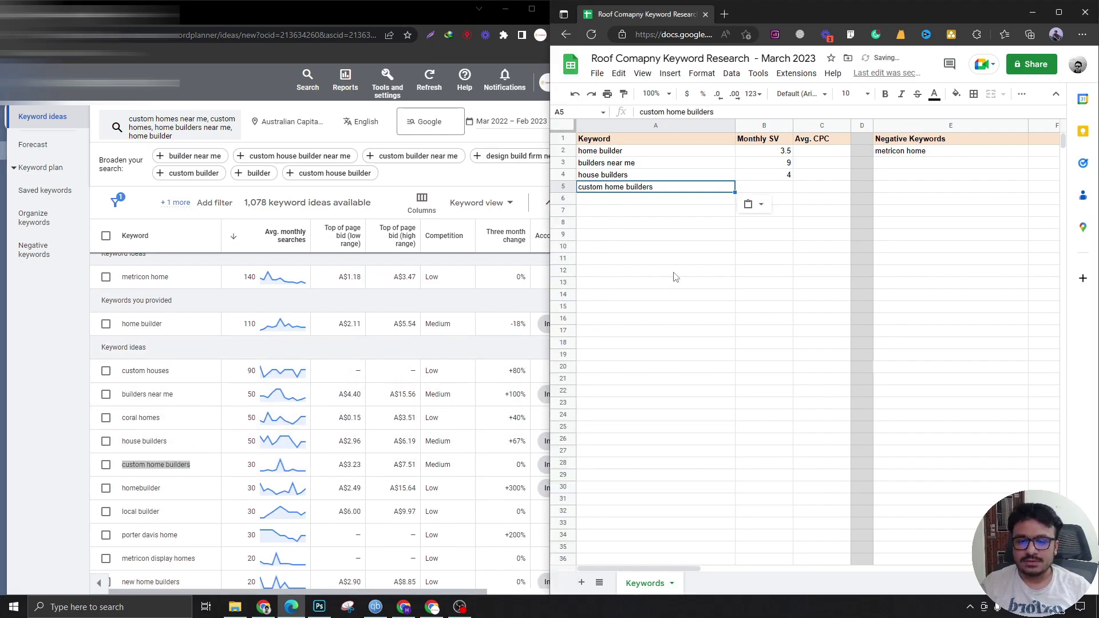
click(772, 190)
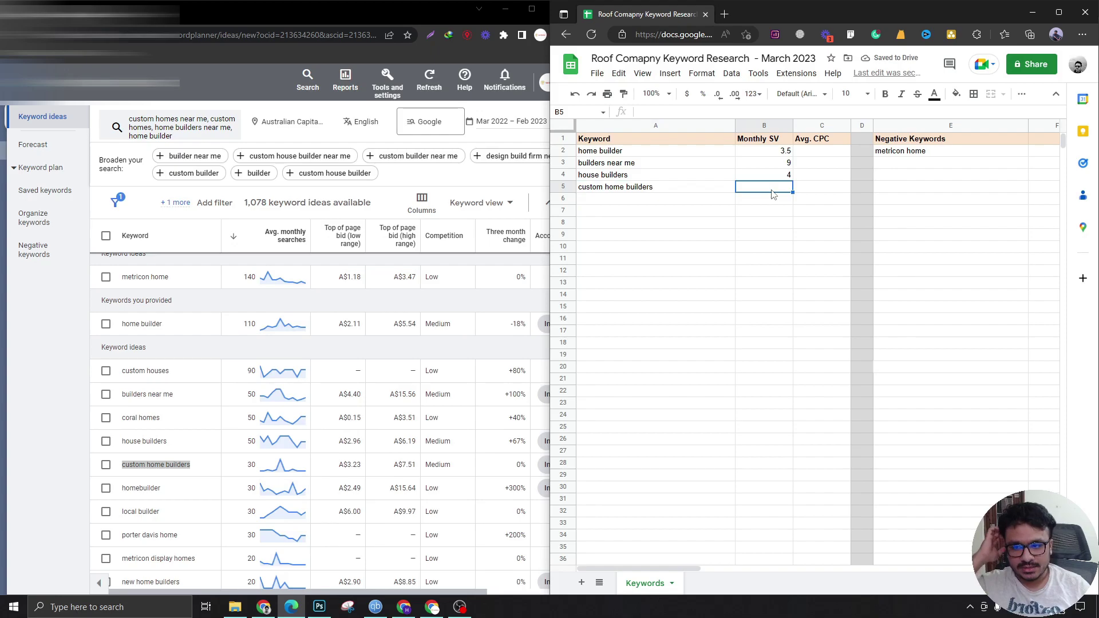
text(5)
key(Return)
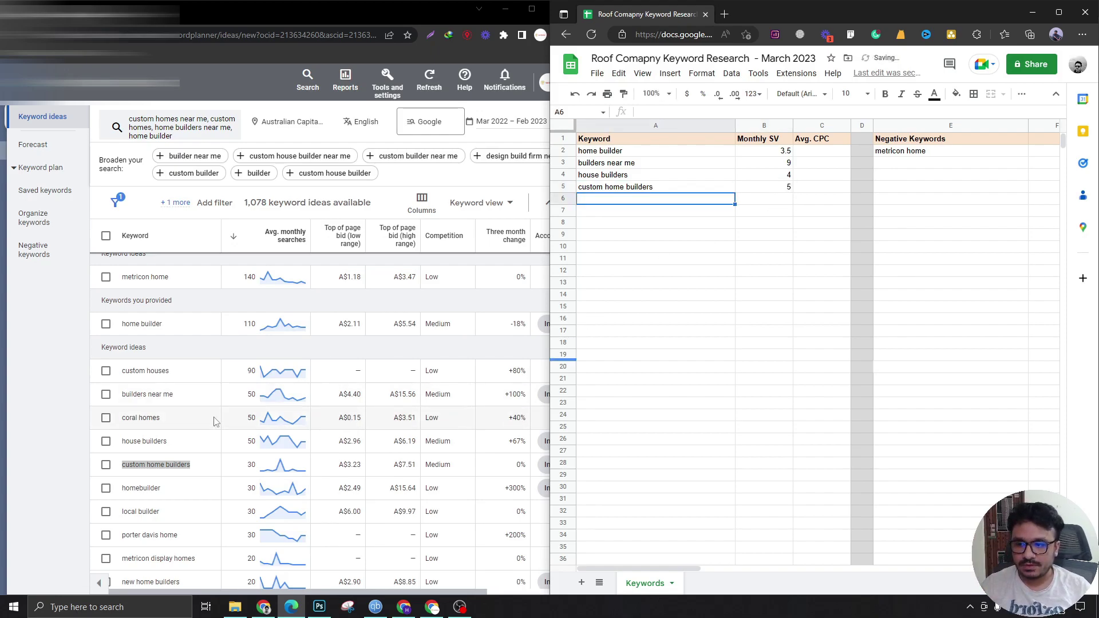
Step: Copy porter davis home from the keyword ideas into cell E3 of the Negative Keywords column
scroll(166, 424, down, 2)
click(163, 424)
drag(163, 424, 122, 424)
click(952, 168)
key(ctrl+v)
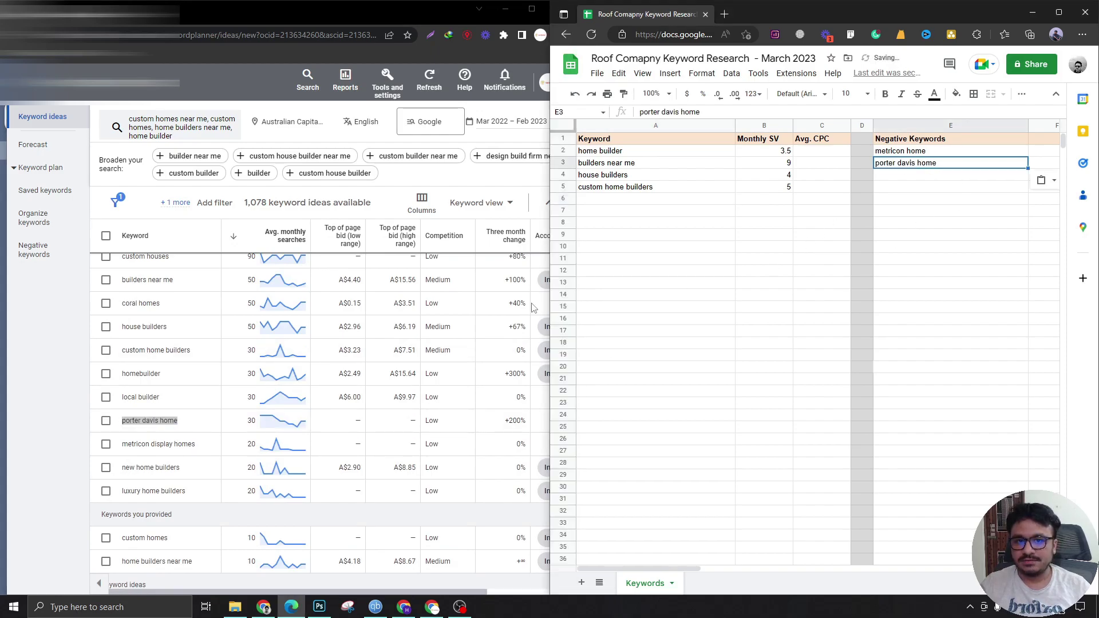
Step: Copy local builder from the keyword ideas into cell A6 and enter 6.5 beside it in the Monthly SV column
click(161, 400)
drag(161, 401, 122, 399)
key(ctrl+c)
scroll(122, 399, down, 1)
click(599, 198)
key(ctrl+v)
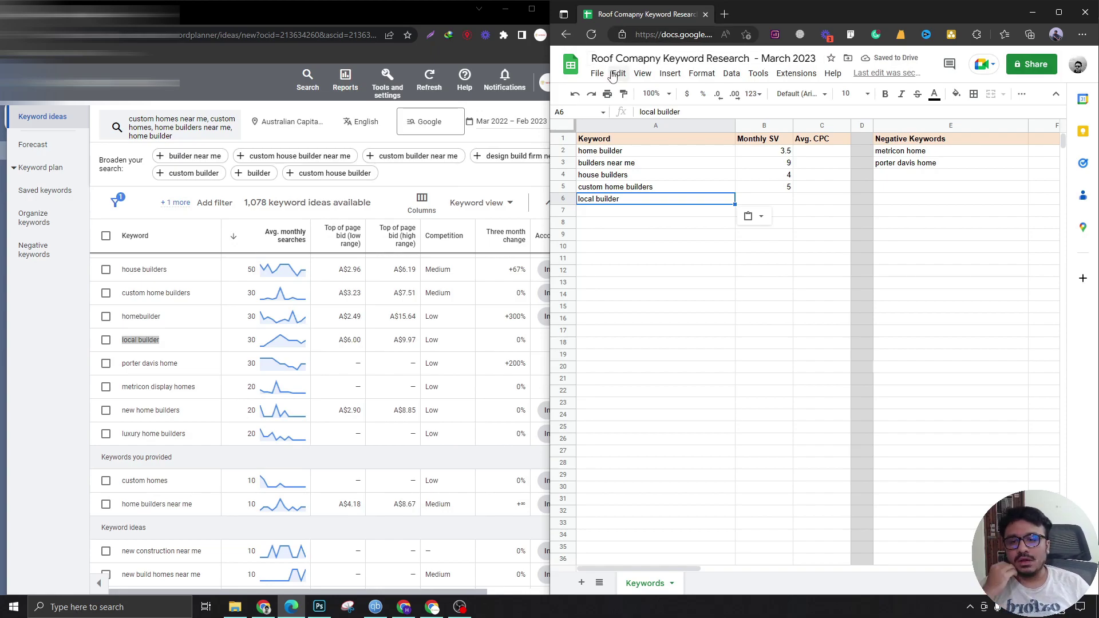
click(746, 203)
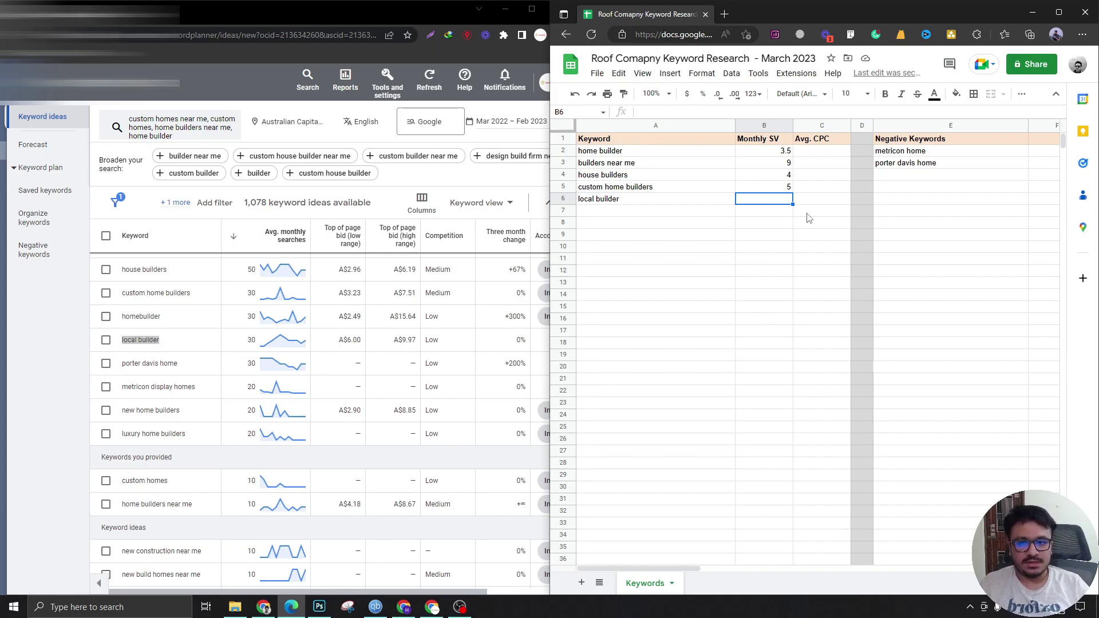
text(65)
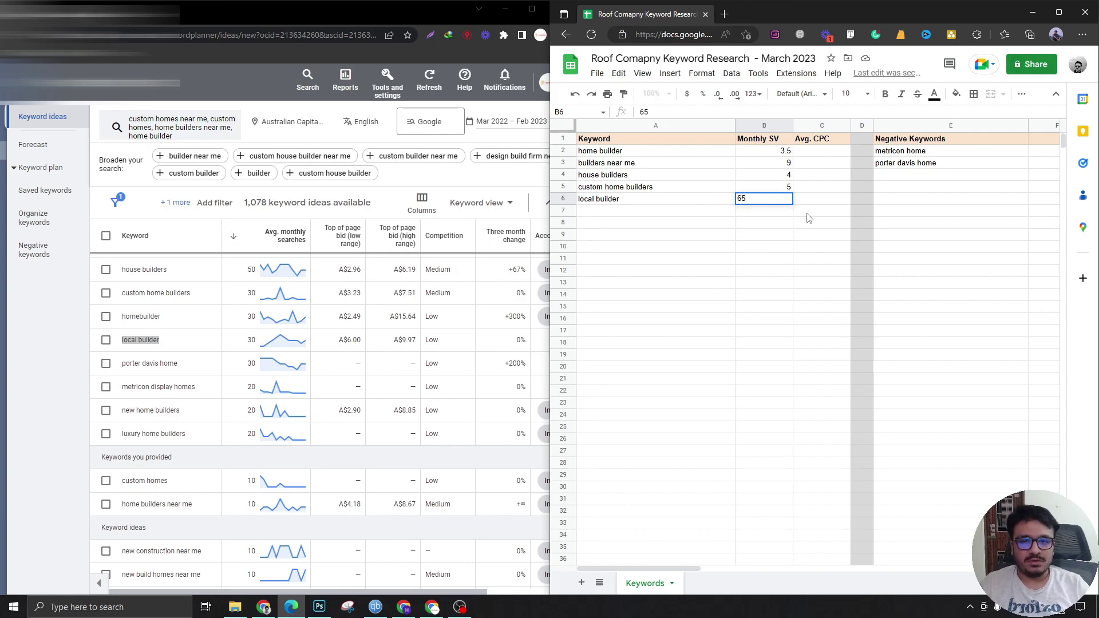
key(Return)
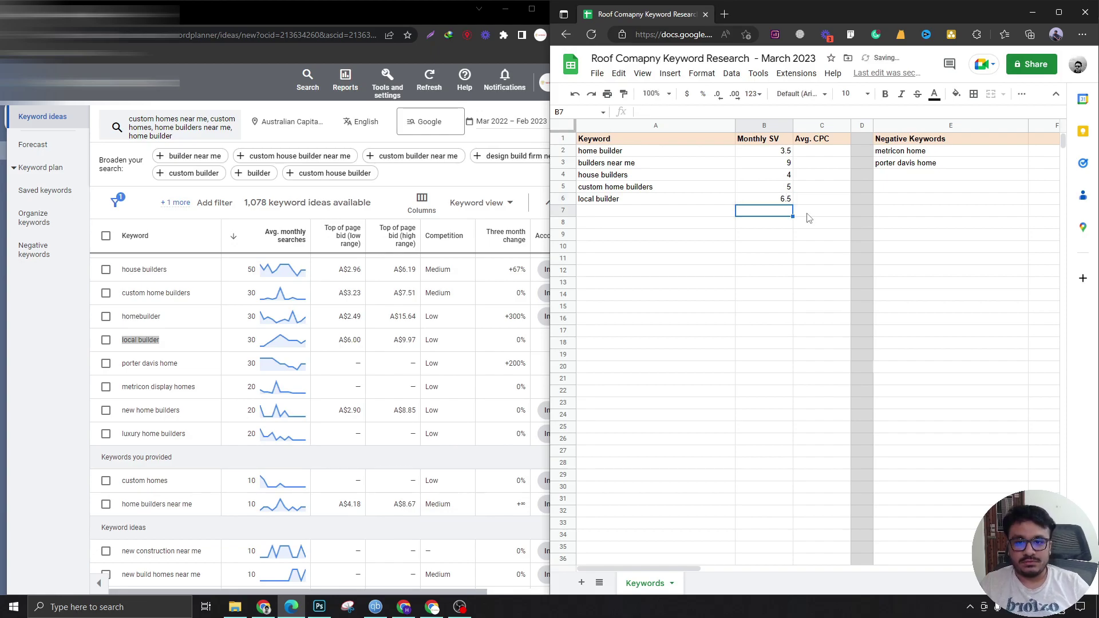
key(Left)
key(Down)
key(Down)
key(Up)
key(Up)
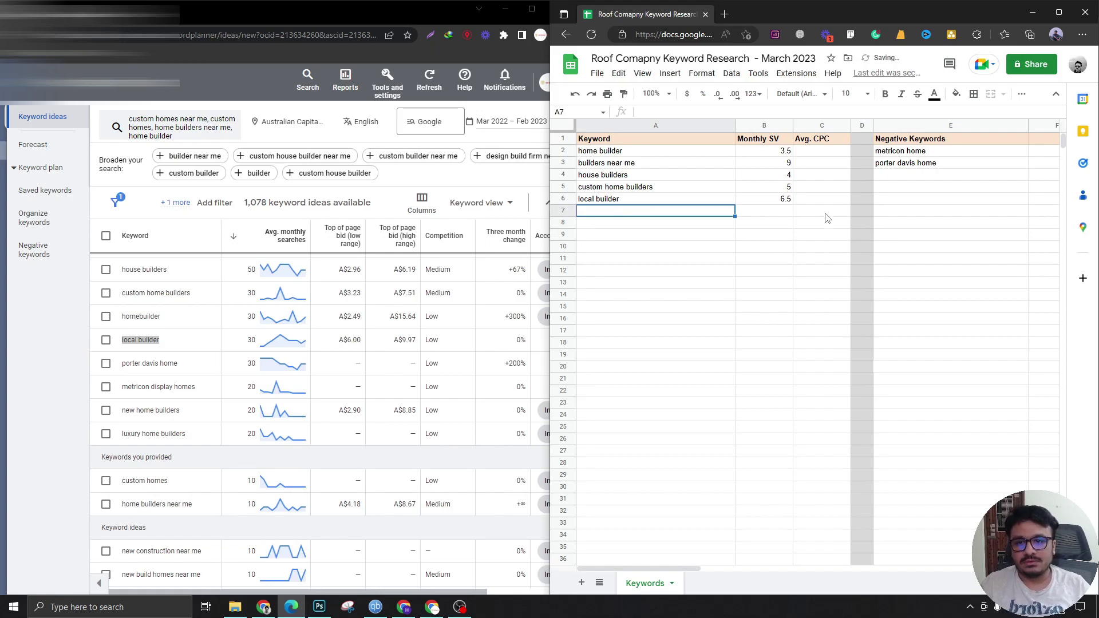
key(Up)
key(Down)
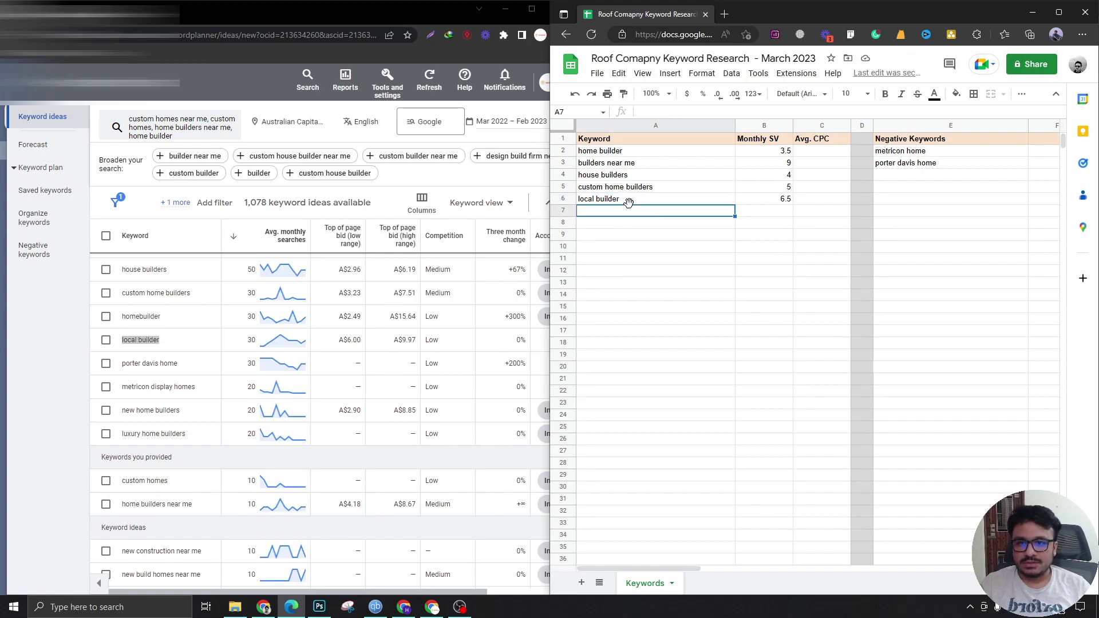
Step: Copy new home builders from the keyword ideas into cell A7 and enter 5 beside it in the Monthly SV column
scroll(190, 367, down, 1)
drag(187, 361, 122, 363)
click(623, 217)
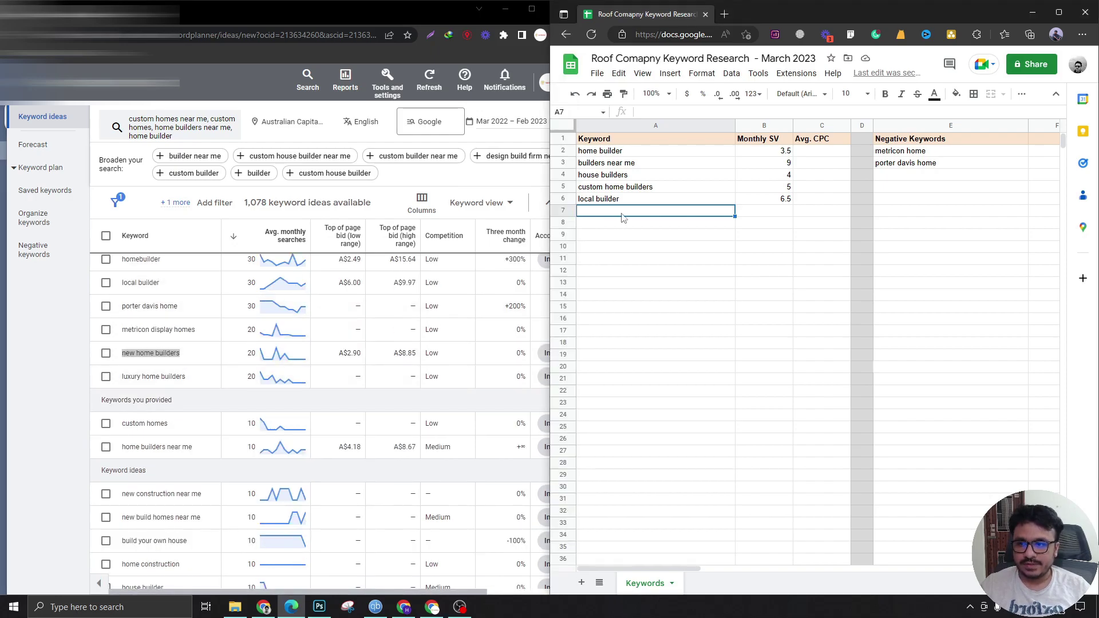
key(ctrl+v)
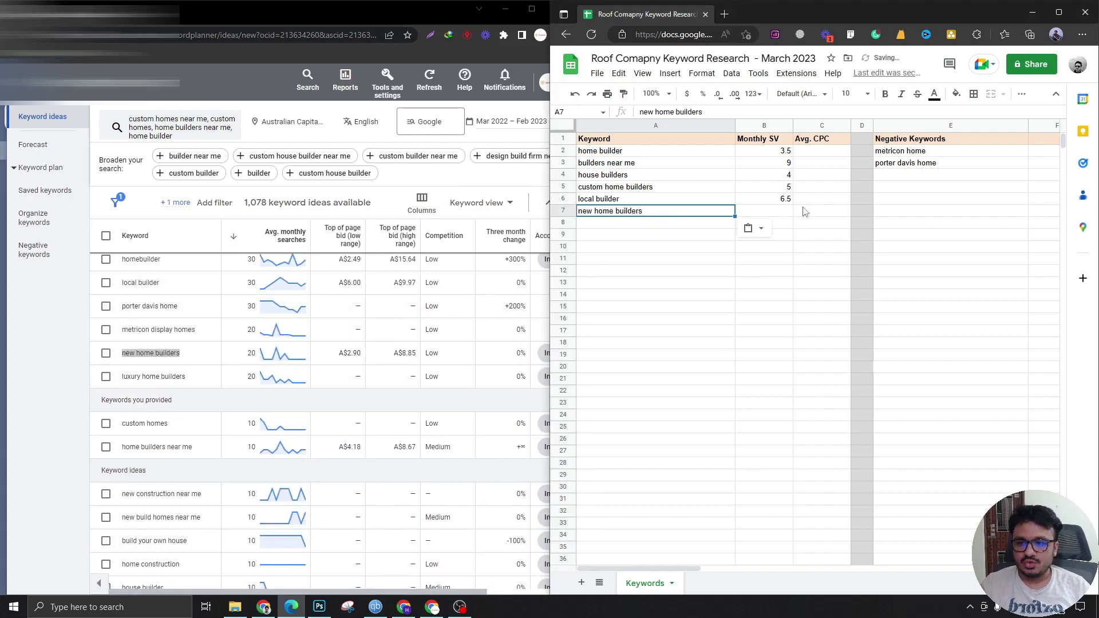
click(767, 213)
text(6.)
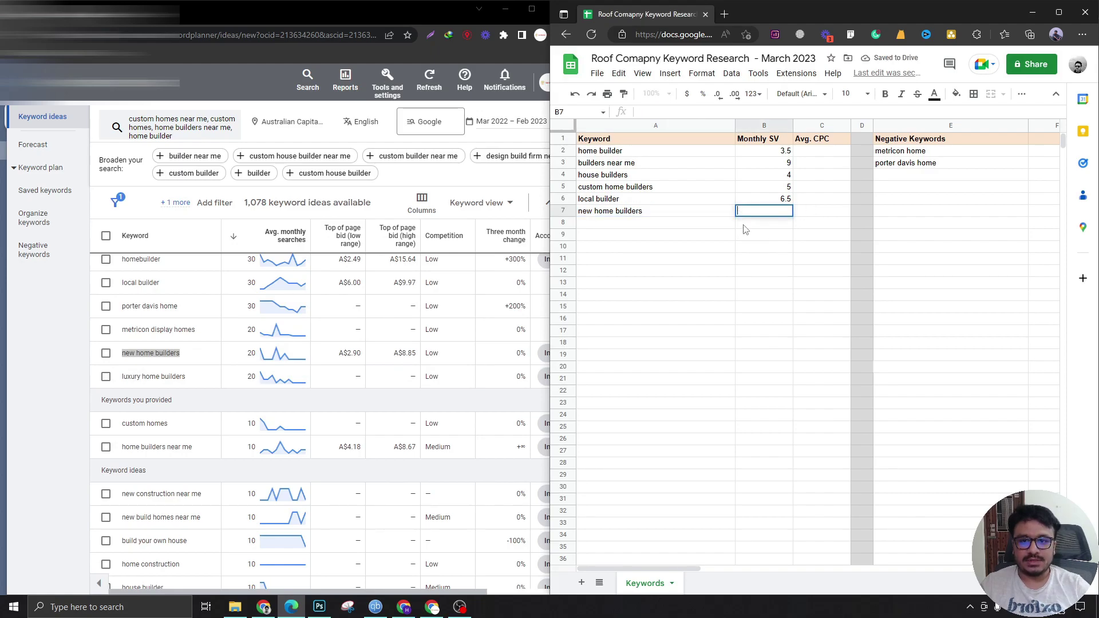
text(5)
key(Return)
Step: Copy luxury home builders from the keyword ideas into cell A8 and enter 2.5 beside it in the Monthly SV column
drag(185, 376, 125, 385)
key(ctrl+c)
key(alt+Tab)
key(ctrl+v)
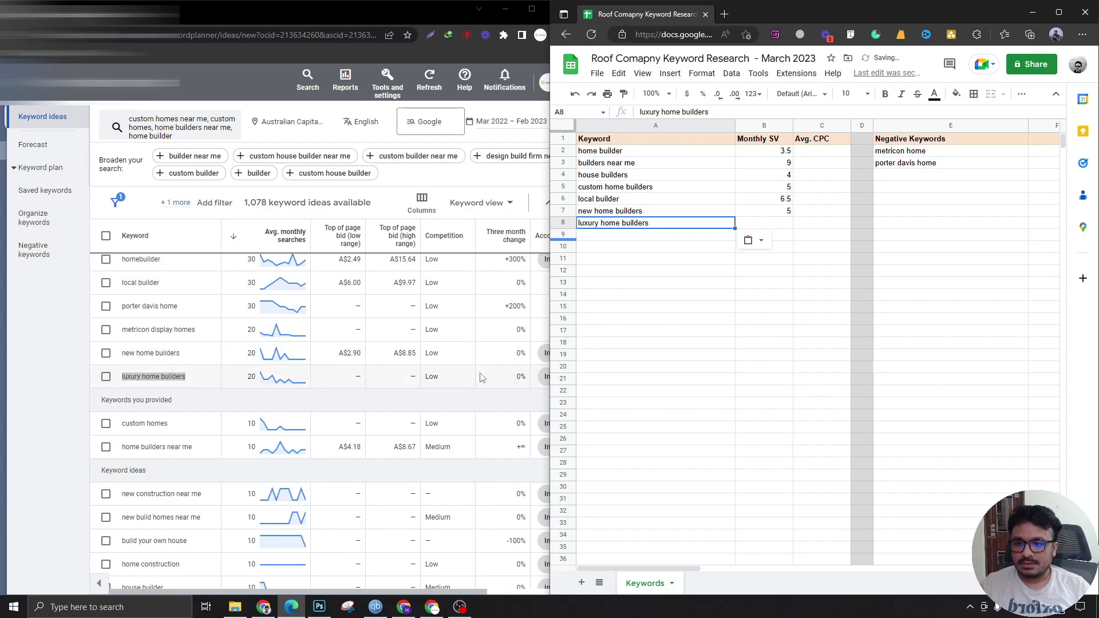
scroll(154, 366, down, 1)
key(Tab)
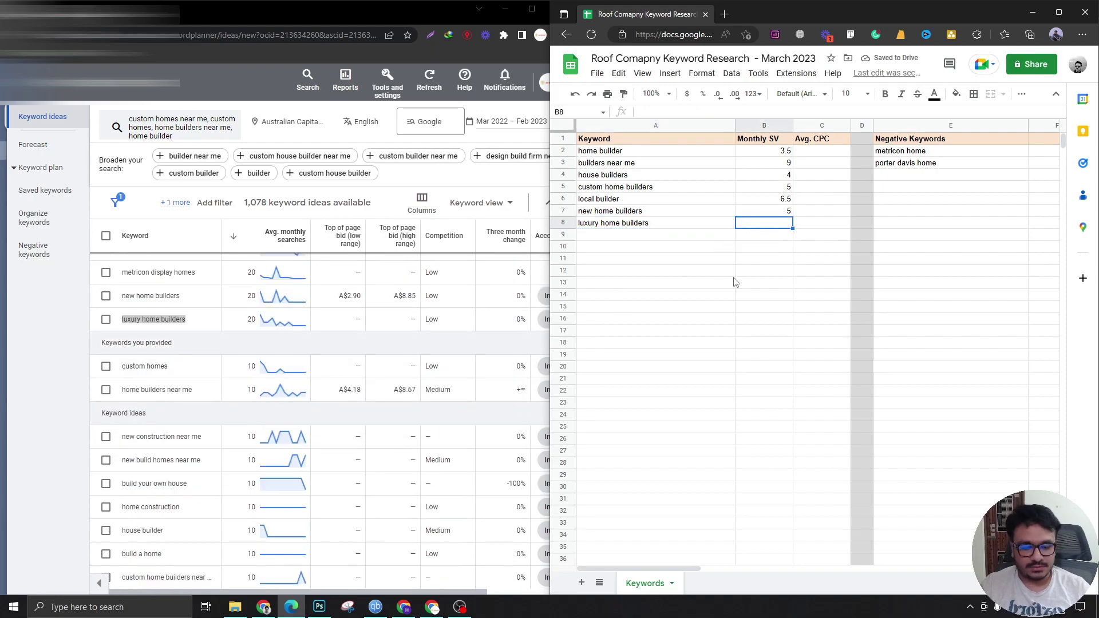
text(2.5)
key(Return)
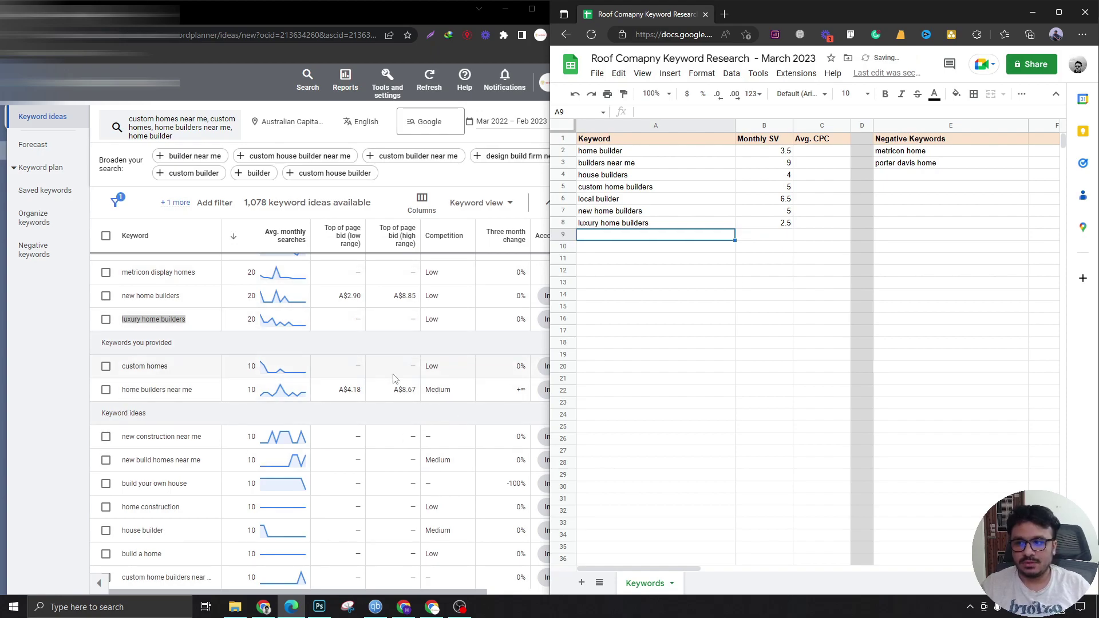
Step: Copy home builders near me from the keyword ideas into cell A9 and enter 5 beside it in the Monthly SV column
drag(195, 395, 121, 393)
click(695, 238)
key(ctrl+v)
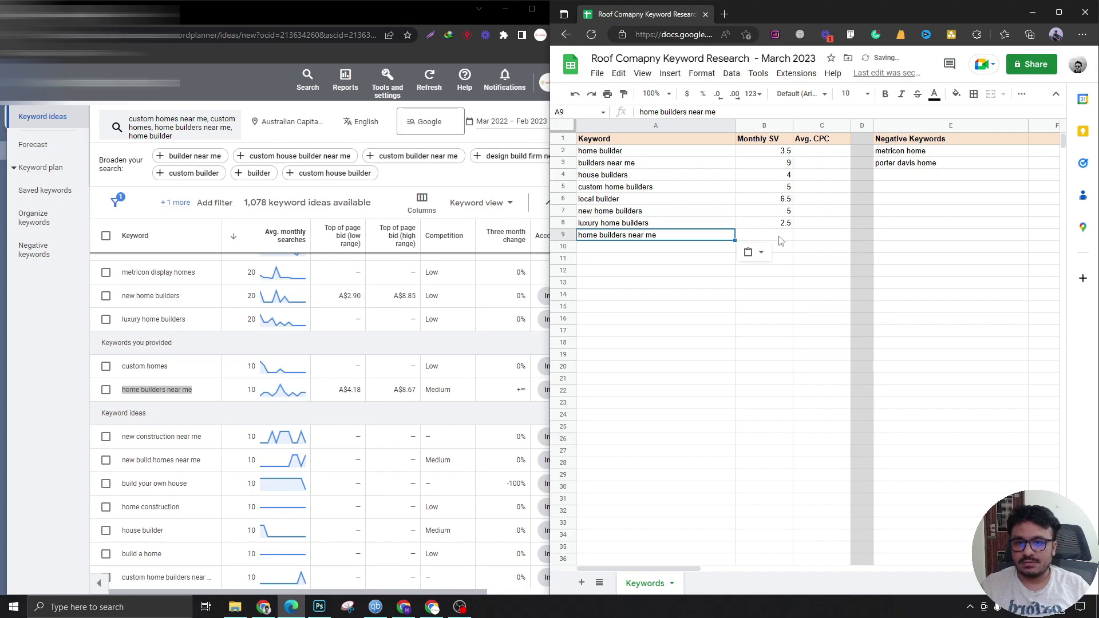
click(780, 237)
text(5)
key(Left)
key(Down)
Step: Copy new construction near me from the keyword ideas into cell A10 of the Keyword column
scroll(201, 382, down, 1)
drag(201, 380, 129, 381)
key(ctrl+c)
click(629, 250)
key(ctrl+v)
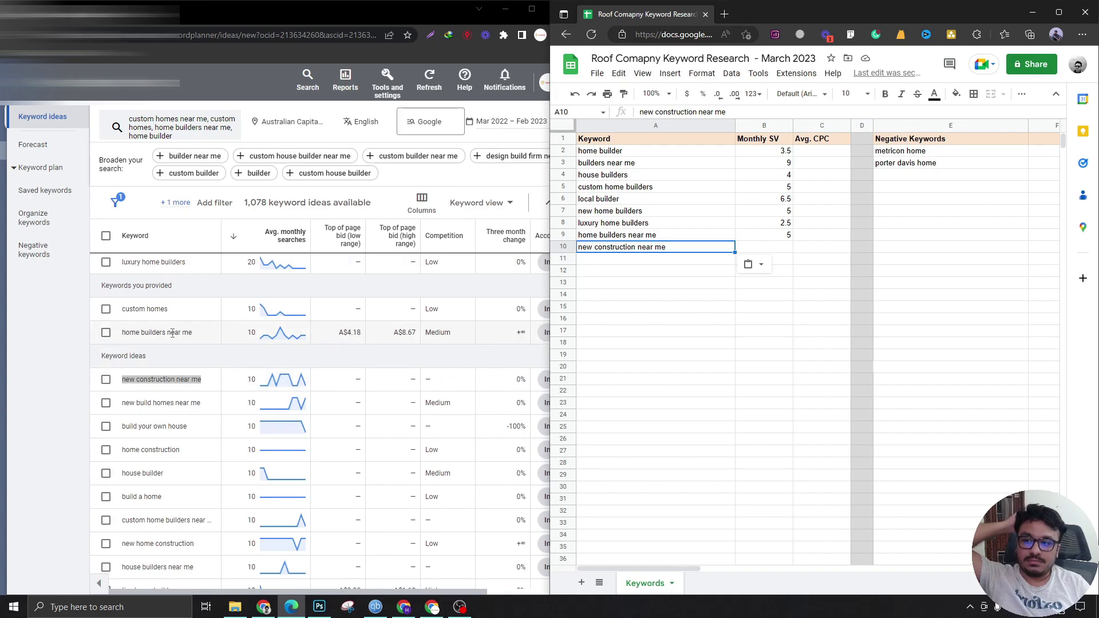
scroll(185, 401, up, 2)
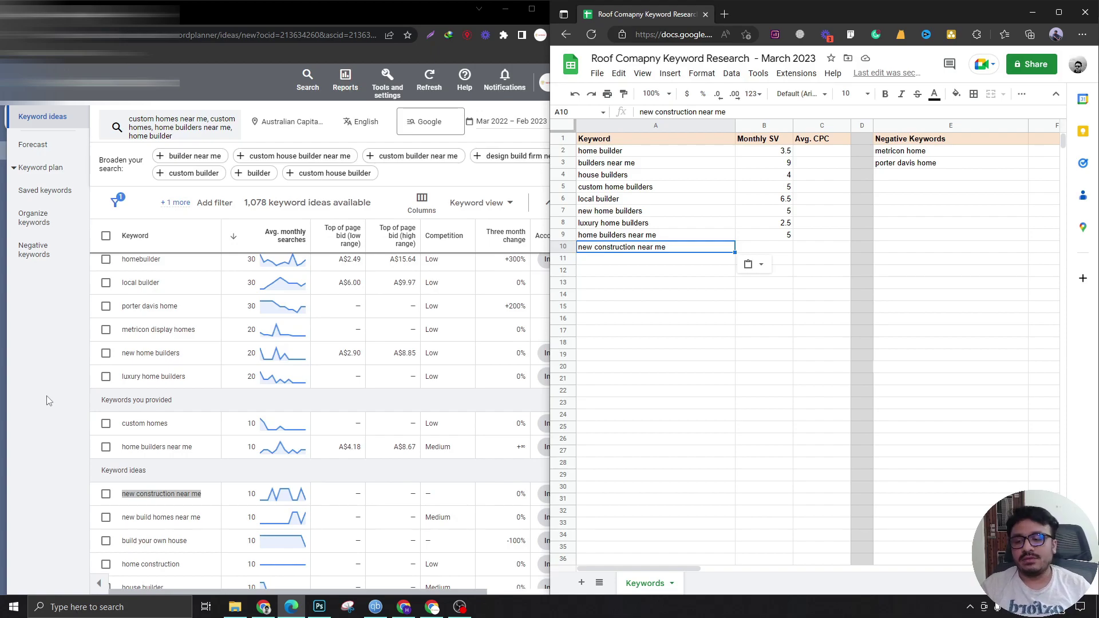
scroll(140, 370, down, 2)
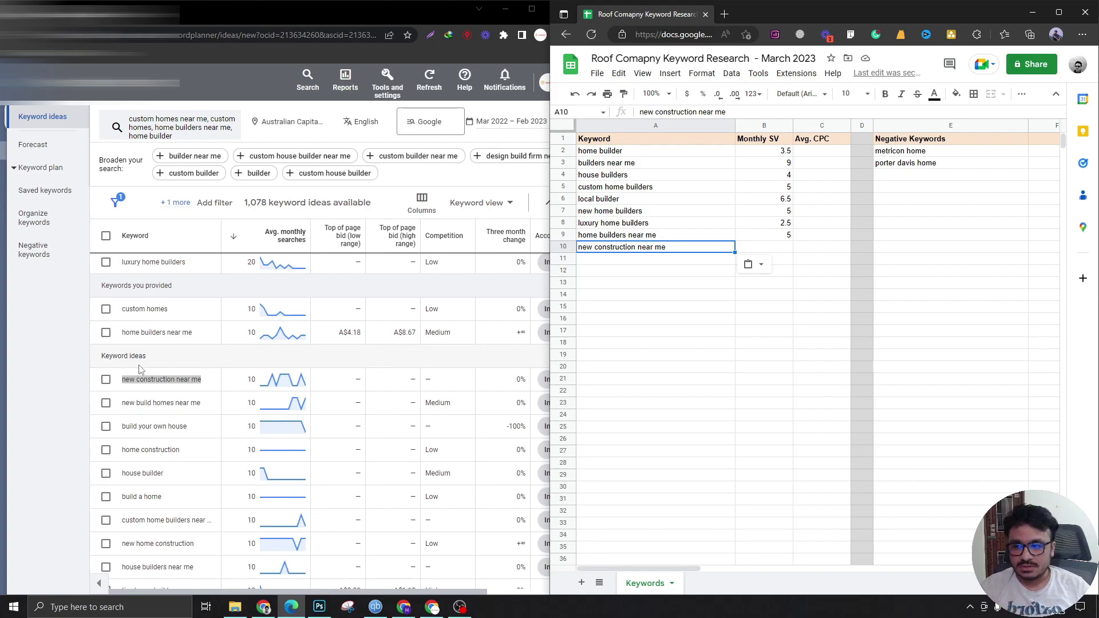
Step: Copy new build homes near me from the keyword ideas into cell A11 of the Keyword column
drag(201, 402, 120, 403)
click(656, 260)
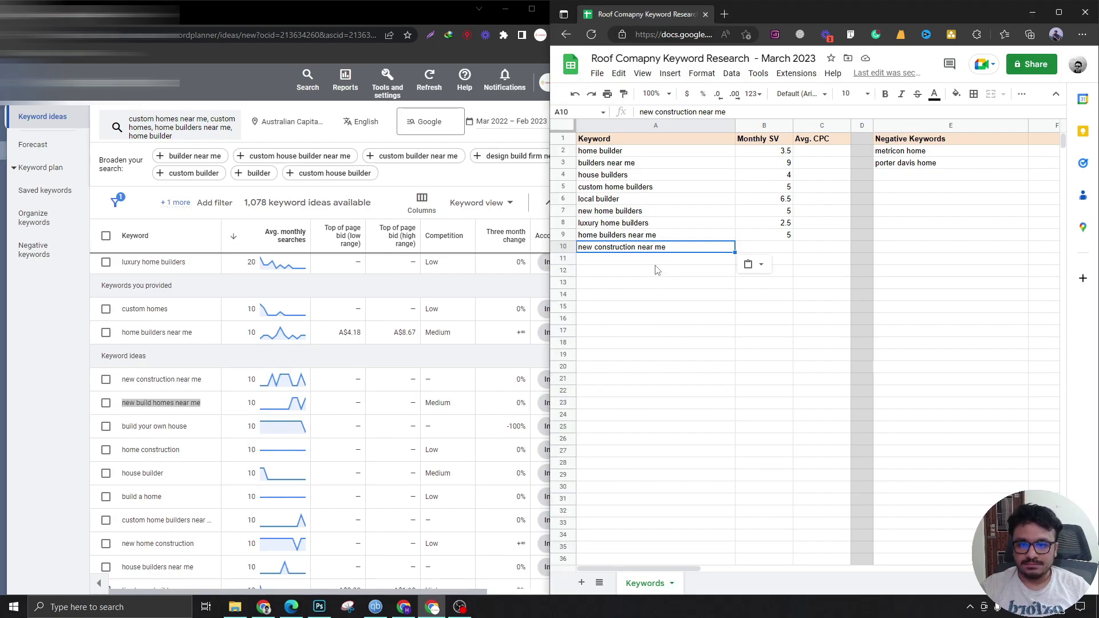
key(ctrl+v)
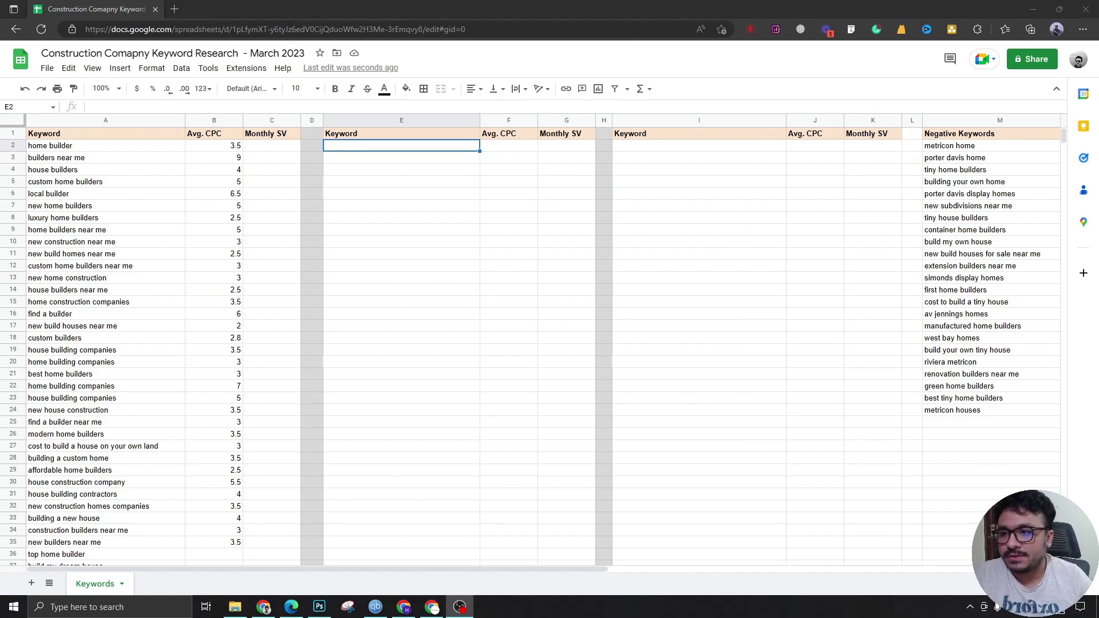
Step: In the Construction Comapny Keyword Research spreadsheet, move the home builder entry from A2:C2 to E2:G2 in the second keyword group
scroll(161, 323, down, 2)
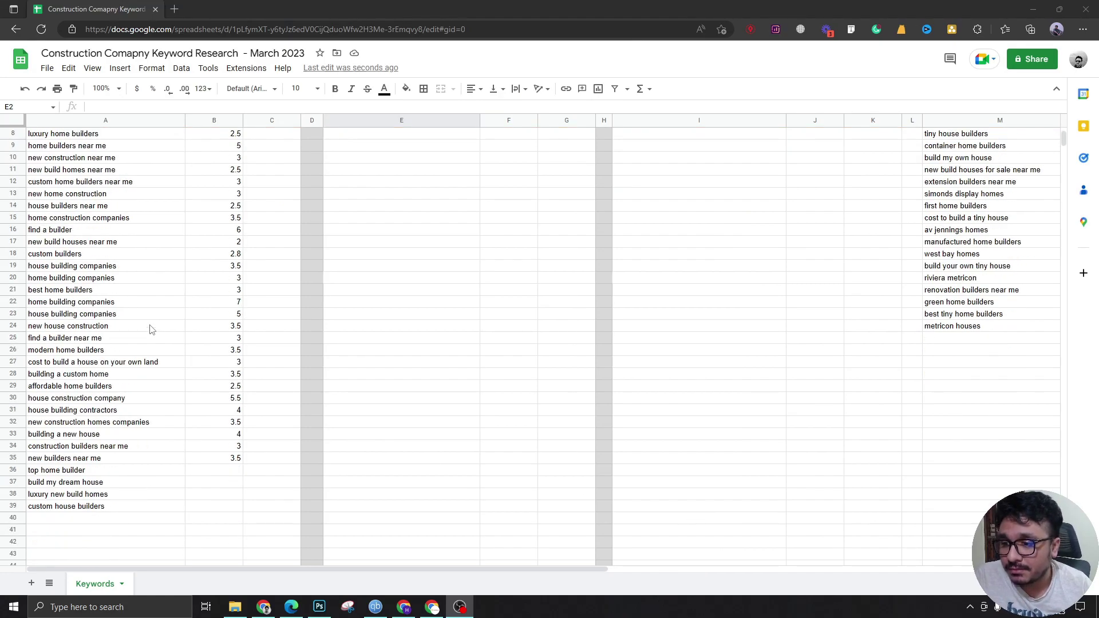
scroll(172, 378, up, 2)
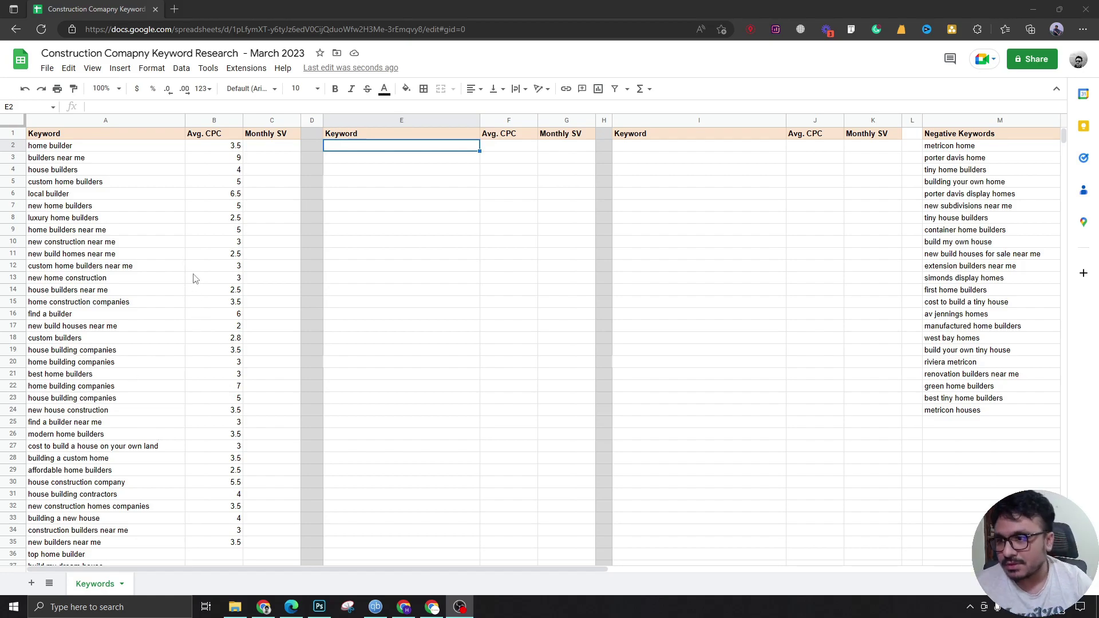
scroll(189, 284, down, 3)
scroll(137, 498, up, 3)
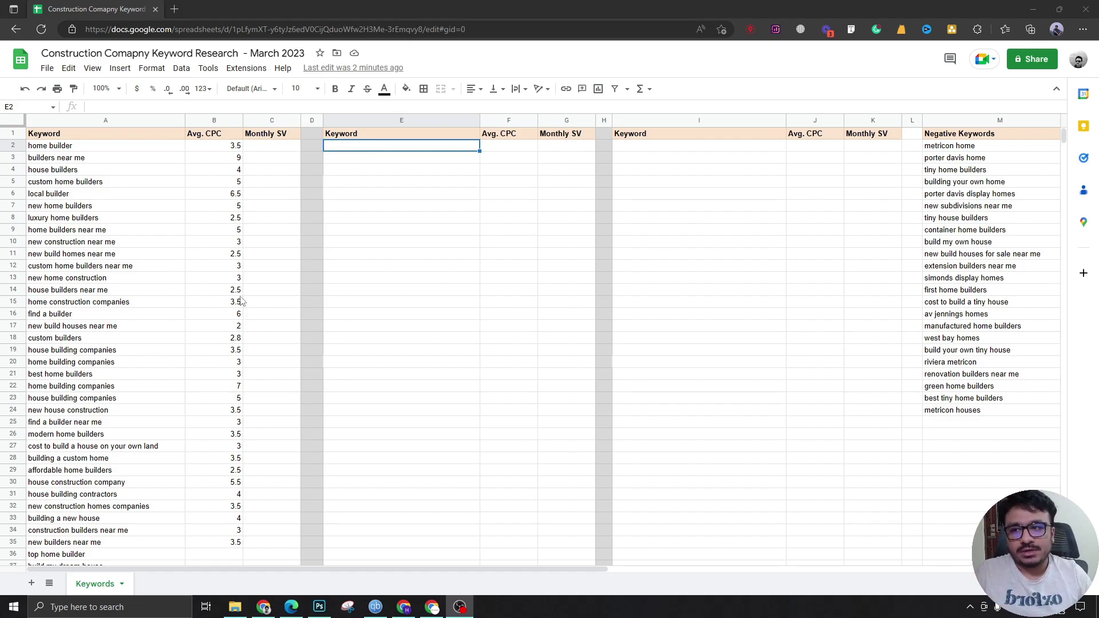
click(100, 150)
key(shift+Right)
key(shift+Right)
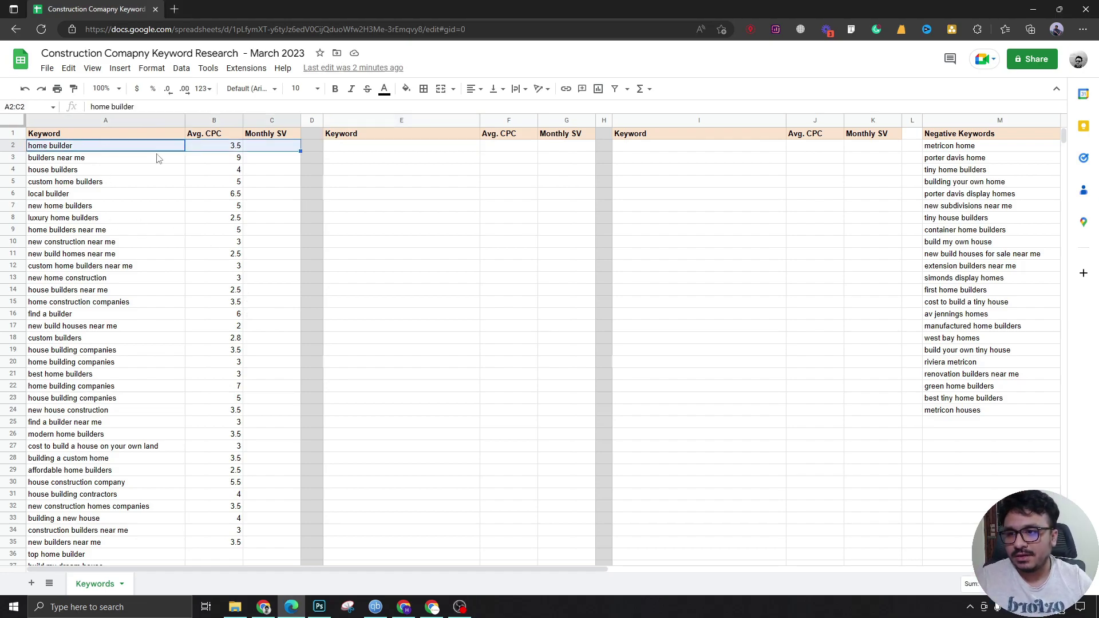
key(ctrl+x)
click(345, 148)
key(ctrl+v)
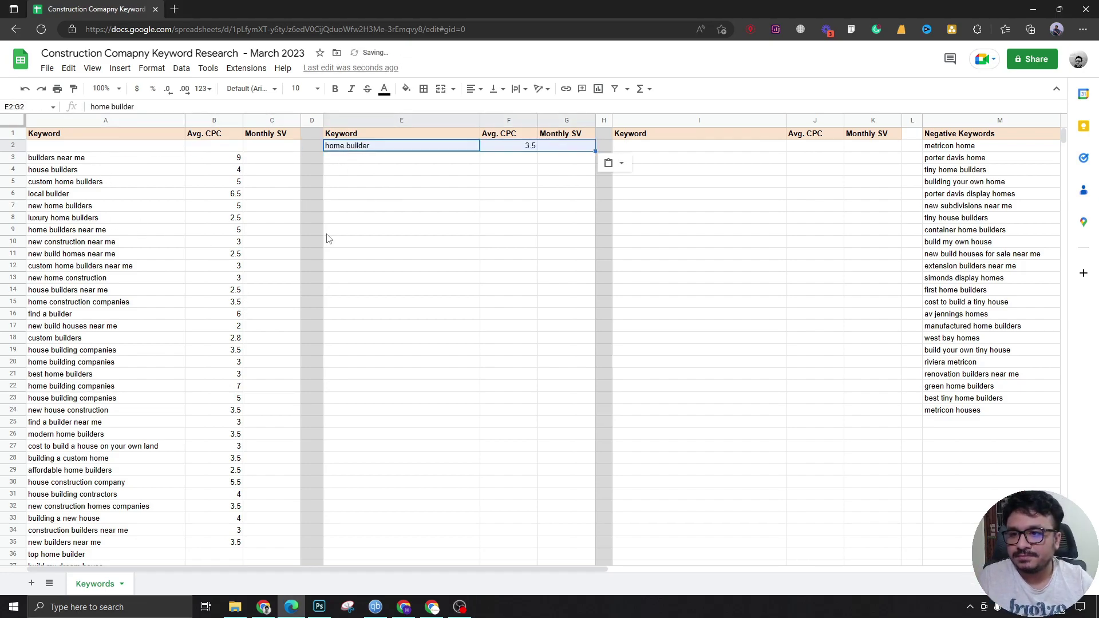
Step: Move builders near me and its Avg. CPC from row 3 to E3:F3 in the second keyword group
click(106, 159)
key(shift+Right)
key(ctrl+x)
click(346, 161)
key(ctrl+v)
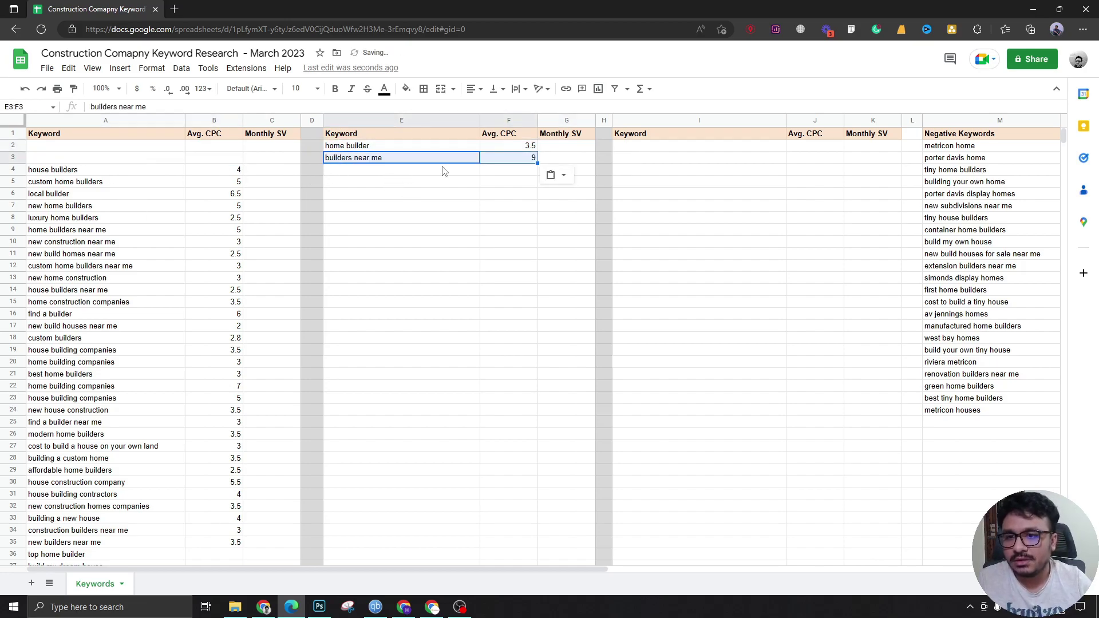
Step: Copy house builders and its Avg. CPC from A4:B4 to E4:F4 in the second keyword group
click(96, 170)
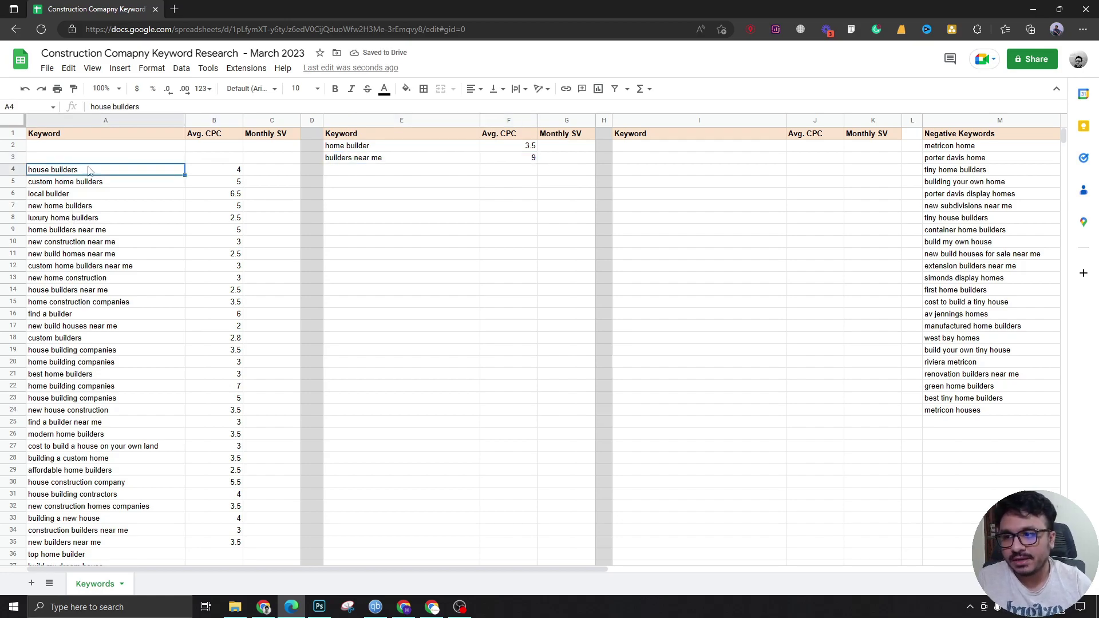
drag(105, 167, 238, 172)
key(ctrl+x)
click(331, 171)
key(ctrl+v)
Step: Clear the leftover house builders entry and its Avg. CPC from A4:B4
click(89, 184)
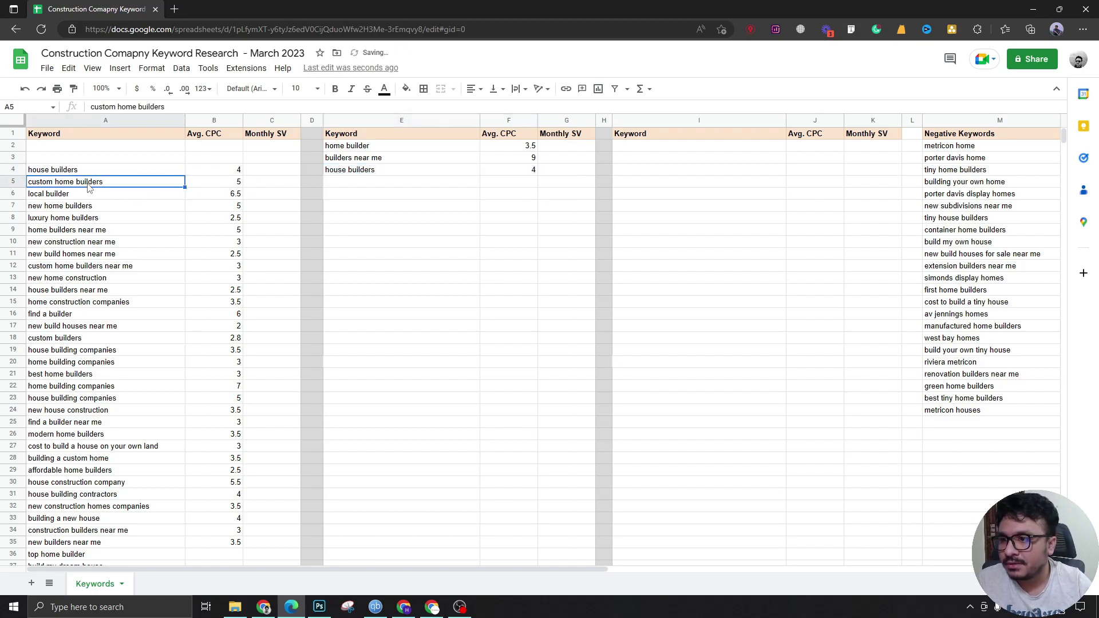
click(88, 174)
click(96, 184)
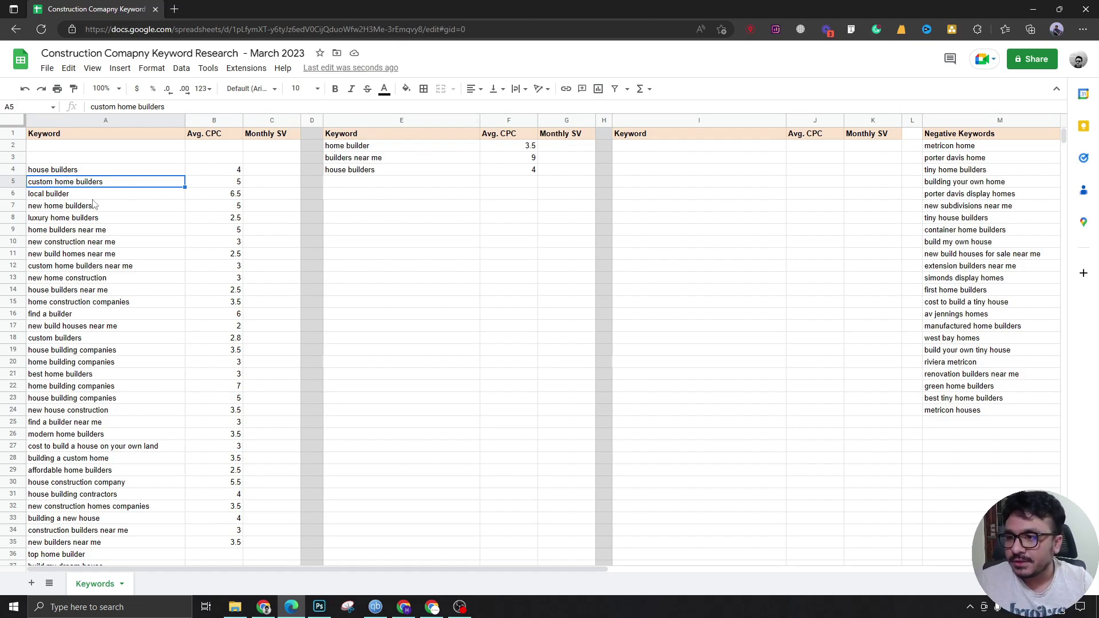
key(shift+Right)
key(Up)
key(shift+Right)
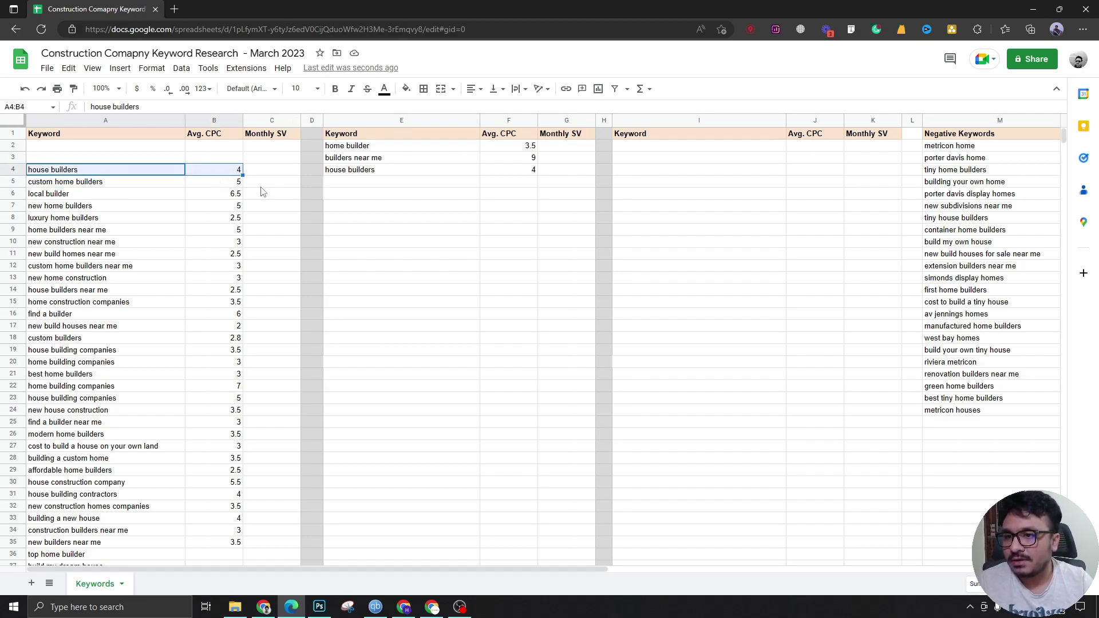
key(Delete)
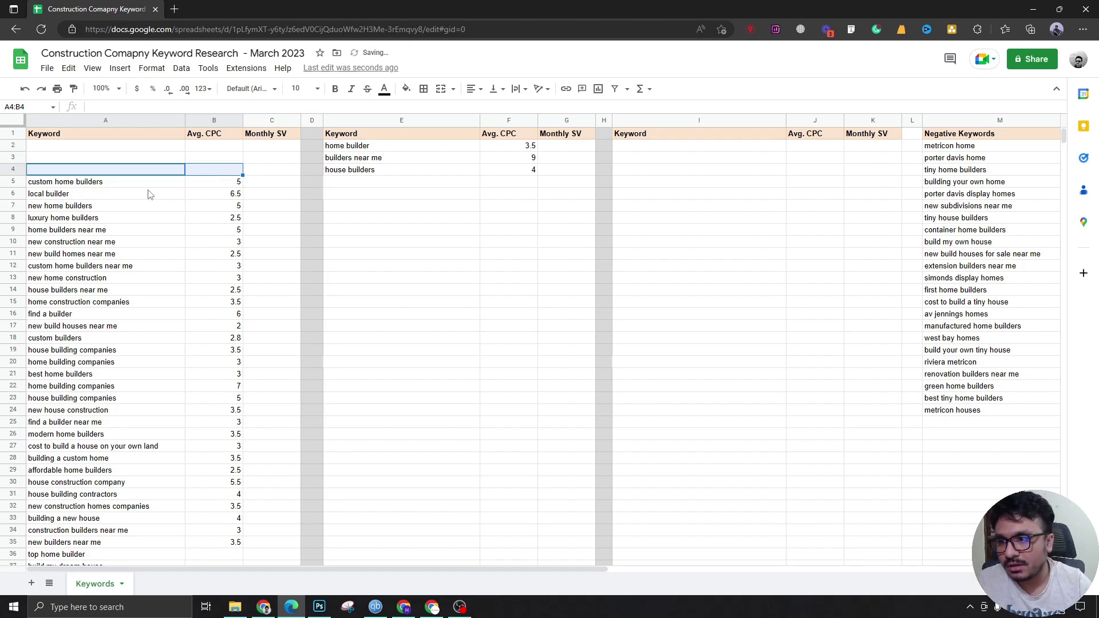
Step: Move custom home builders and its Avg. CPC from row 5 to I2:J2 in the third keyword group
key(Down)
key(shift+Right)
key(ctrl+x)
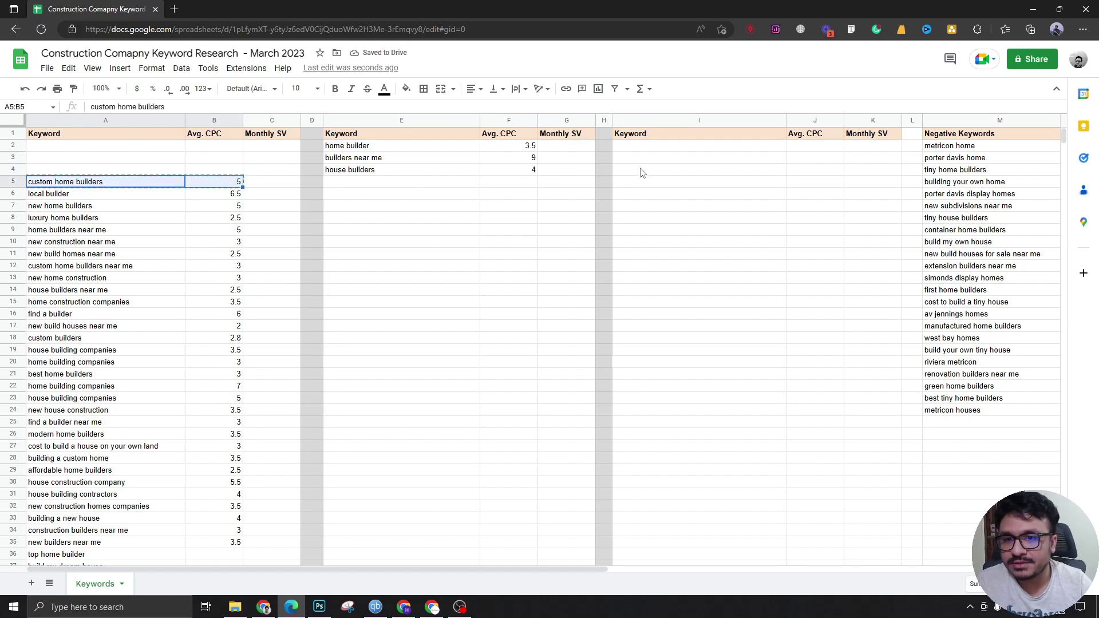
click(632, 150)
key(ctrl+v)
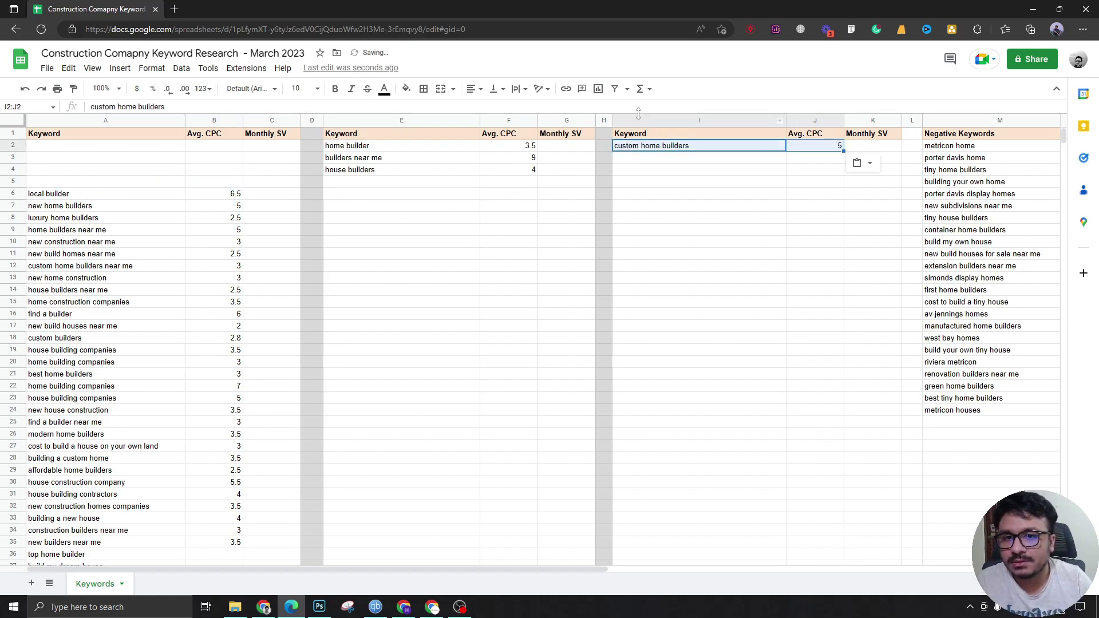
Step: Move new home builders and its Avg. CPC from row 7 to E5:F5 in the second keyword group
click(647, 159)
click(64, 196)
click(117, 208)
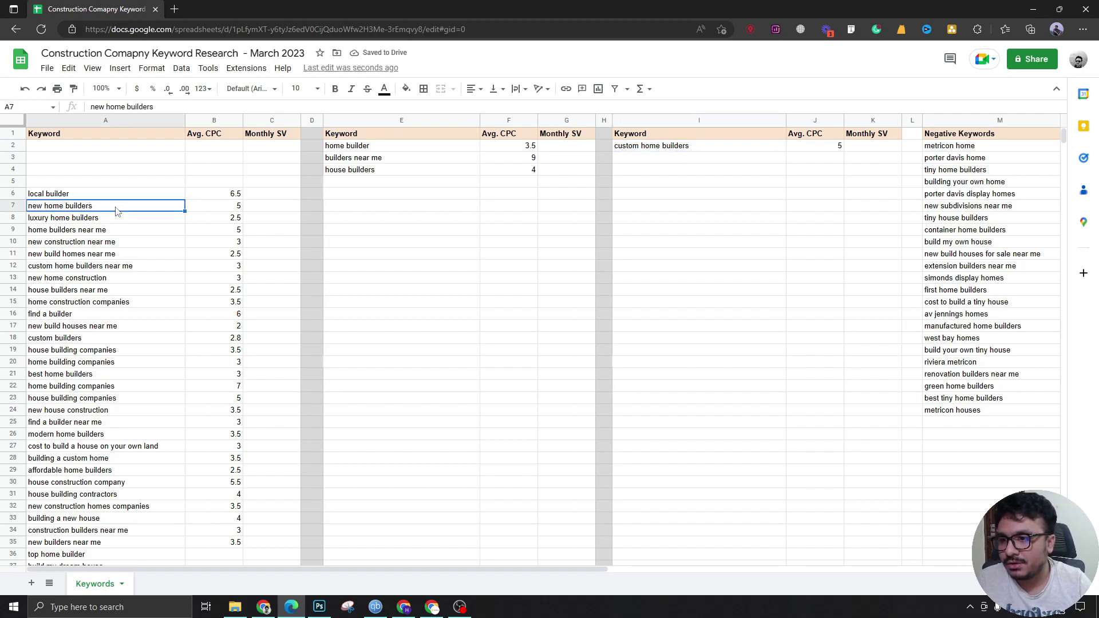
key(shift+Right)
key(ctrl+x)
click(348, 185)
key(ctrl+v)
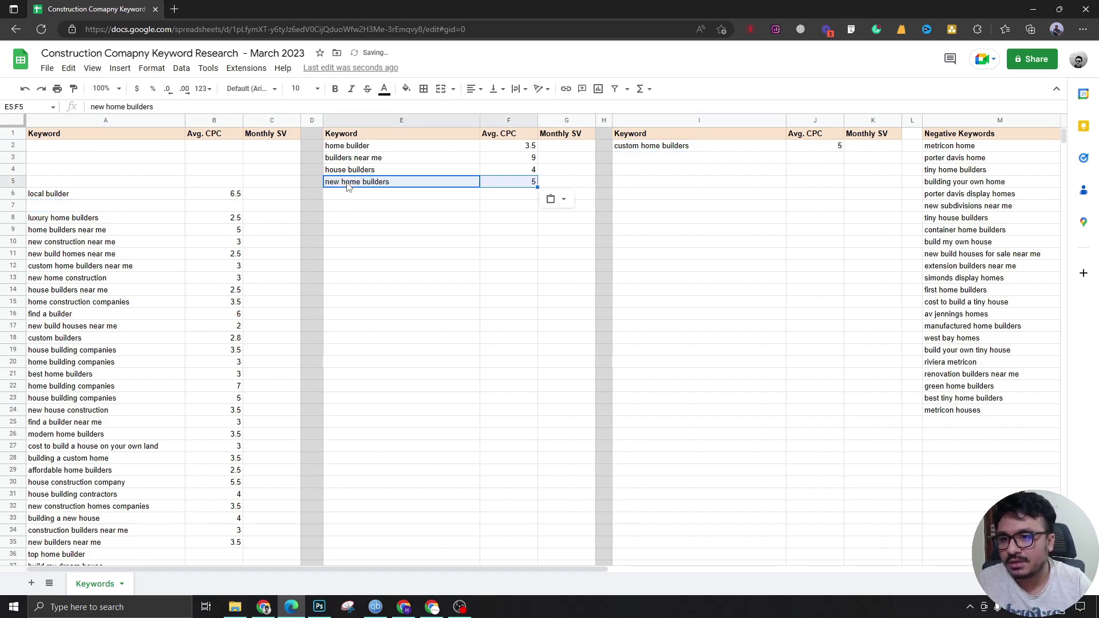
Step: Move home builders near me and its Avg. CPC from row 9 to E6:F6 in the second keyword group
click(101, 231)
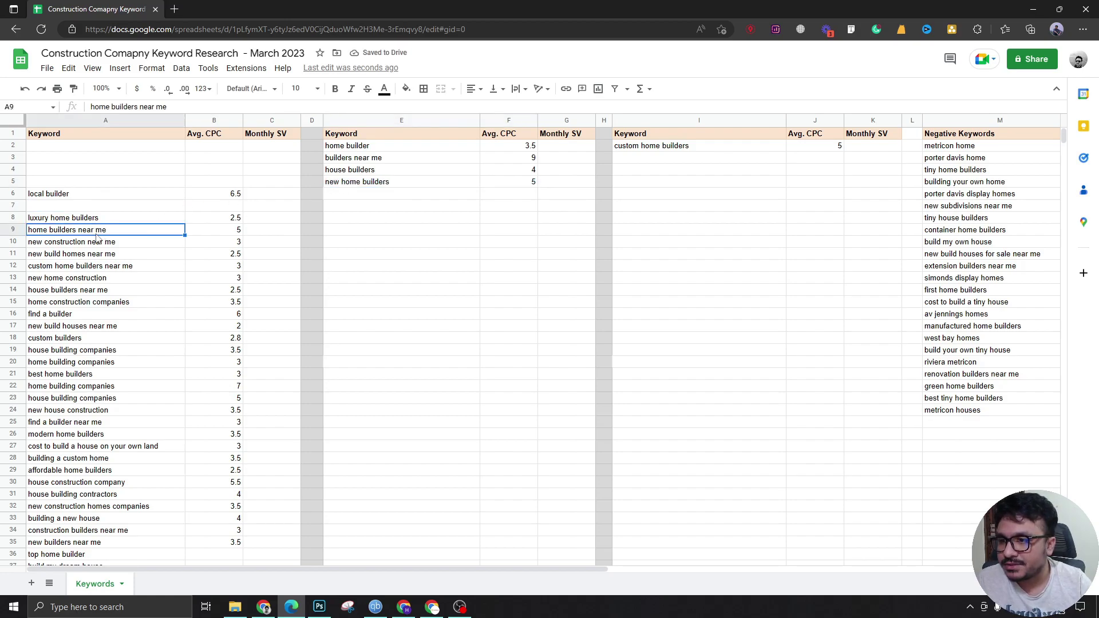
key(shift+Right)
key(ctrl+x)
click(379, 197)
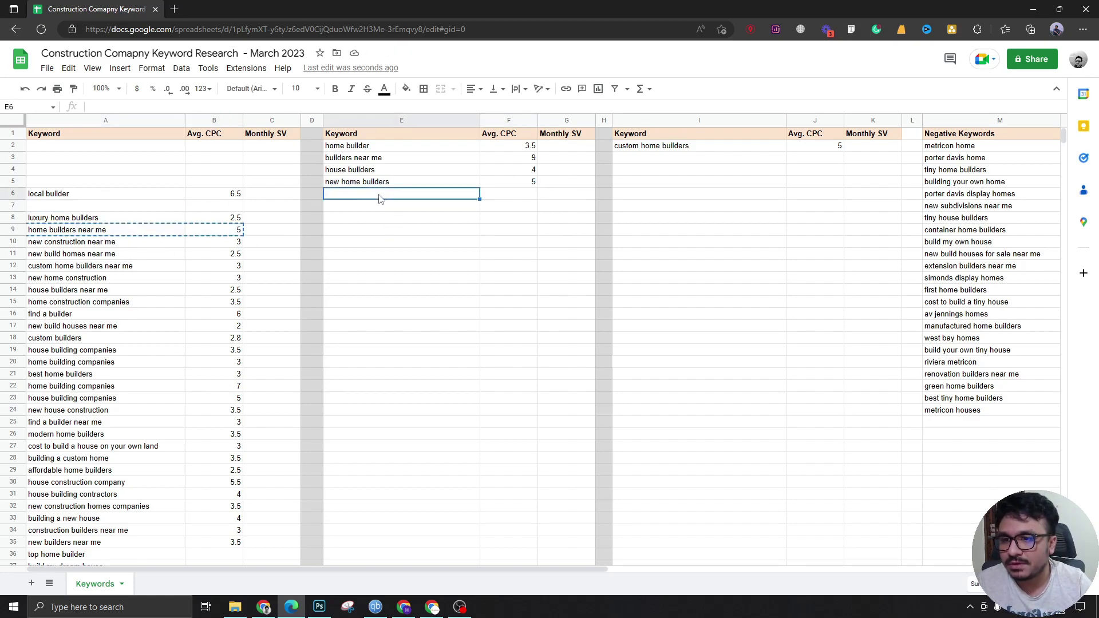
key(ctrl+v)
Step: Move new construction near me and its Avg. CPC from row 10 to E21:F21, apart from the second keyword group's other entries
click(95, 221)
click(87, 242)
key(shift+Right)
key(ctrl+x)
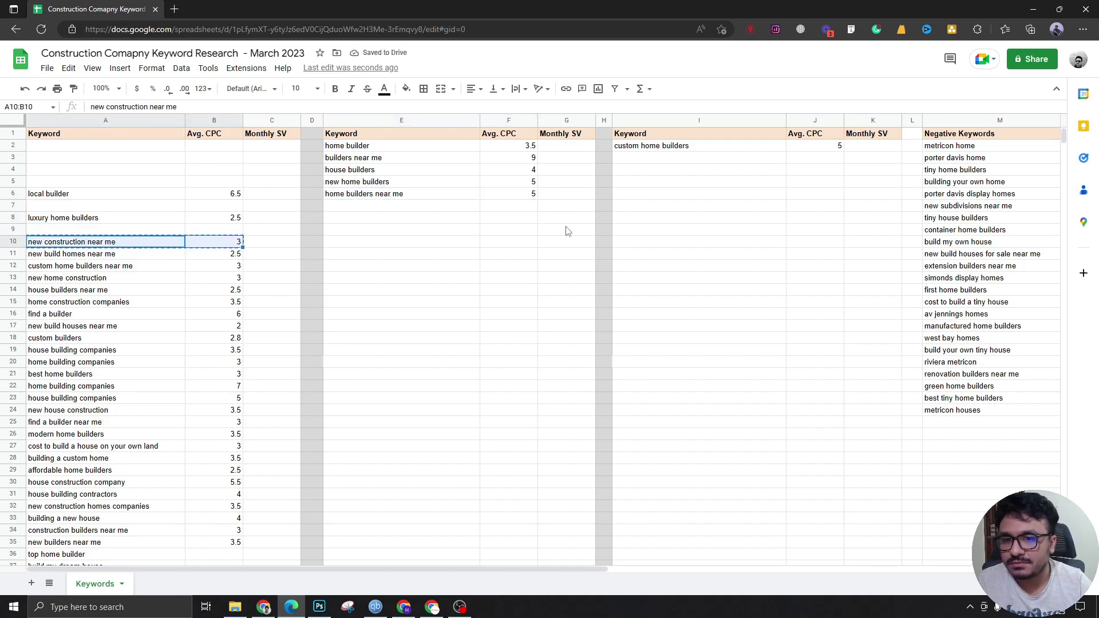
click(361, 457)
click(346, 387)
click(344, 374)
key(ctrl+v)
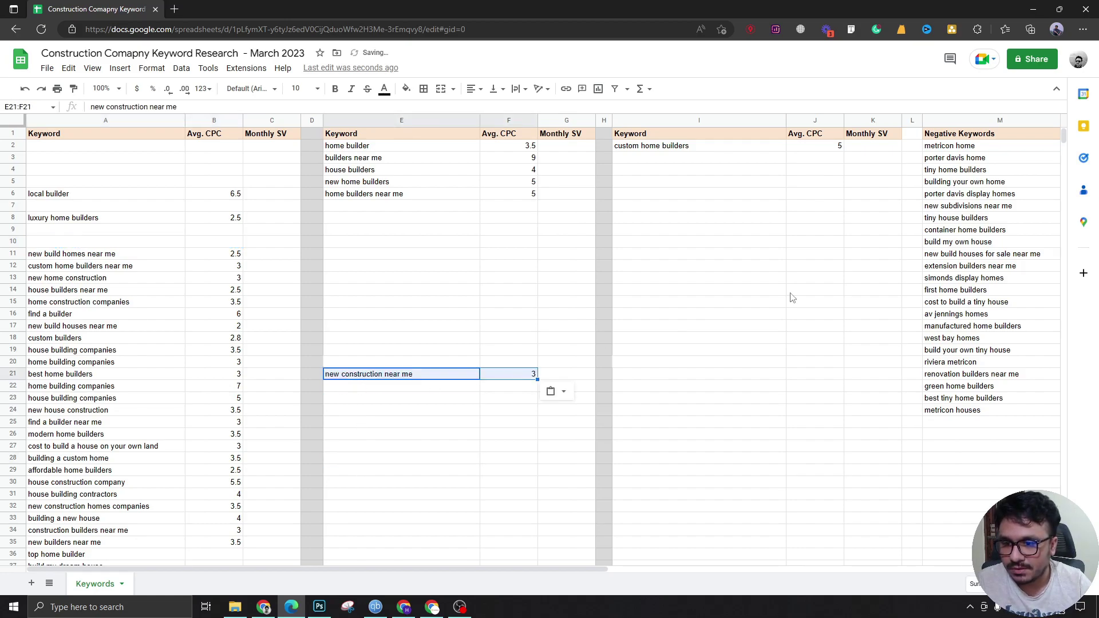
click(64, 253)
key(shift+Right)
key(ctrl+x)
click(337, 398)
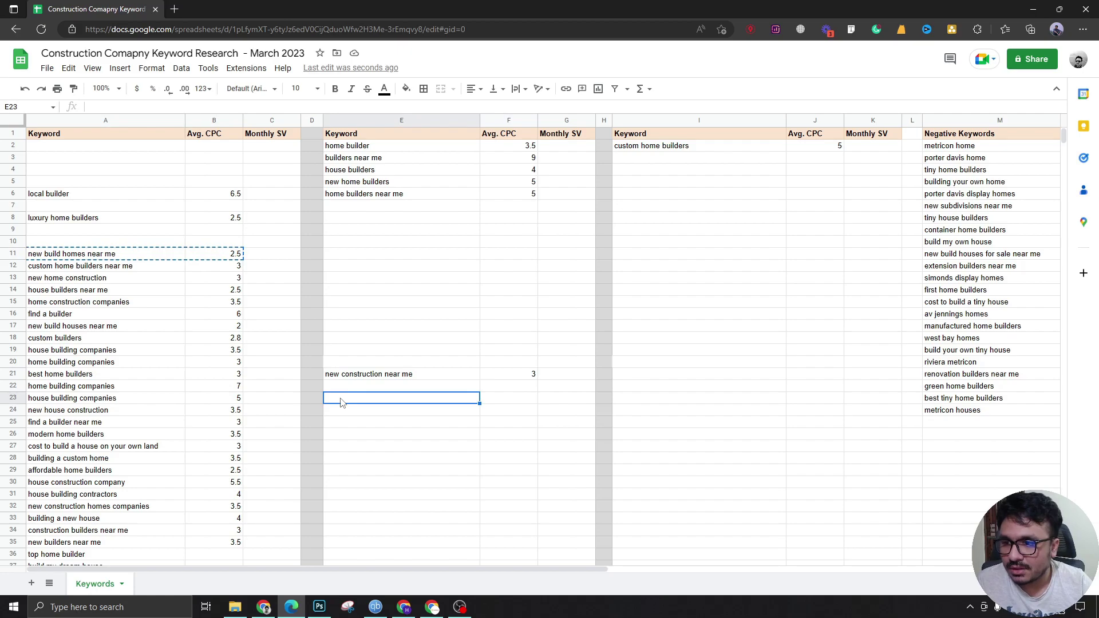
Step: Move custom home builders near me and its Avg. CPC from row 12 to I3:J3 in the third keyword group
click(121, 268)
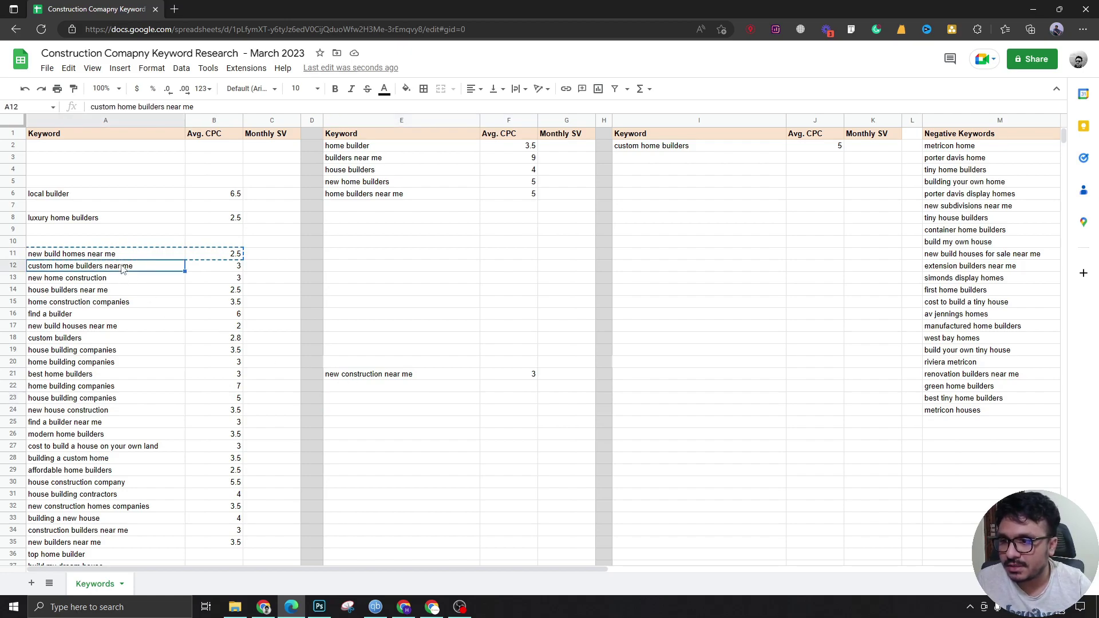
key(shift+Right)
key(ctrl+x)
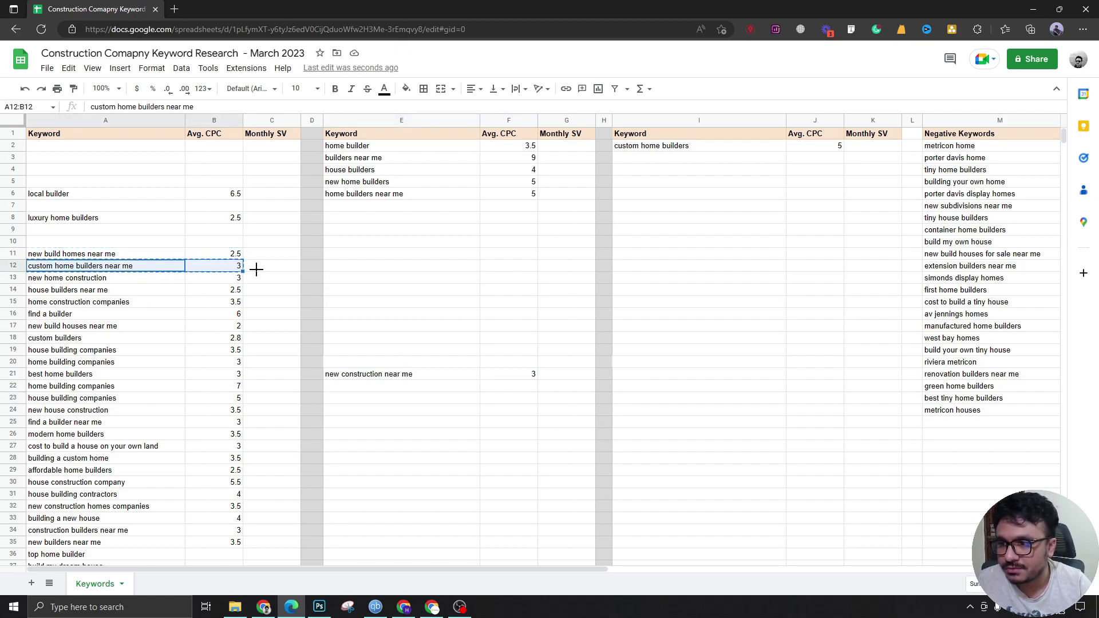
click(666, 162)
key(ctrl+v)
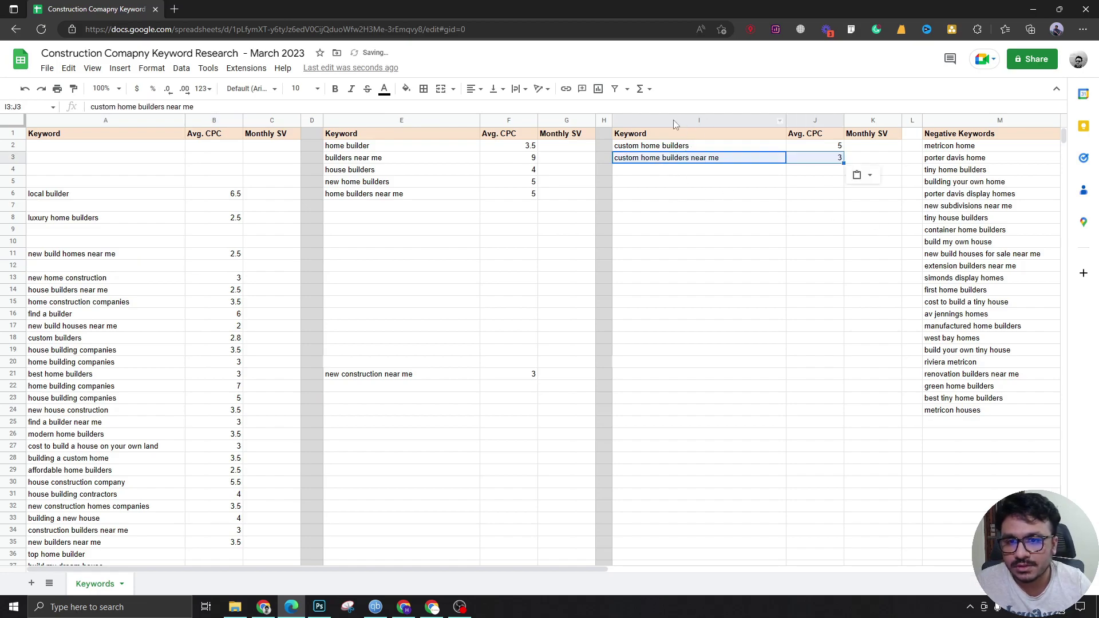
Step: Move house builders near me and its Avg. CPC from row 14 to E7:F7 in the second keyword group
click(79, 305)
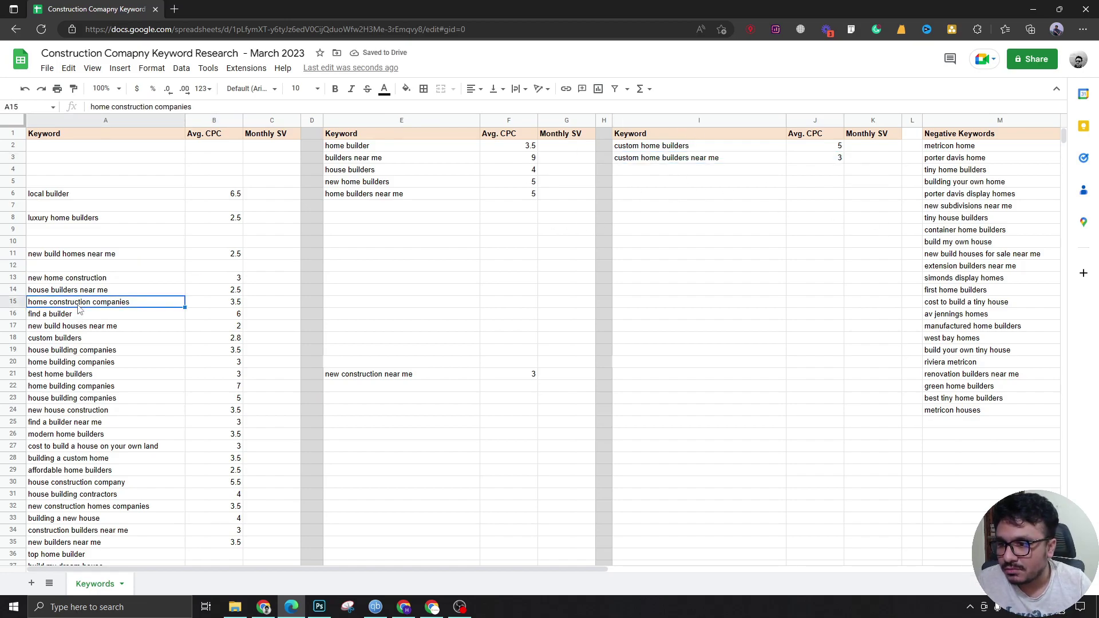
key(shift+Right)
click(83, 292)
key(shift+Right)
key(ctrl+x)
click(363, 209)
key(ctrl+v)
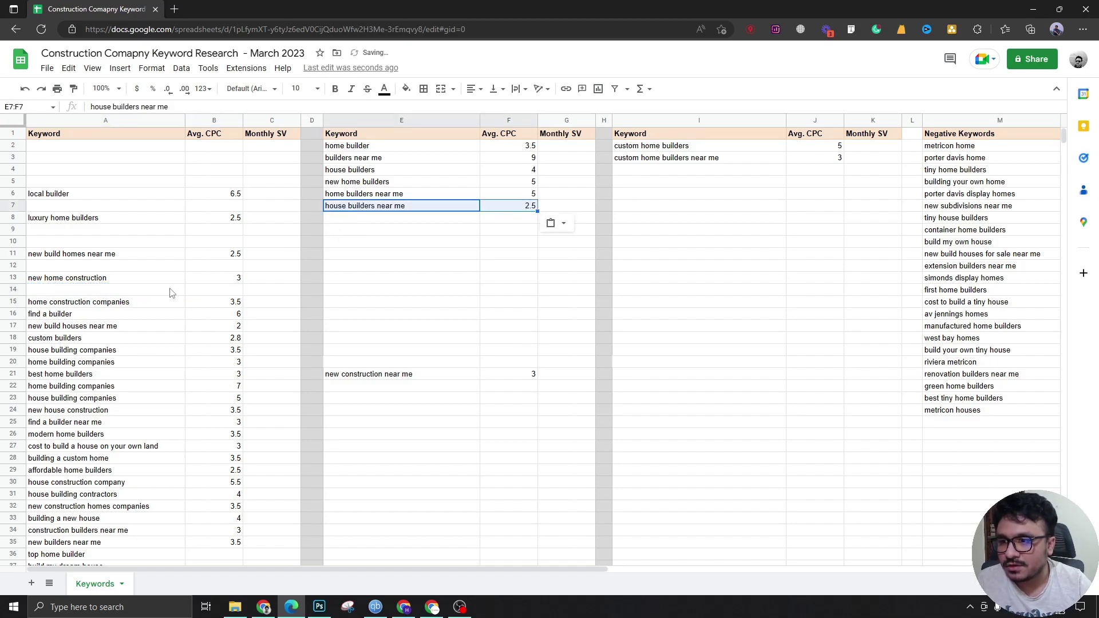
Step: Move custom builders and its Avg. CPC from row 18 to I4:J4 in the third keyword group
click(78, 340)
key(shift+Right)
key(ctrl+x)
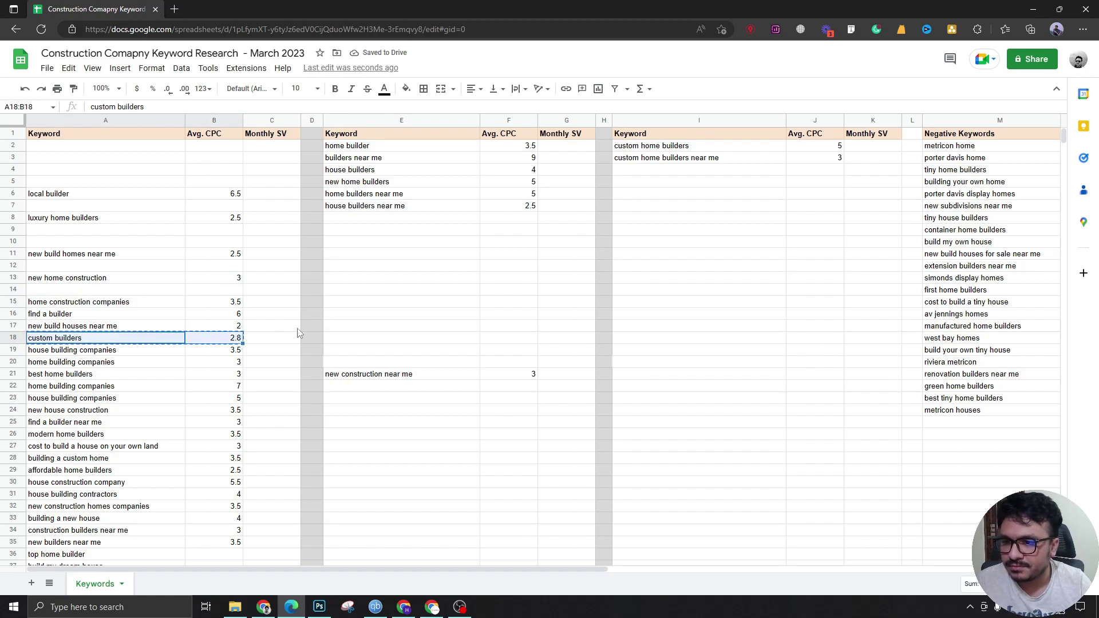
click(666, 168)
key(ctrl+v)
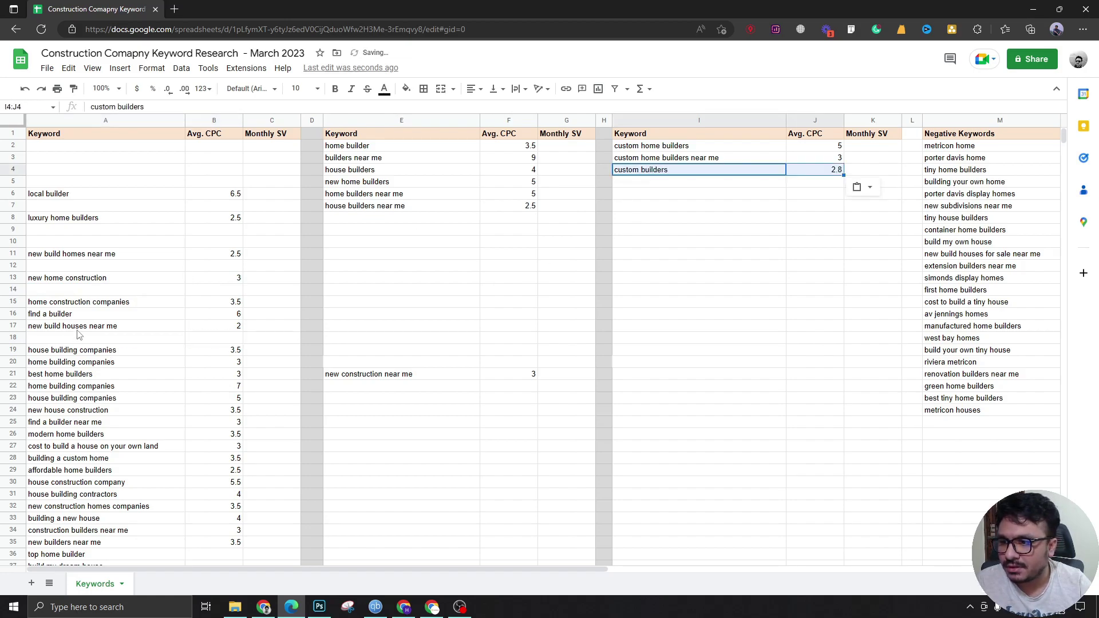
Step: Move house building companies and home building companies with their Avg. CPC from rows 19–20 to I21:J22, and delete their duplicates in A22:B23
click(86, 351)
key(shift+Right)
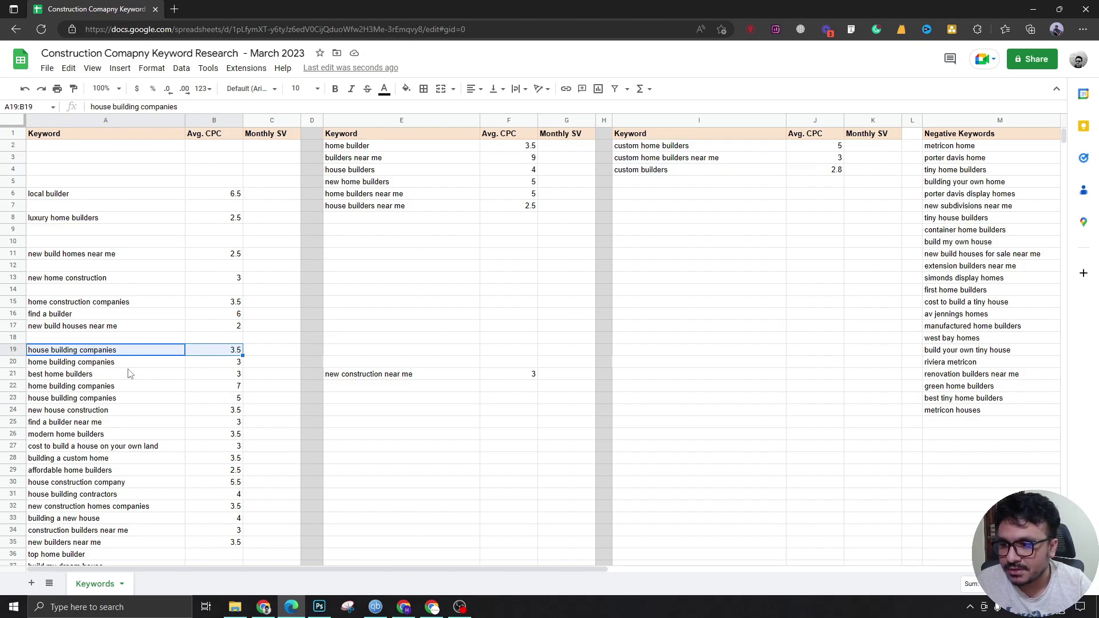
key(shift+Down)
key(shift+space)
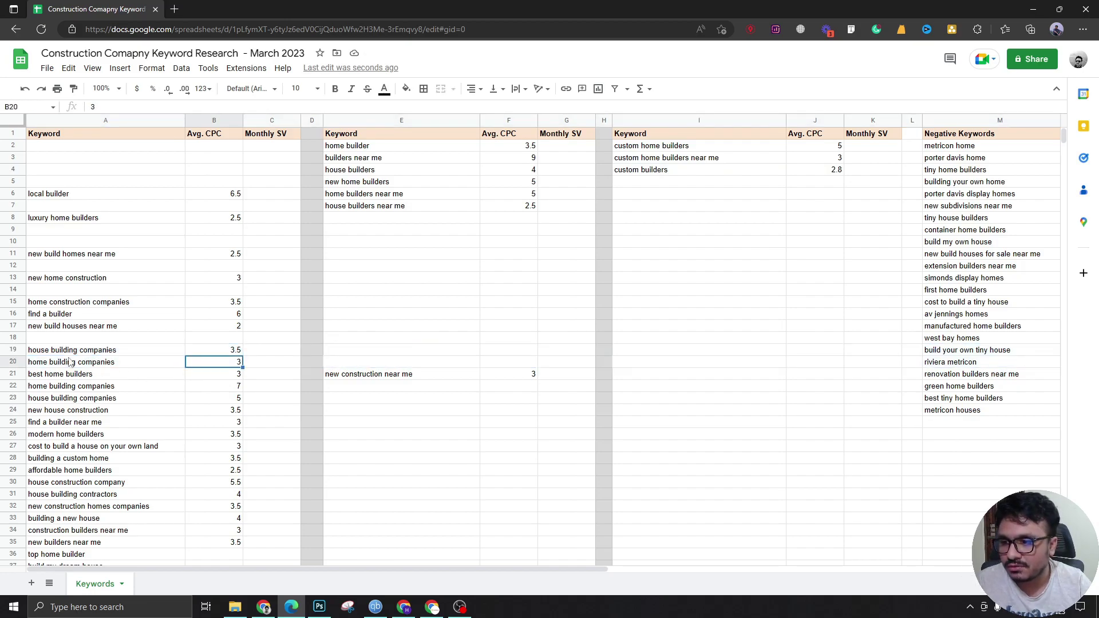
drag(39, 355, 225, 366)
key(ctrl+c)
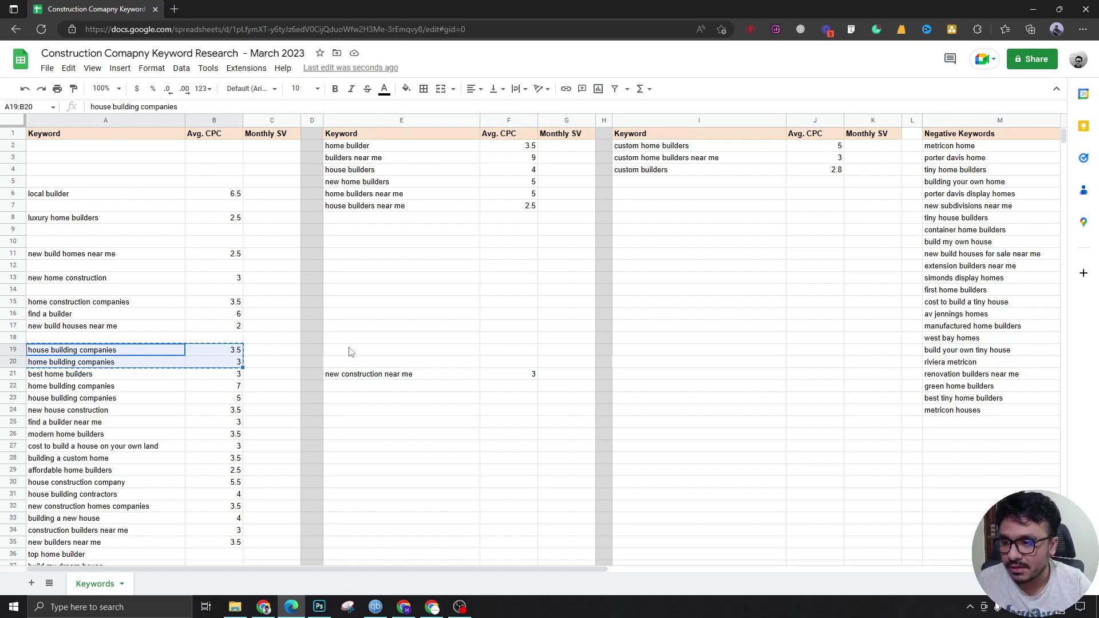
click(653, 379)
key(ctrl+v)
drag(114, 386, 229, 398)
key(Delete)
Step: Move best home builders and its Avg. CPC from row 21 to E8:F8 in the second keyword group
click(97, 375)
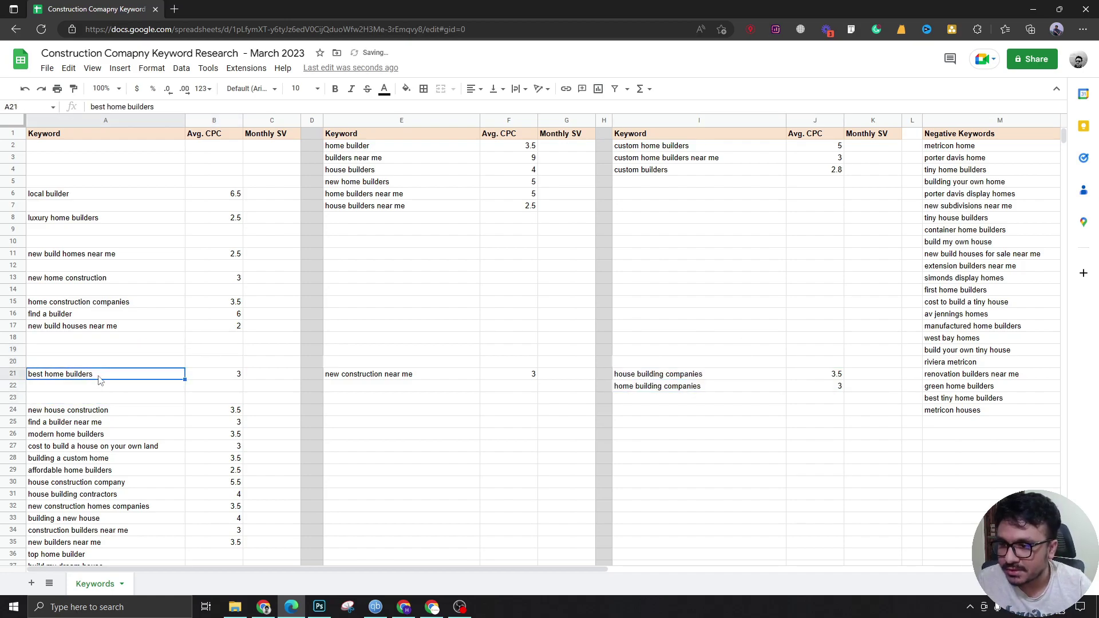
shift+click(200, 378)
key(ctrl+x)
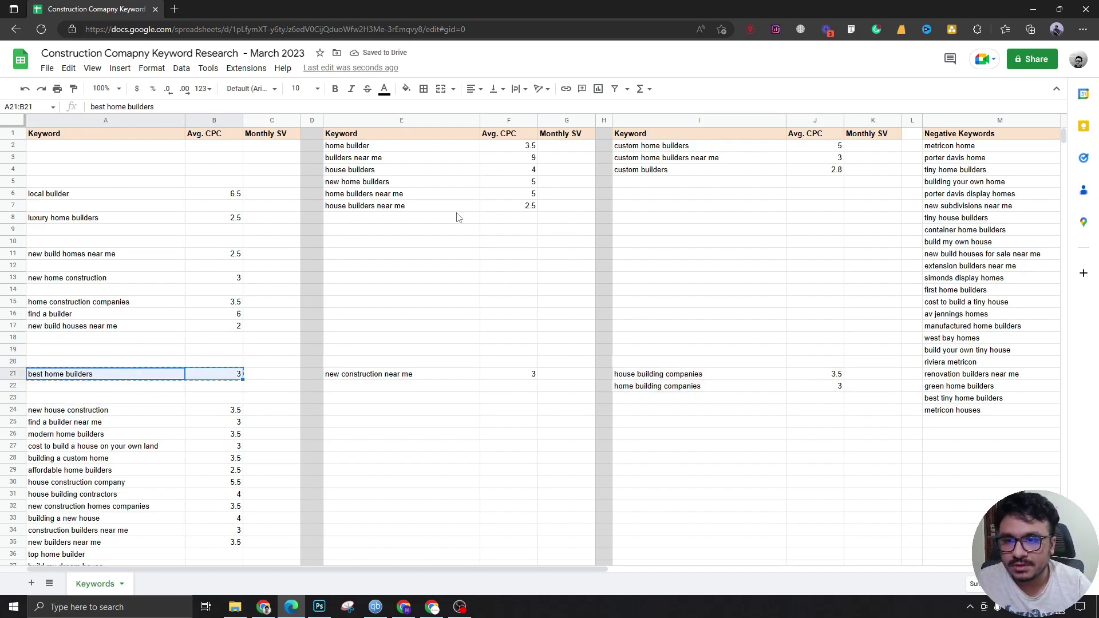
click(346, 220)
key(ctrl+v)
Step: Move new house construction and its Avg. CPC from row 24 to E22:F22, beneath new construction near me
click(89, 412)
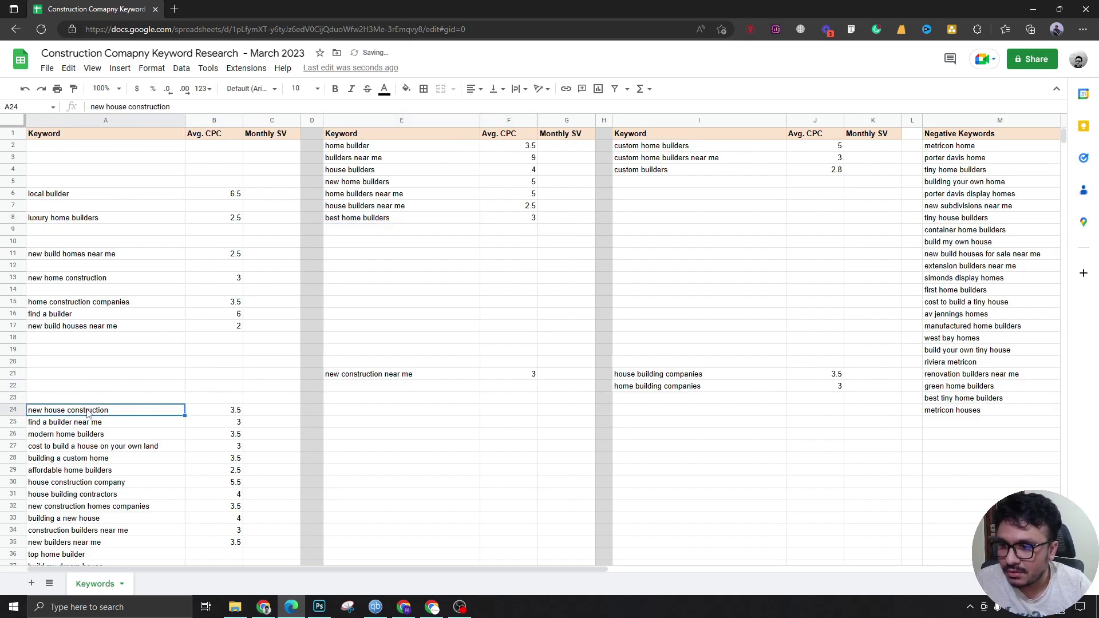
shift+click(203, 412)
key(ctrl+x)
click(350, 388)
key(ctrl+v)
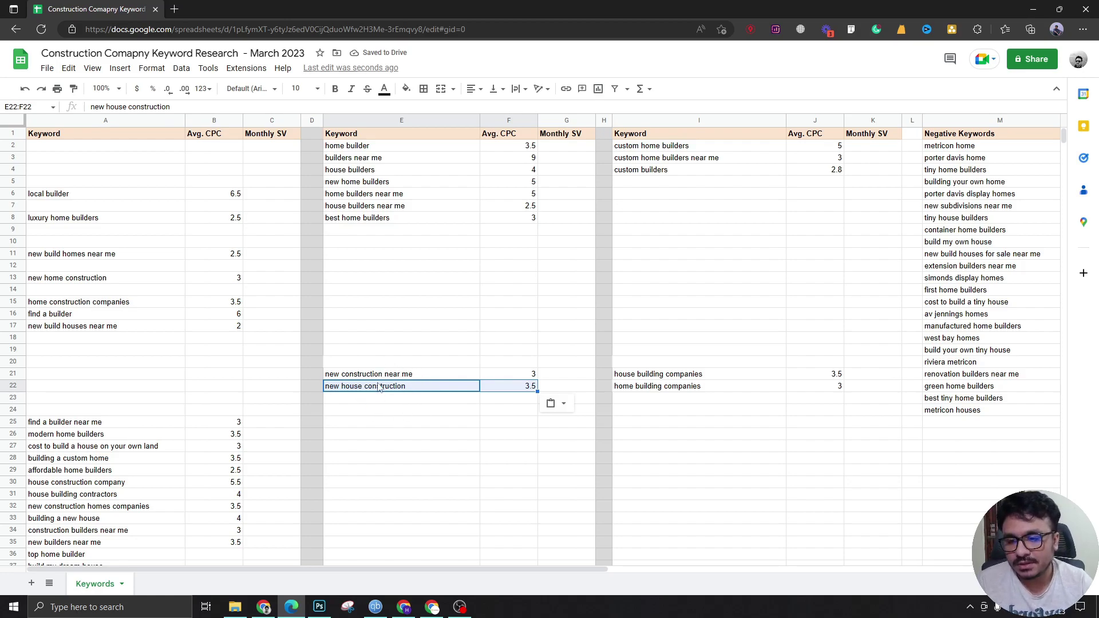
Step: Move new build houses near me and its Avg. CPC from row 17 to E9:F9 in the second keyword group
click(78, 424)
key(shift+Right)
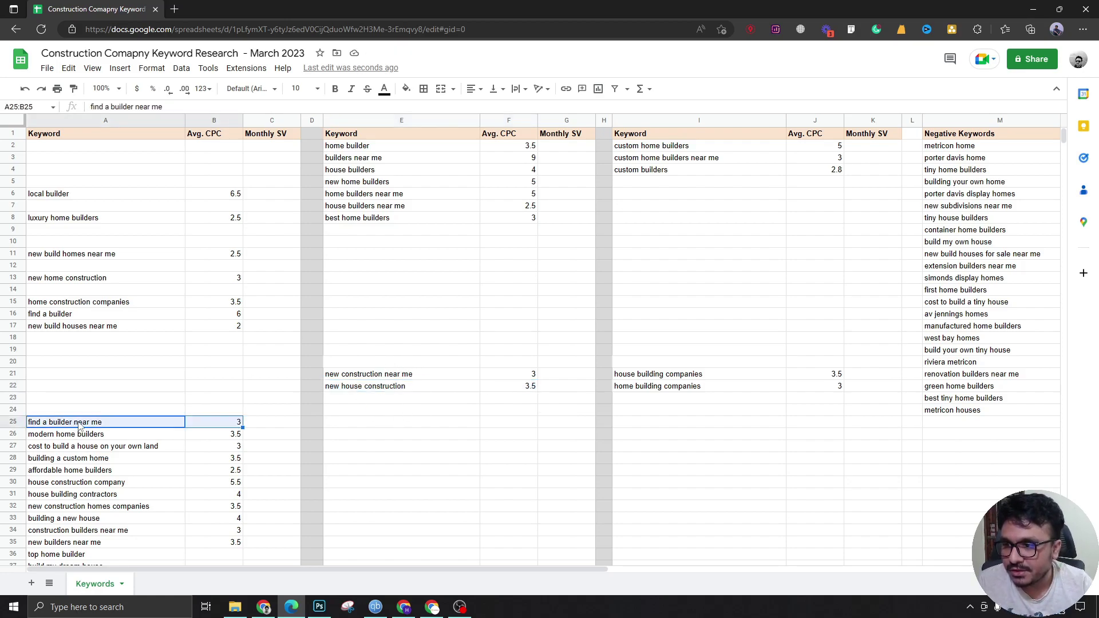
click(72, 330)
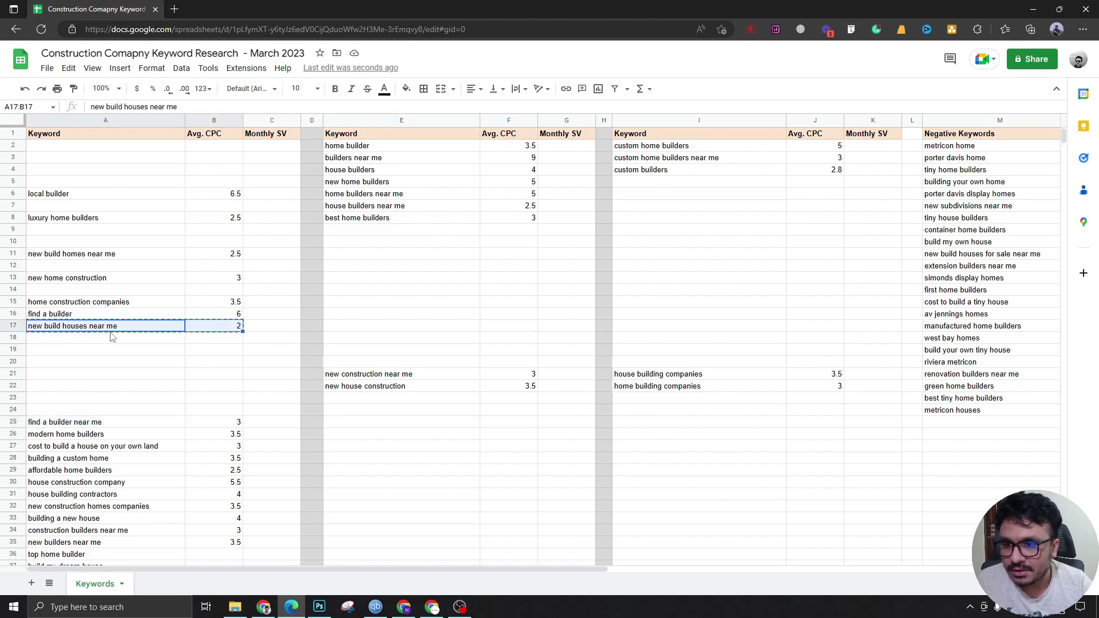
click(352, 233)
key(ctrl+v)
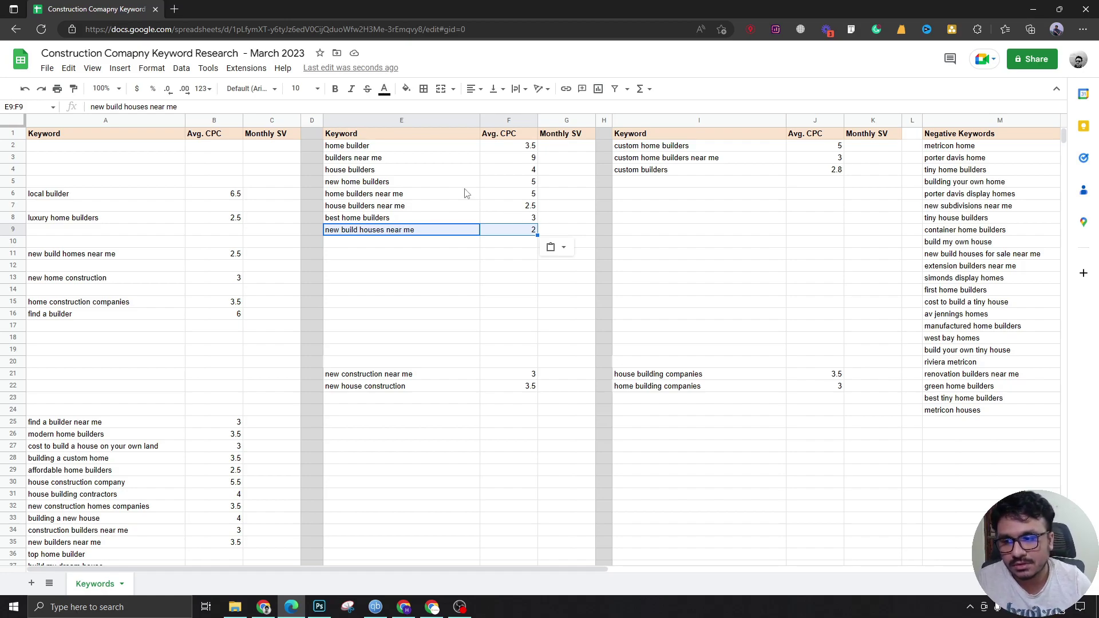
Step: Move find a builder near me and its Avg. CPC from row 25 to A17:B17, beneath find a builder
click(161, 426)
key(shift+Right)
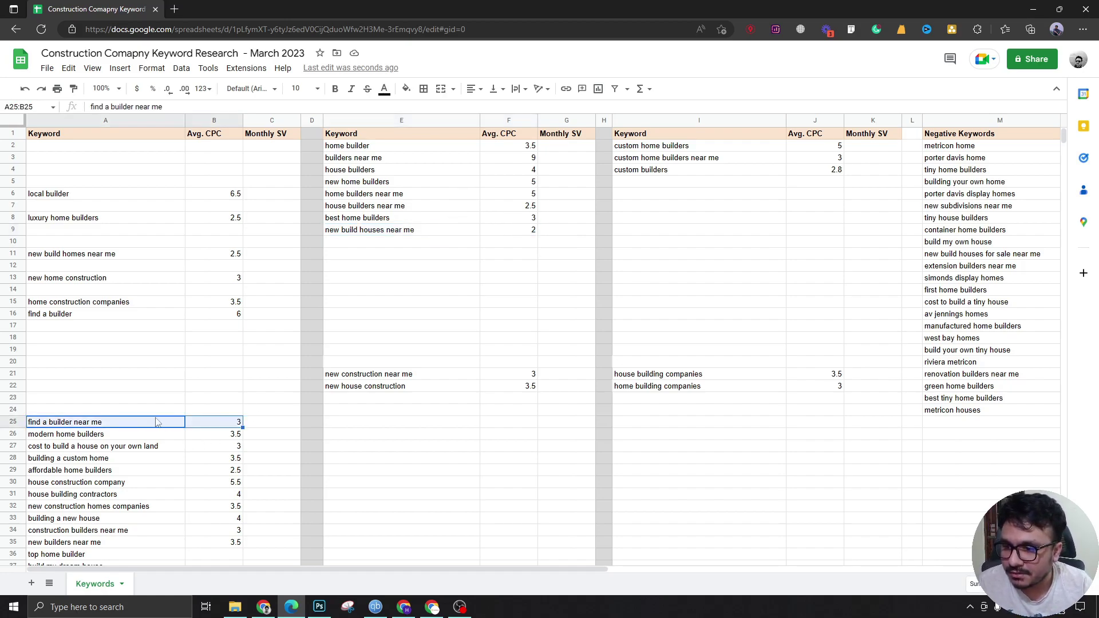
key(ctrl+x)
click(100, 327)
key(ctrl+v)
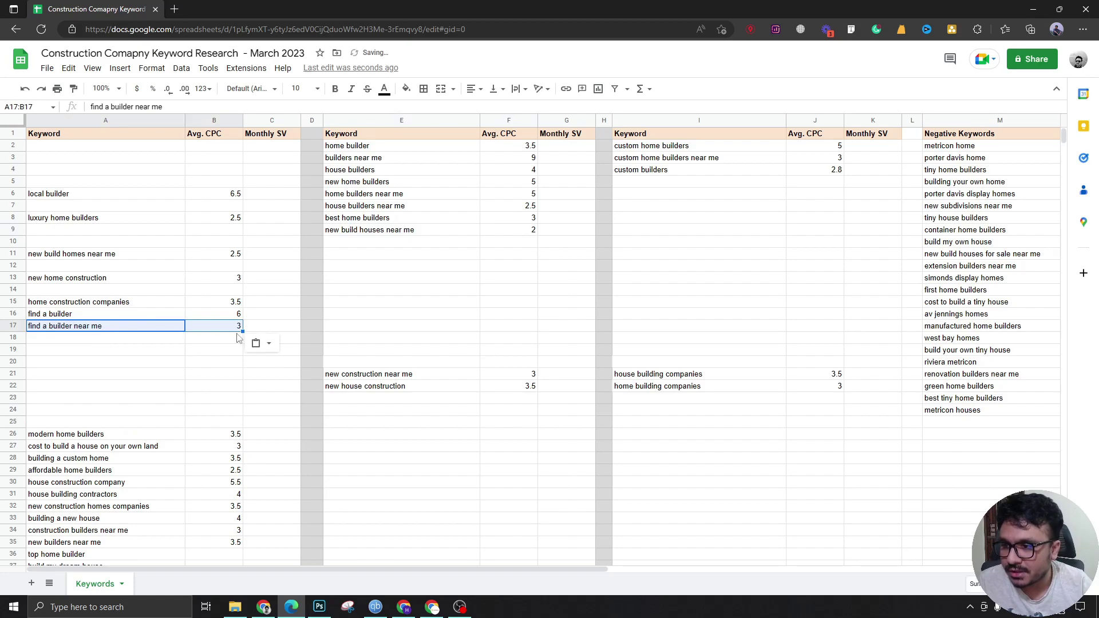
Step: Move building a custom home and its Avg. CPC from row 28 to I5:J5 in the third keyword group
scroll(103, 410, down, 1)
scroll(101, 412, up, 2)
click(96, 425)
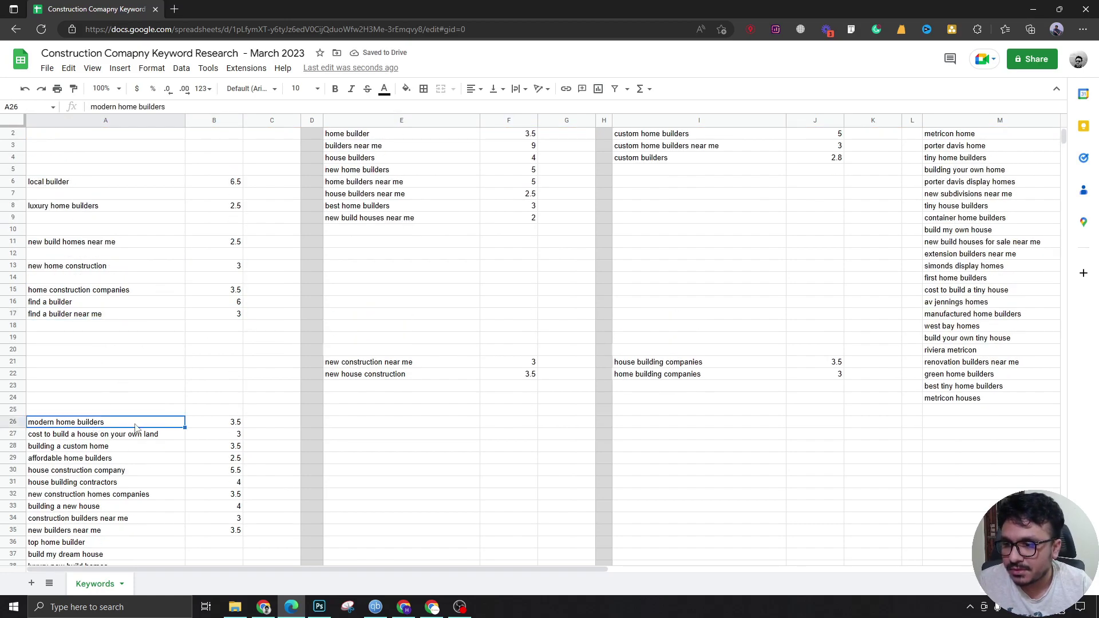
key(Down)
key(Down)
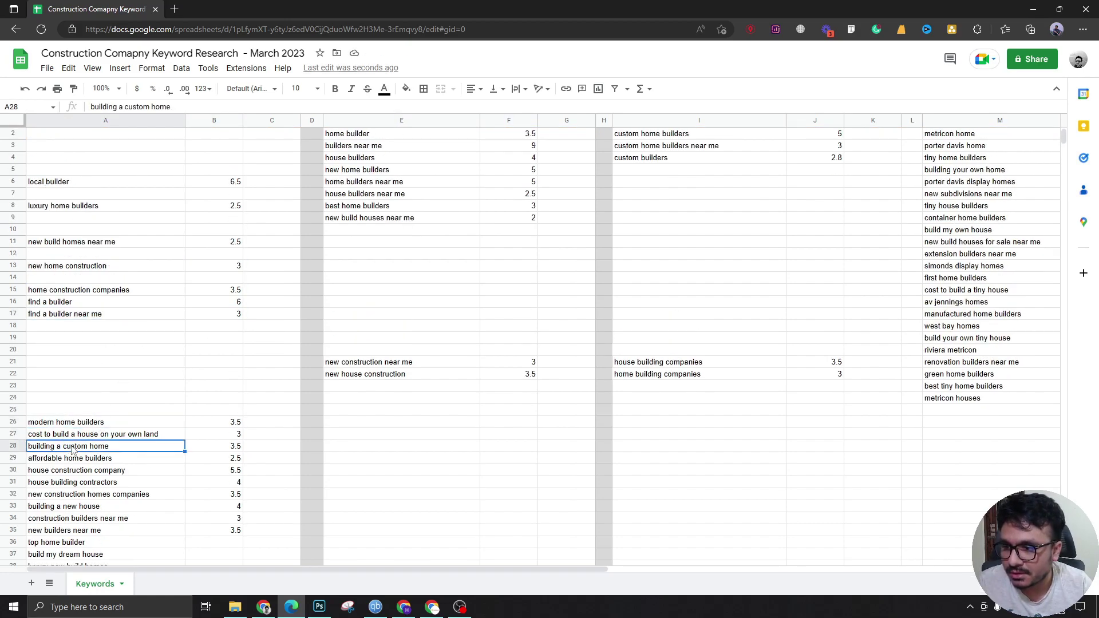
key(shift+Right)
key(ctrl+x)
click(647, 171)
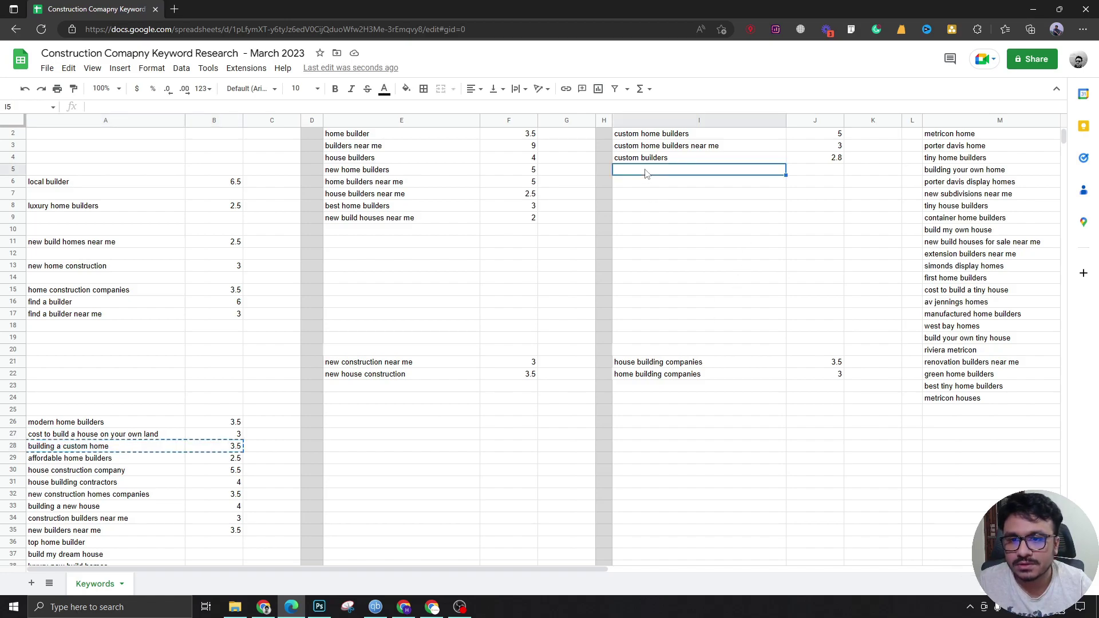
key(ctrl+v)
Step: Move house construction company and its Avg. CPC from row 30 to E23:F23 in the construction keyword group
scroll(613, 276, up, 1)
scroll(76, 488, down, 1)
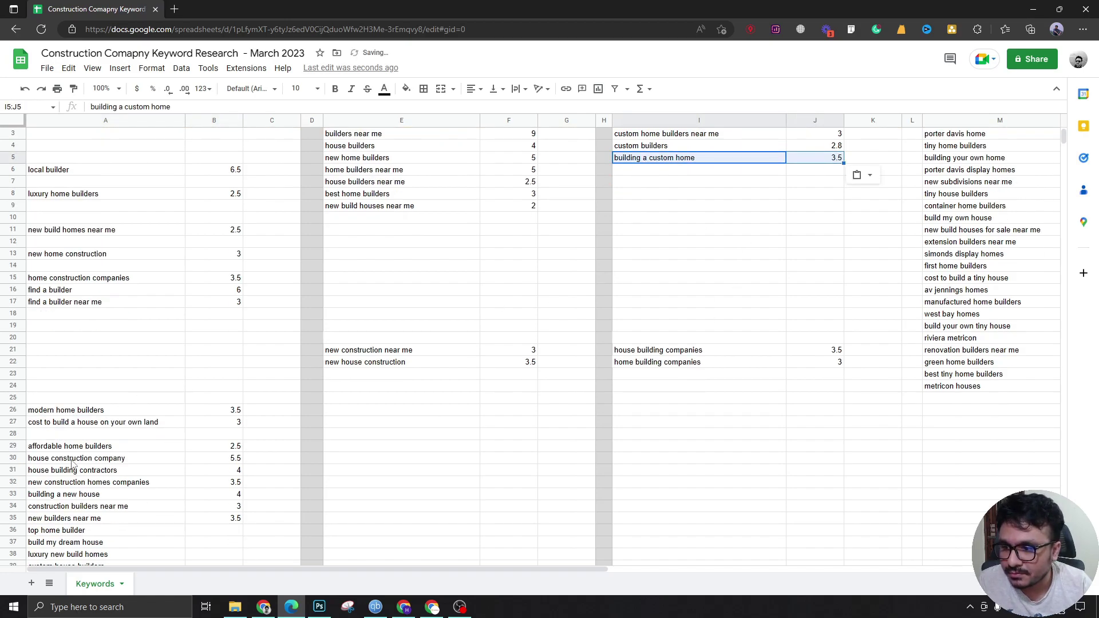
drag(72, 462, 232, 458)
key(ctrl+x)
click(388, 376)
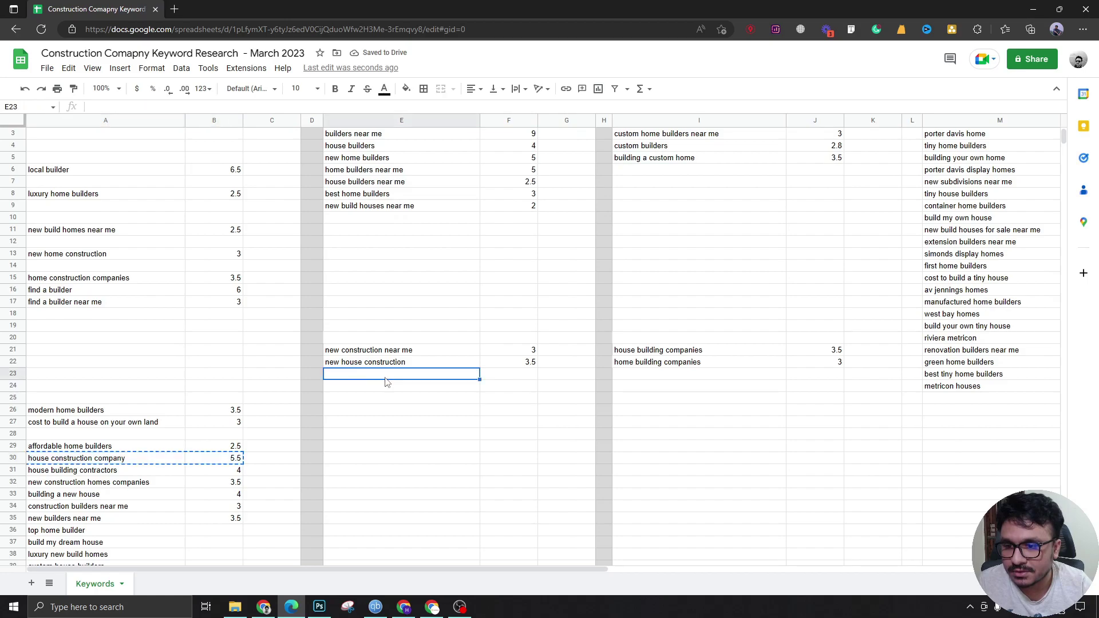
key(ctrl+v)
Step: Move house building contractors and its Avg. CPC from row 31 to I33:J33, apart from the building companies keywords
click(96, 470)
key(shift+Right)
key(ctrl+x)
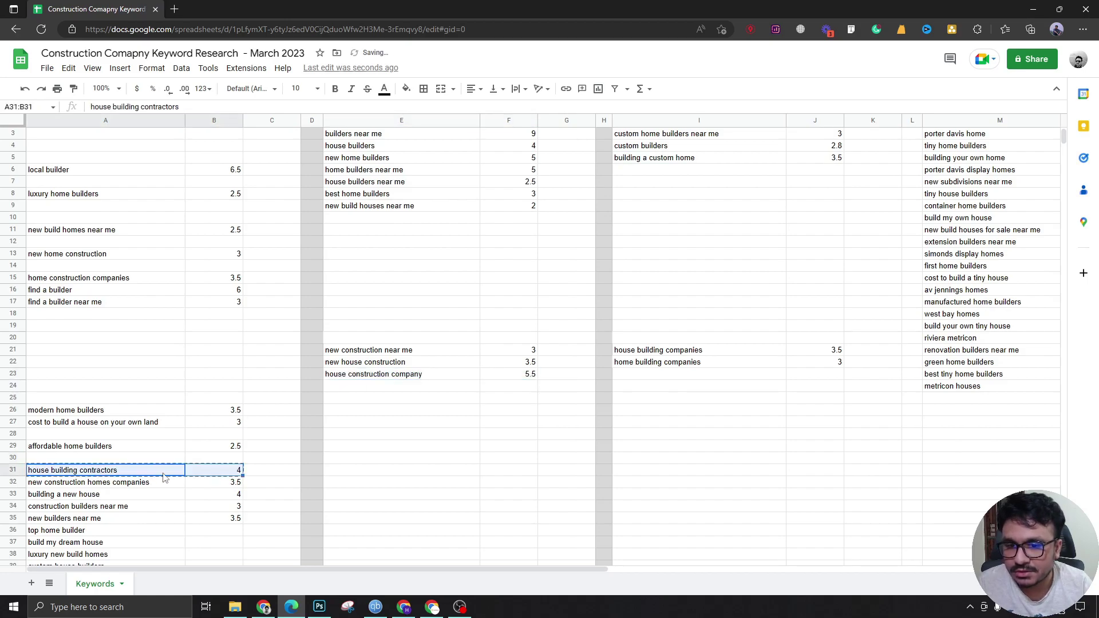
click(373, 415)
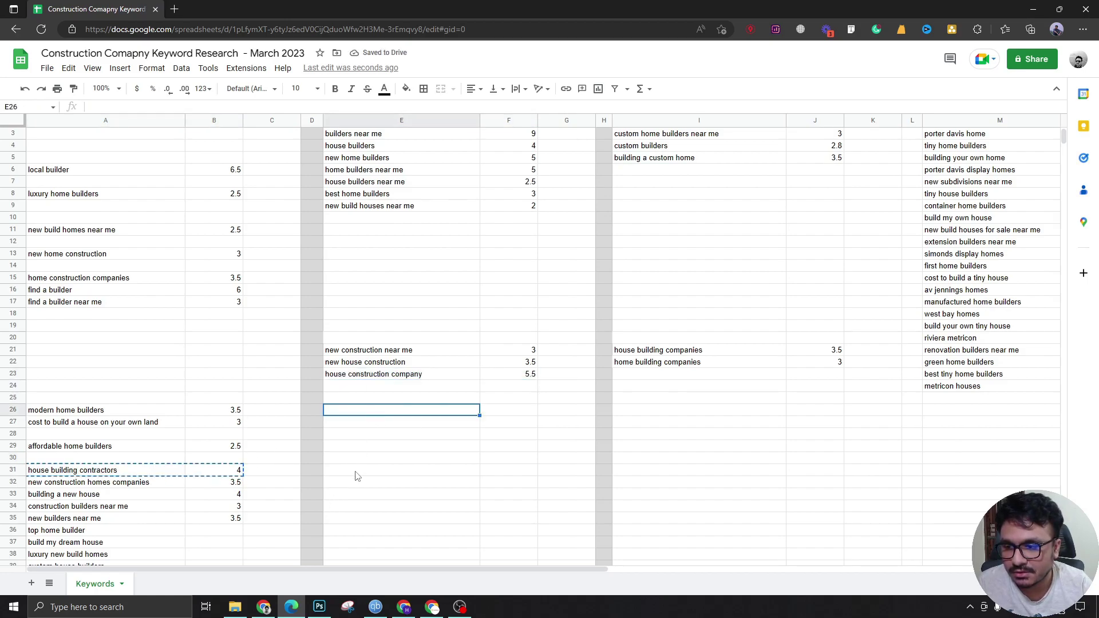
click(652, 450)
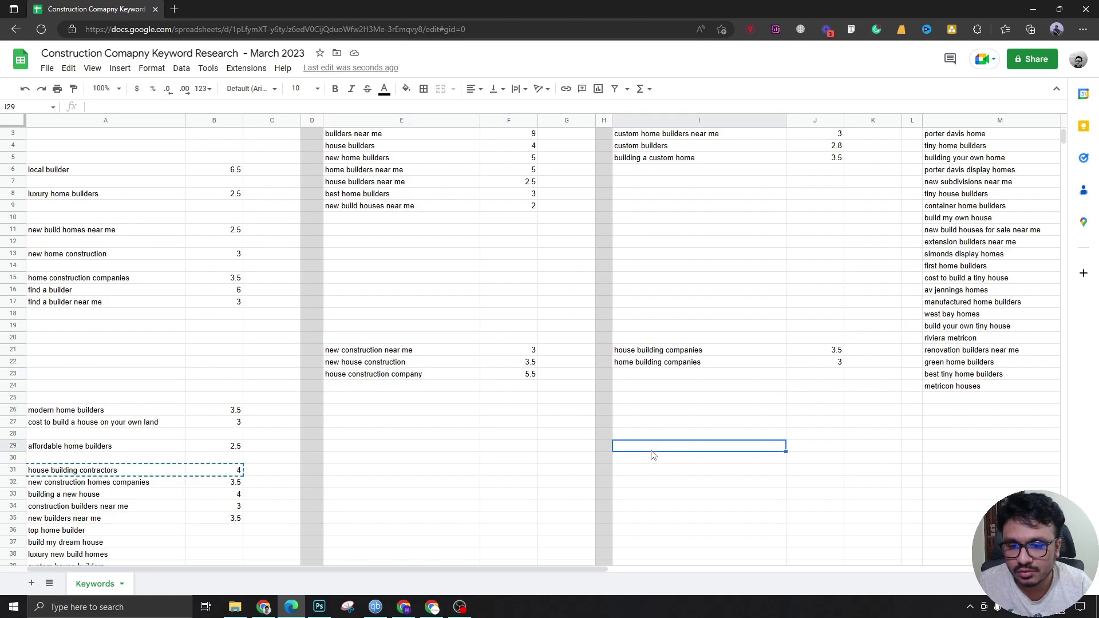
click(629, 497)
key(ctrl+v)
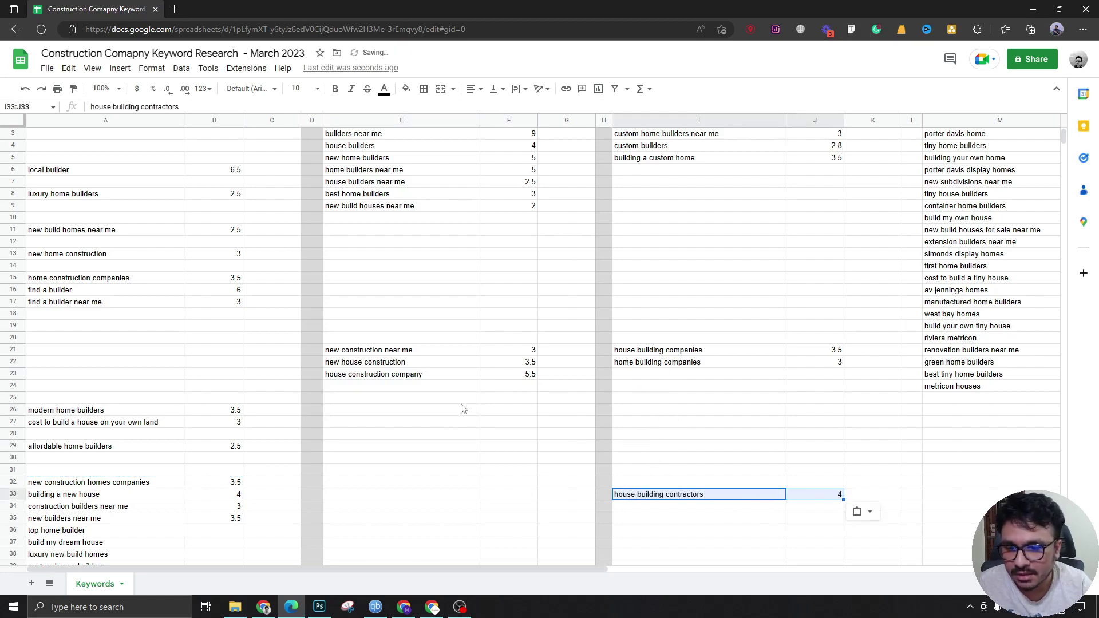
Step: Review the keywords collected in the home builder group in E2:E9 and the construction group in E21:E23
scroll(538, 386, up, 1)
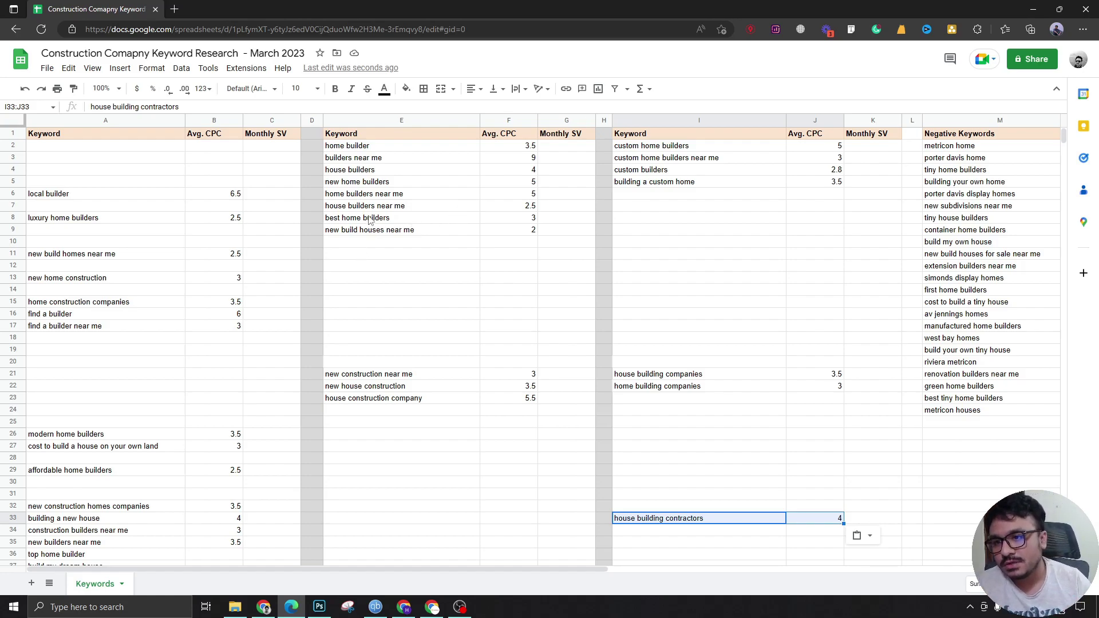
click(366, 146)
drag(394, 232, 382, 147)
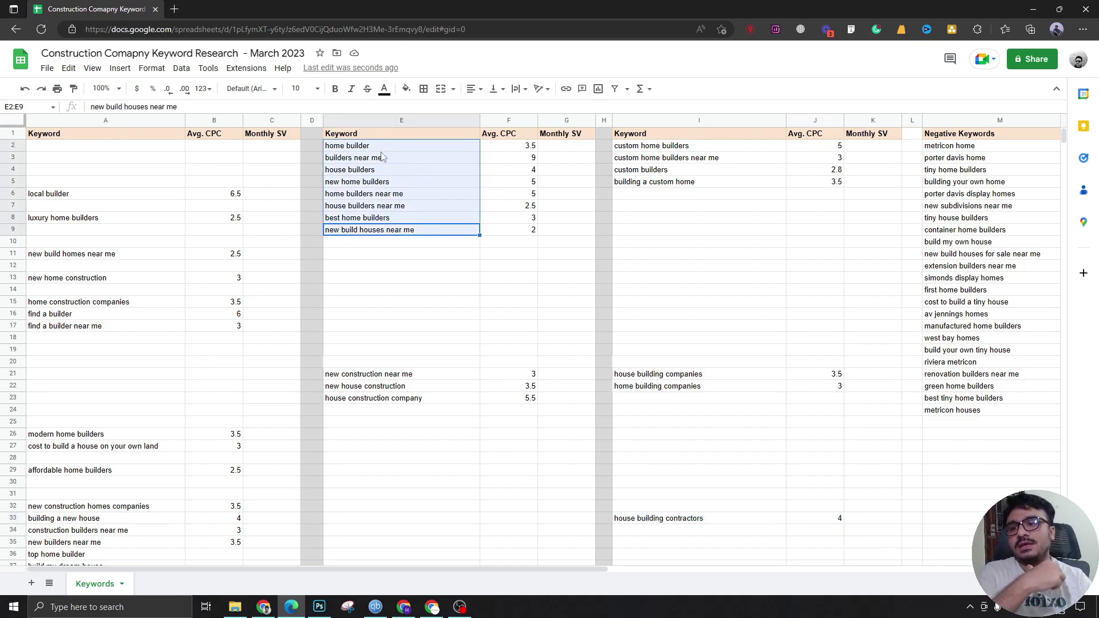
click(348, 148)
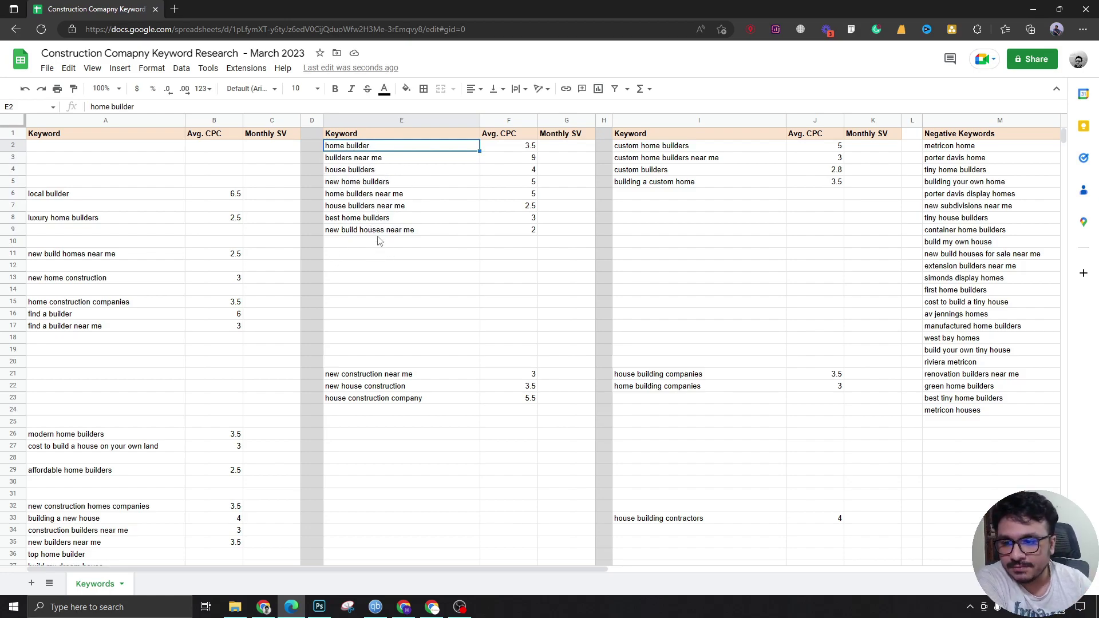
drag(376, 375, 380, 400)
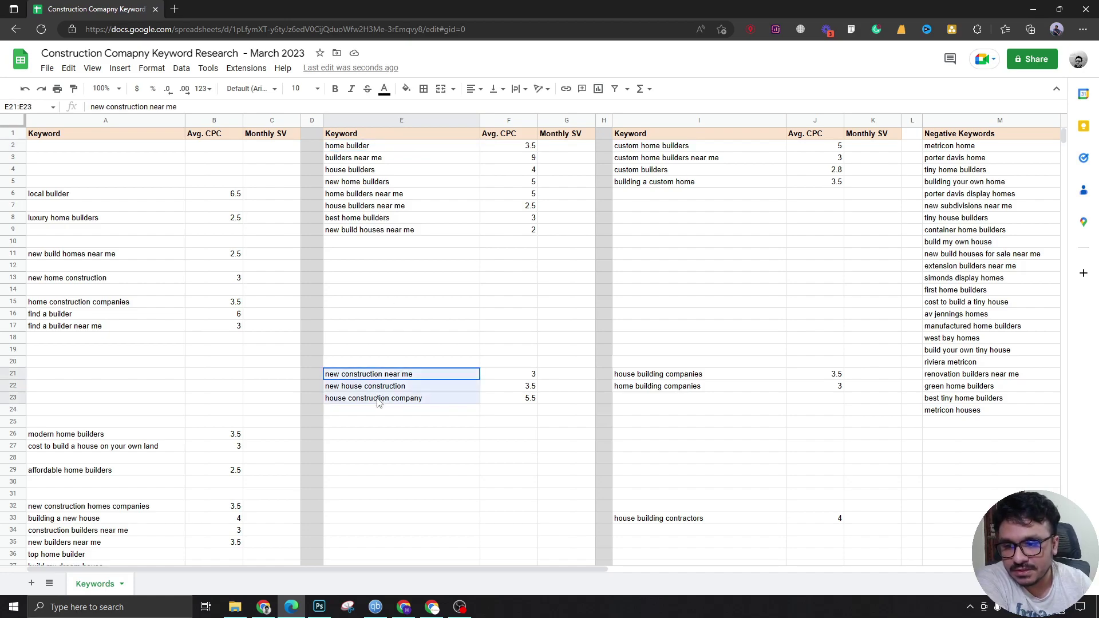
click(351, 411)
click(357, 390)
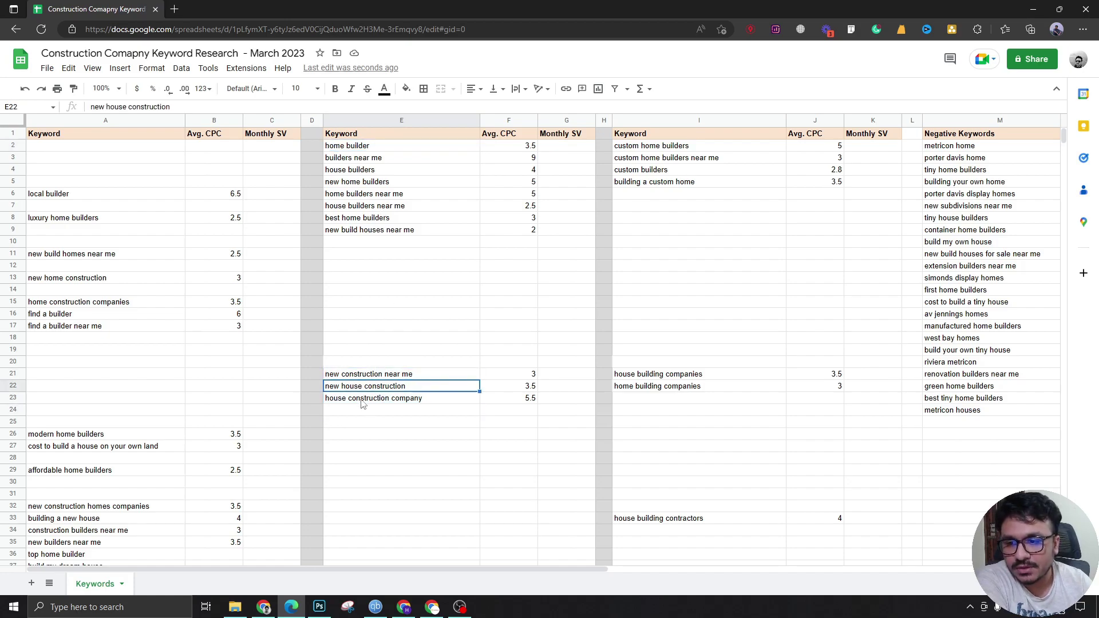
click(371, 401)
click(364, 364)
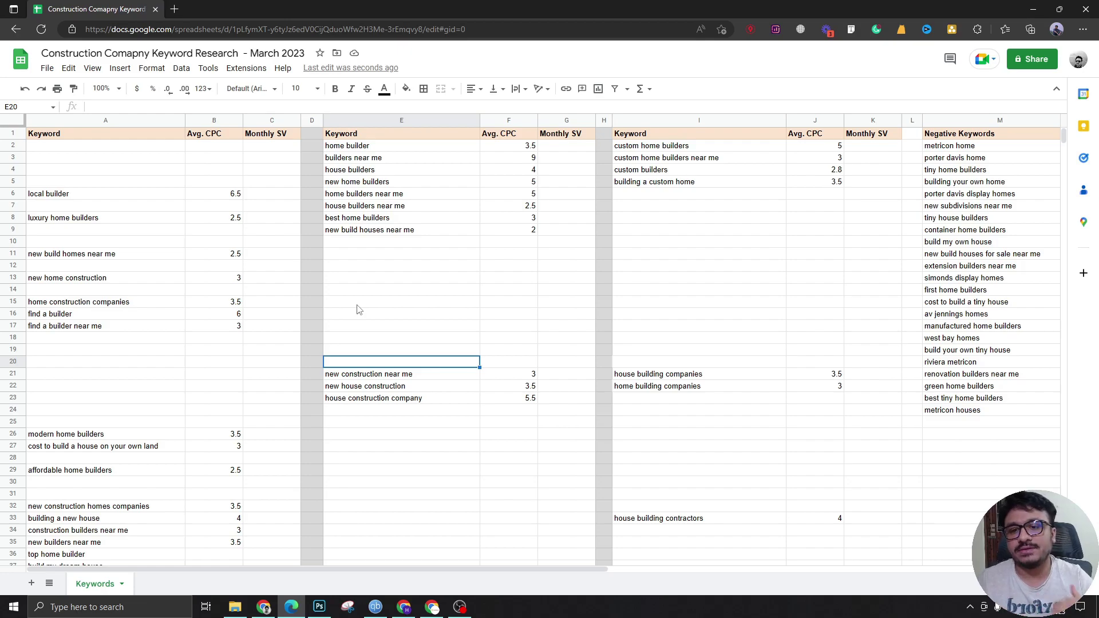
Step: Move new construction homes companies and its Avg. CPC from row 32 to E24:F24 in the construction keyword group
scroll(163, 400, down, 2)
scroll(137, 409, down, 1)
drag(122, 423, 217, 424)
key(ctrl+x)
key(ctrl+v)
Step: Move new builders near me and its Avg. CPC from row 35 to E10:F10 in the second keyword group
drag(122, 463, 220, 463)
key(ctrl+x)
scroll(401, 404, up, 3)
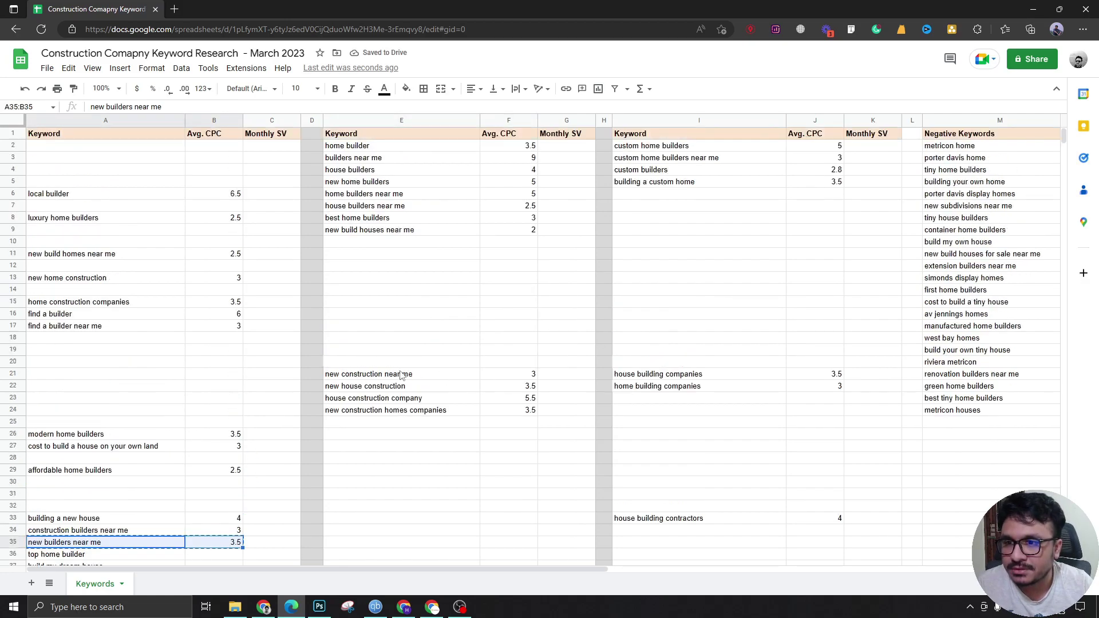
click(397, 245)
key(ctrl+v)
Step: Enter 2.5 as the Avg. CPC for luxury new build homes in row 38
scroll(143, 481, down, 2)
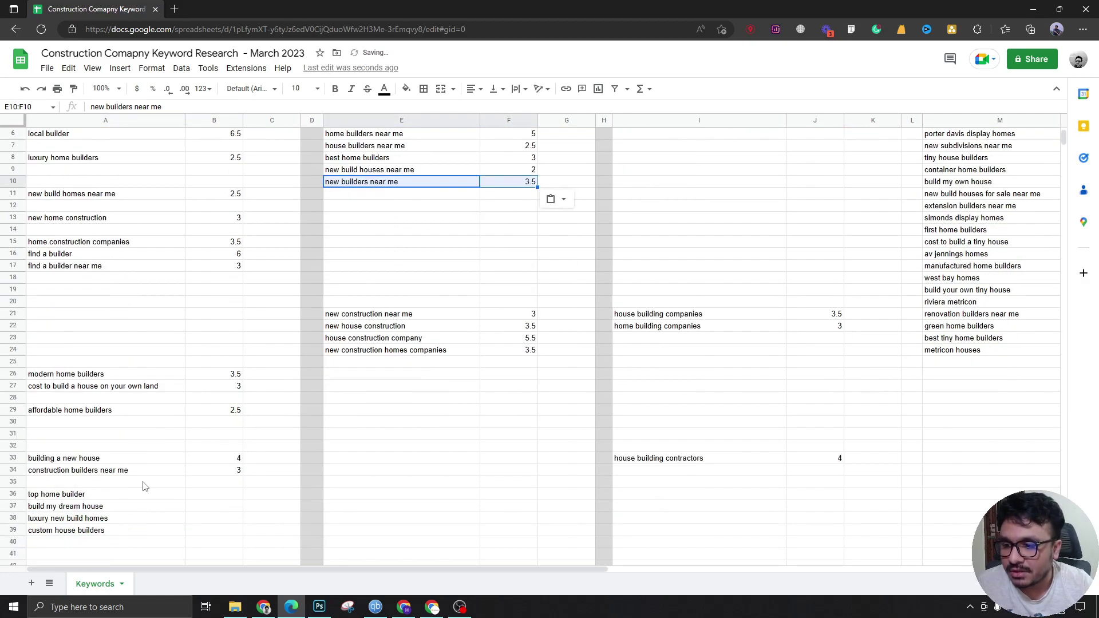
click(83, 519)
key(shift+space)
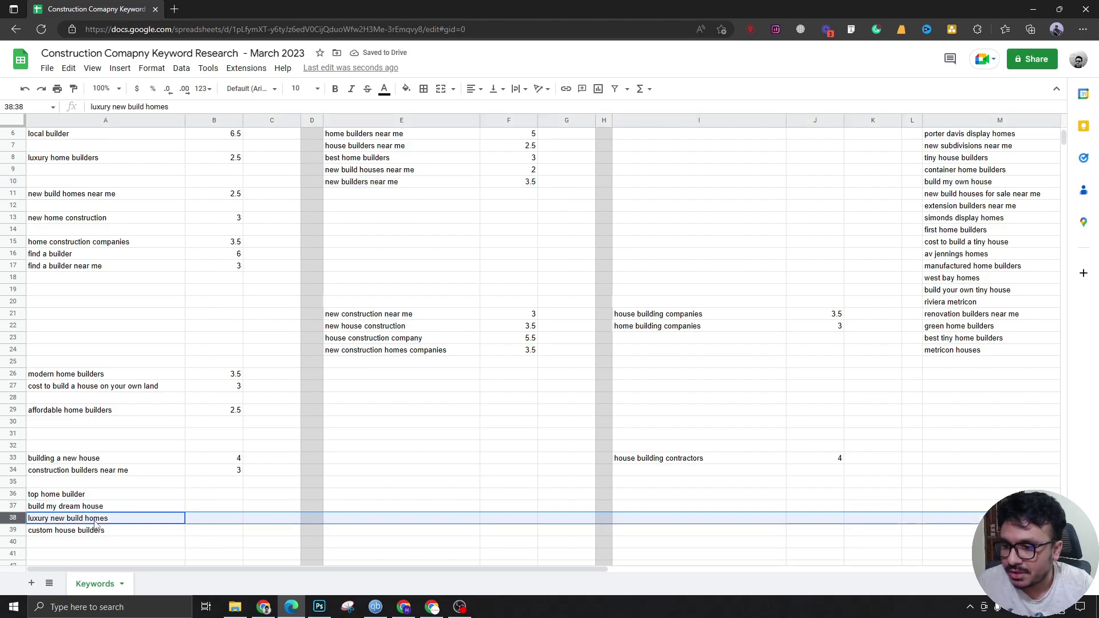
click(205, 519)
text(2.5)
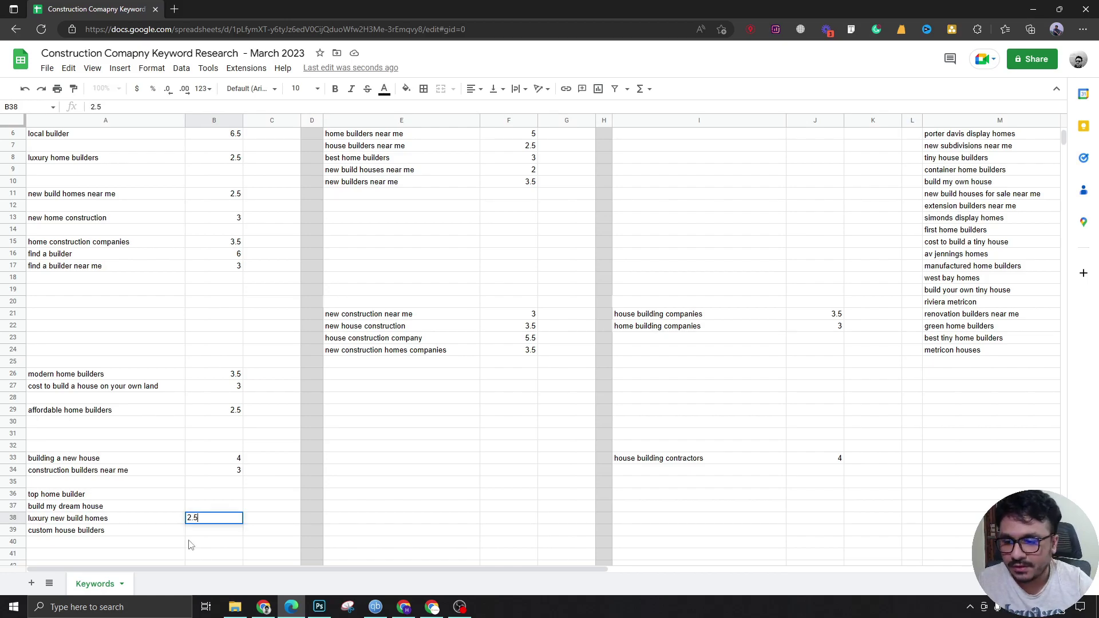
Step: Move luxury new build homes and its Avg. CPC from row 38 to A9:B9, beneath luxury home builders
key(shift+Left)
key(ctrl+x)
click(147, 155)
click(155, 181)
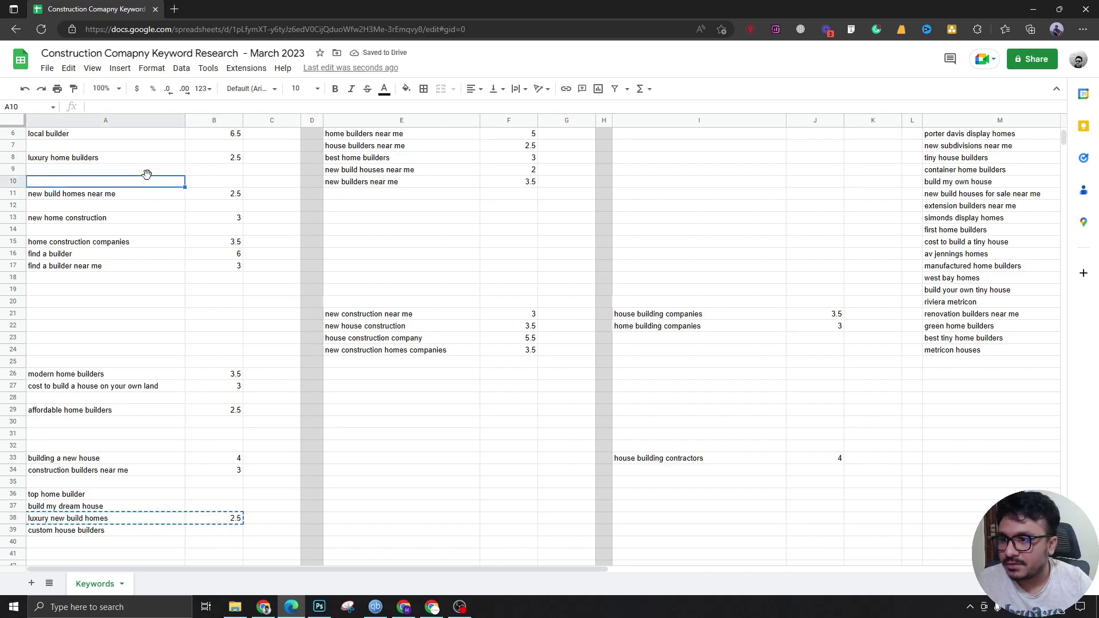
click(156, 171)
key(ctrl+v)
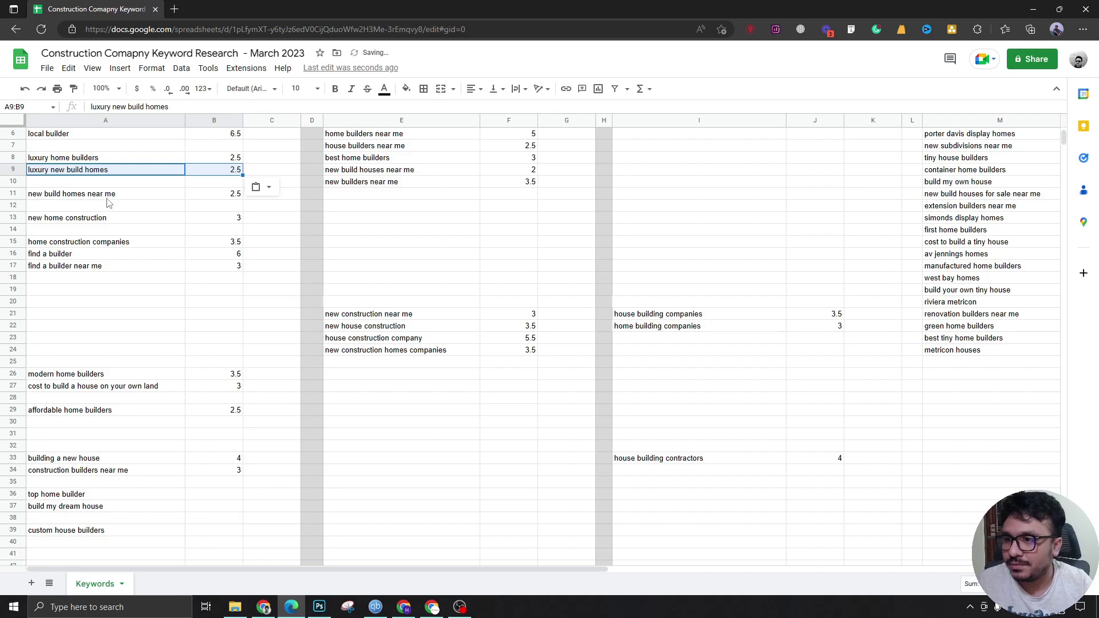
Step: Move new build homes near me and its Avg. CPC from row 11 to E11:F11 in the second keyword group
click(161, 199)
key(shift+Right)
key(ctrl+x)
scroll(343, 286, up, 2)
click(346, 256)
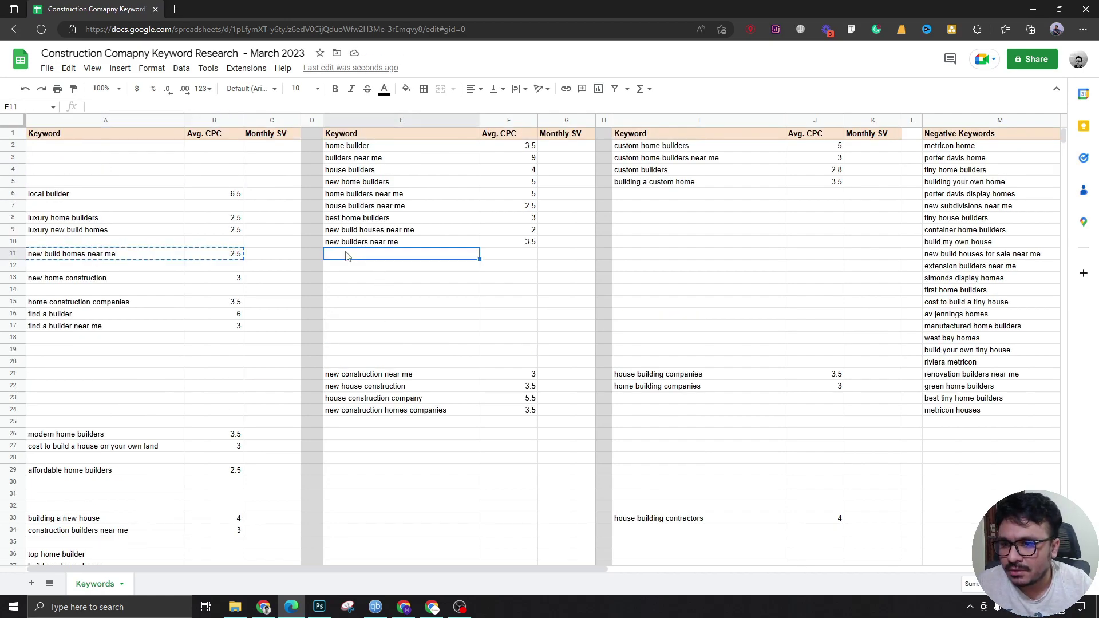
key(ctrl+v)
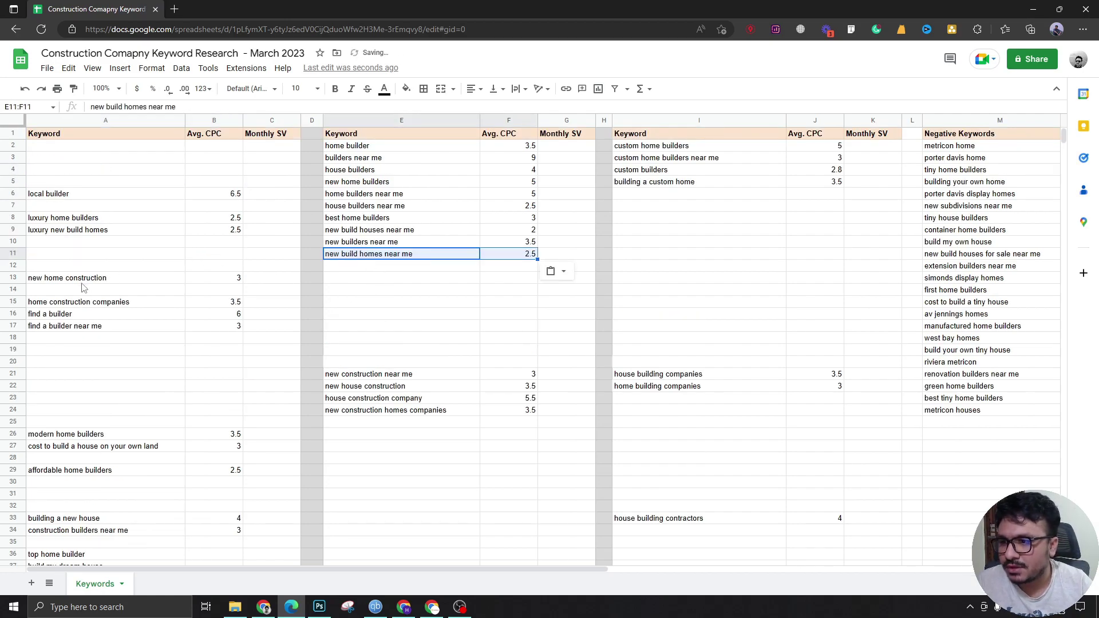
Step: Move new home construction and its Avg. CPC from row 13 to E25:F25, beneath new construction homes companies
drag(80, 279, 211, 279)
key(ctrl+x)
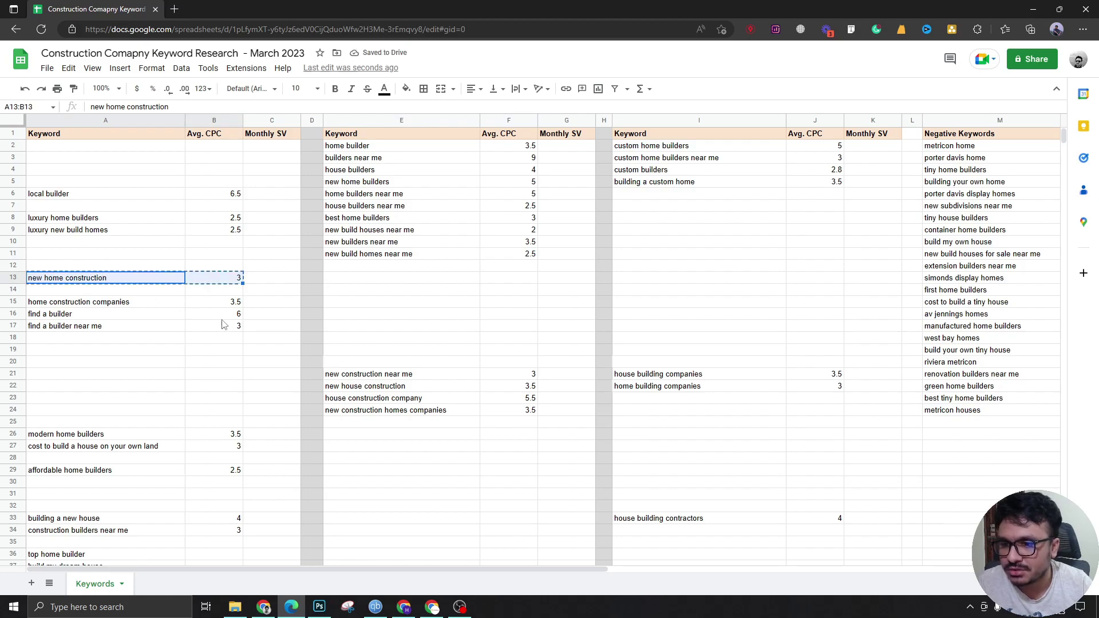
click(337, 423)
key(ctrl+v)
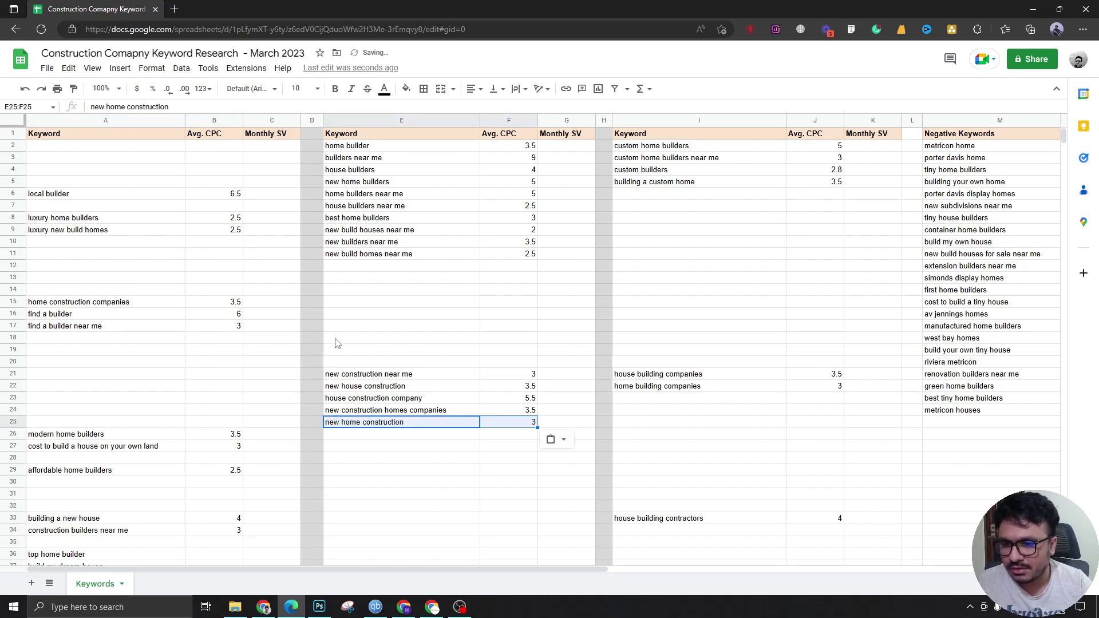
Step: Copy custom house builders from A39 to I6 in the custom builders group, with 3 as its Avg. CPC
click(50, 440)
click(62, 458)
click(65, 449)
click(68, 471)
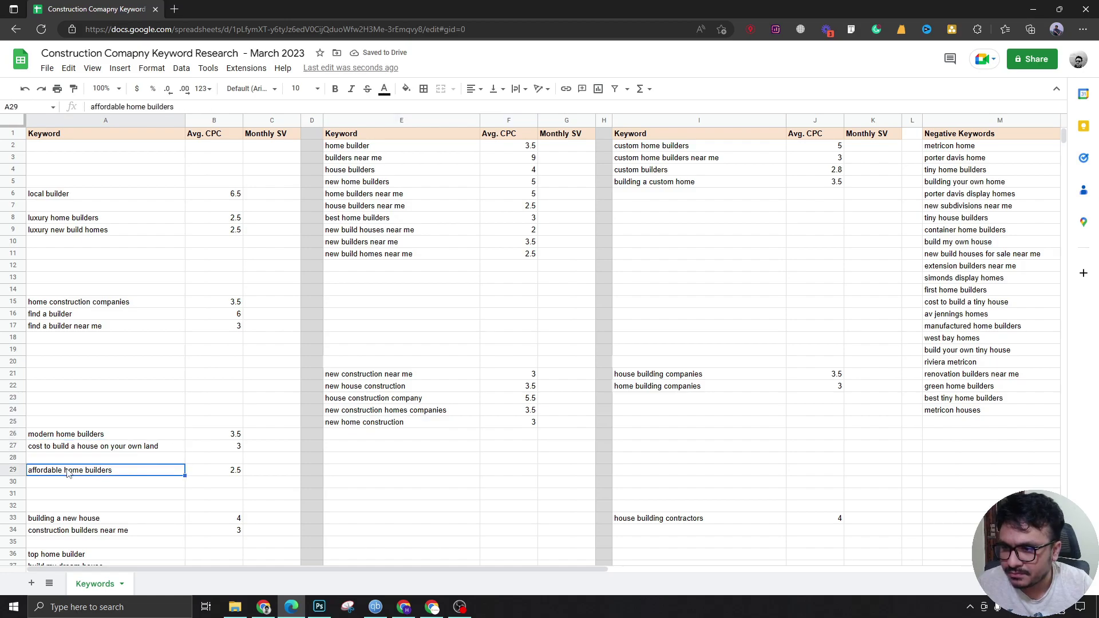
scroll(67, 474, down, 1)
scroll(66, 475, down, 2)
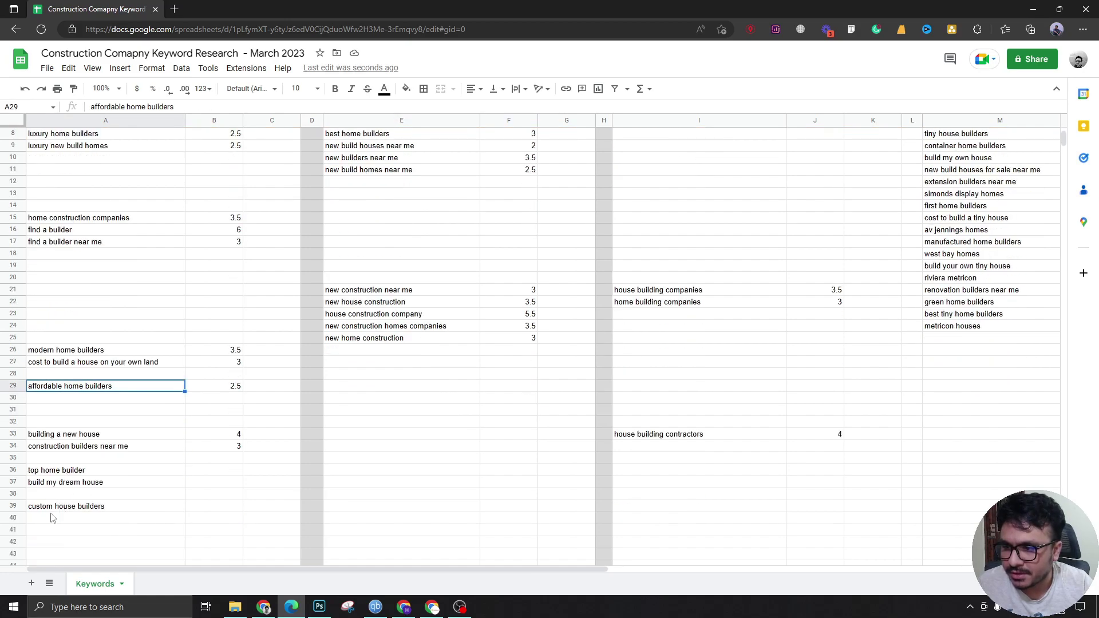
click(55, 508)
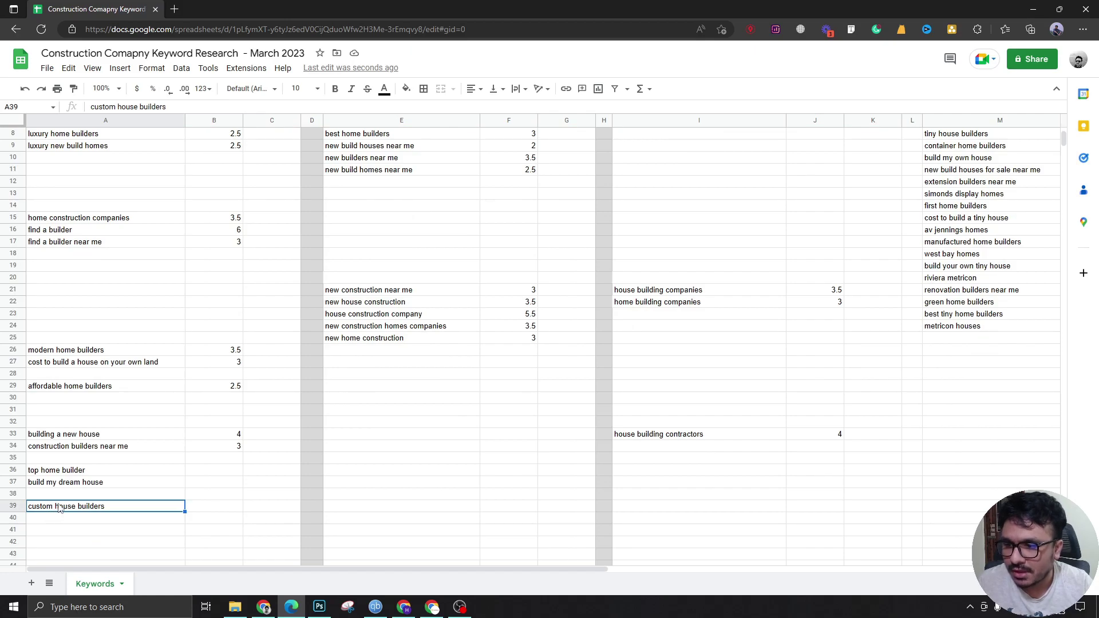
drag(56, 508, 231, 510)
scroll(604, 348, up, 3)
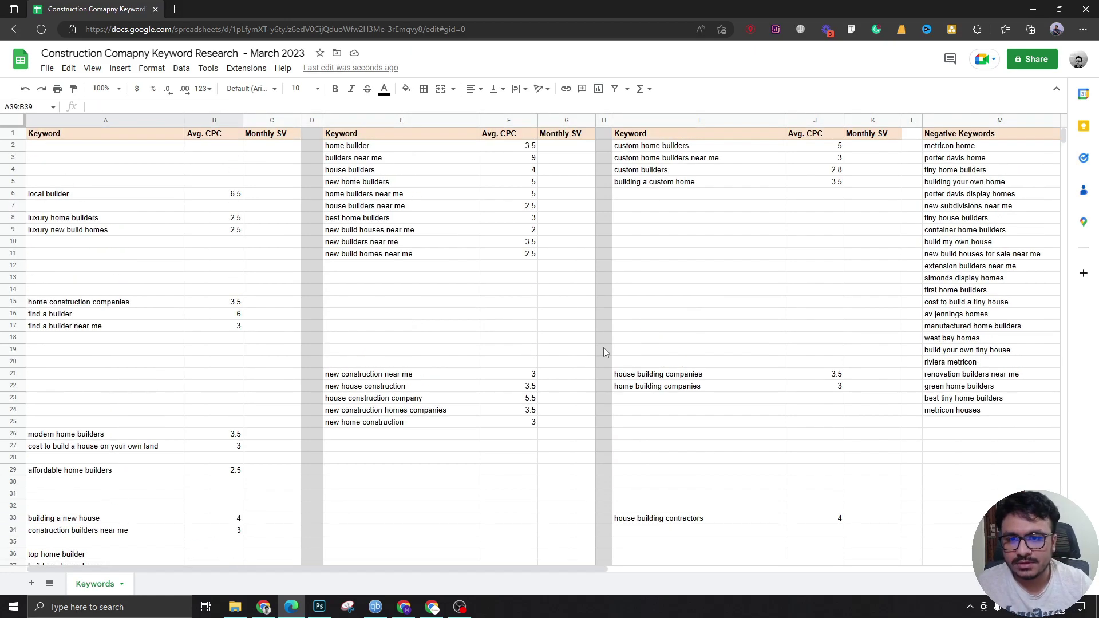
click(681, 196)
key(ctrl+v)
click(765, 210)
key(Up)
key(Up)
key(Up)
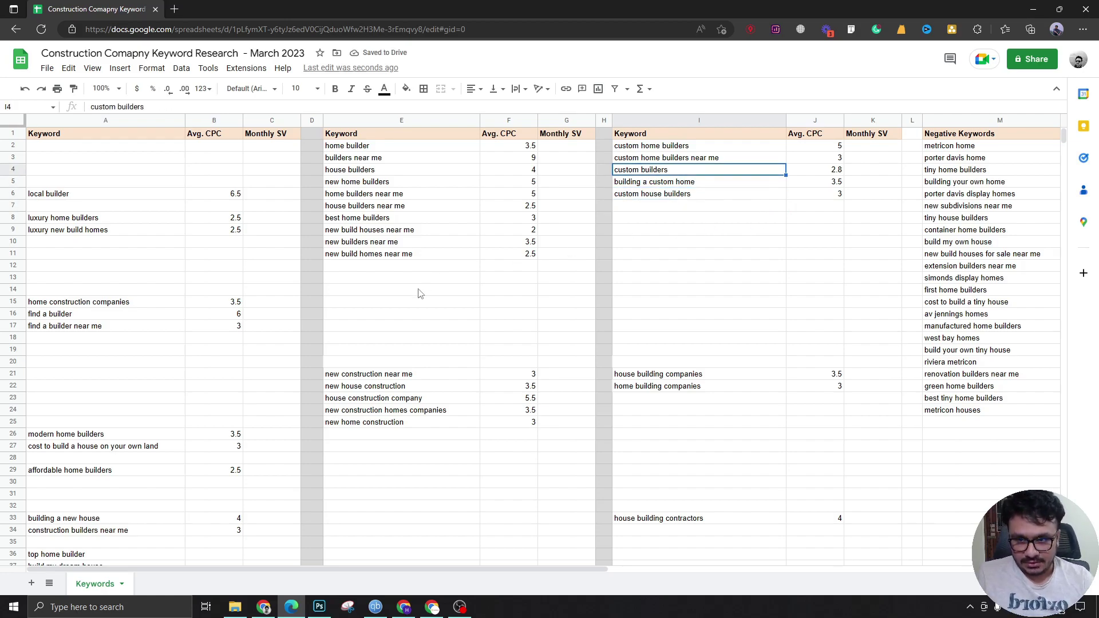
Step: Move home construction companies and its Avg. CPC from row 15 to E26:F26 in the construction keyword group
scroll(115, 359, down, 2)
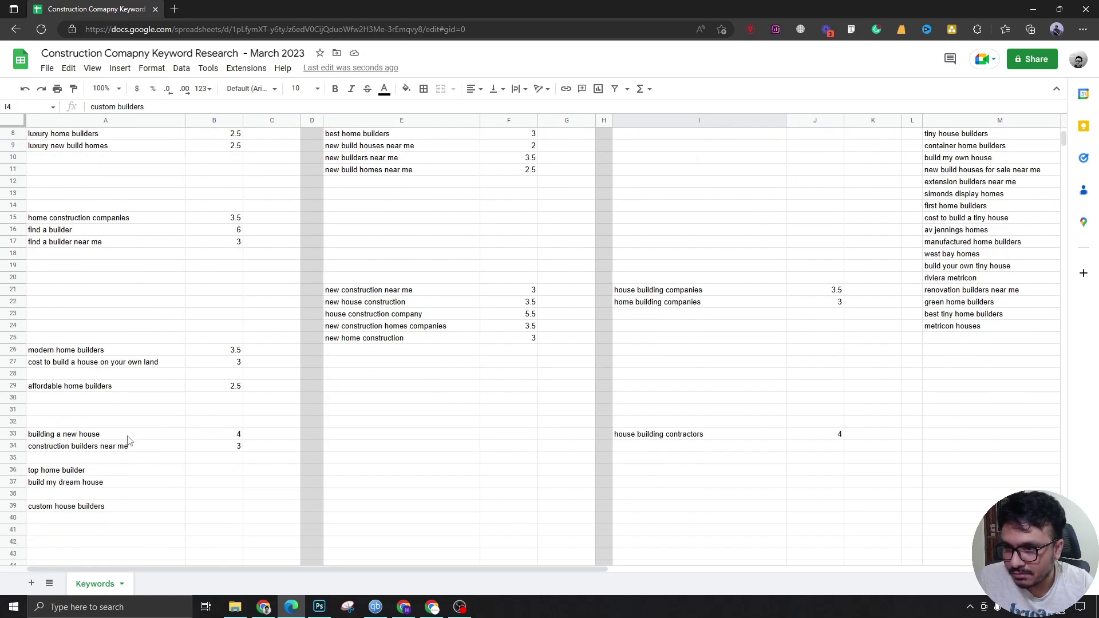
scroll(143, 424, up, 2)
click(76, 304)
drag(76, 307, 191, 310)
key(ctrl+c)
click(359, 435)
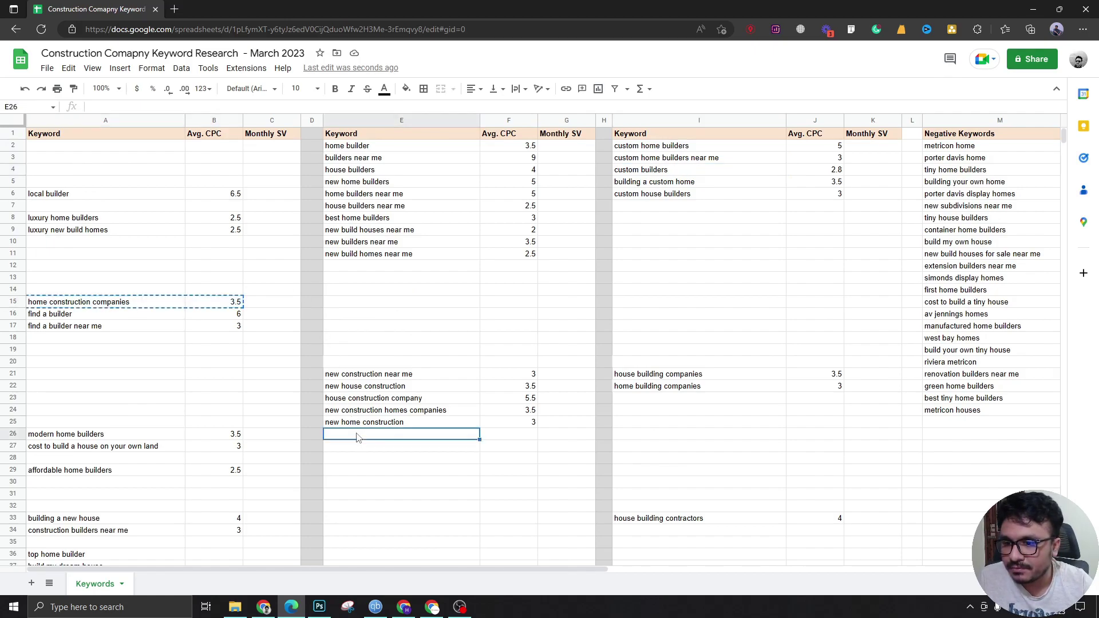
key(ctrl+v)
drag(85, 329, 232, 329)
key(ctrl+c)
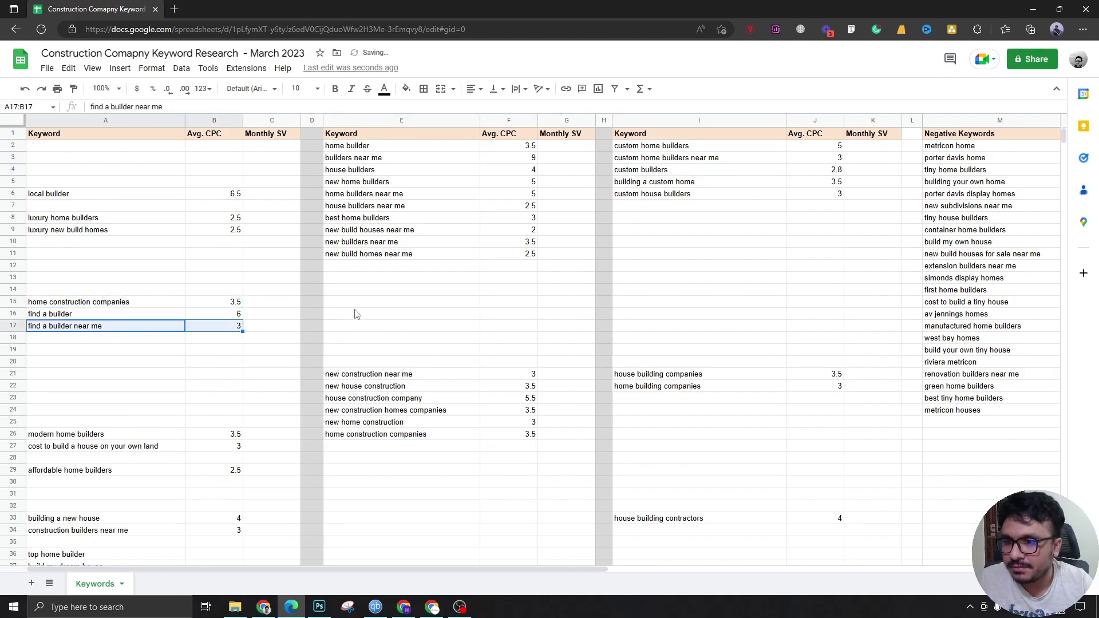
click(64, 315)
click(92, 303)
key(shift+Right)
key(Escape)
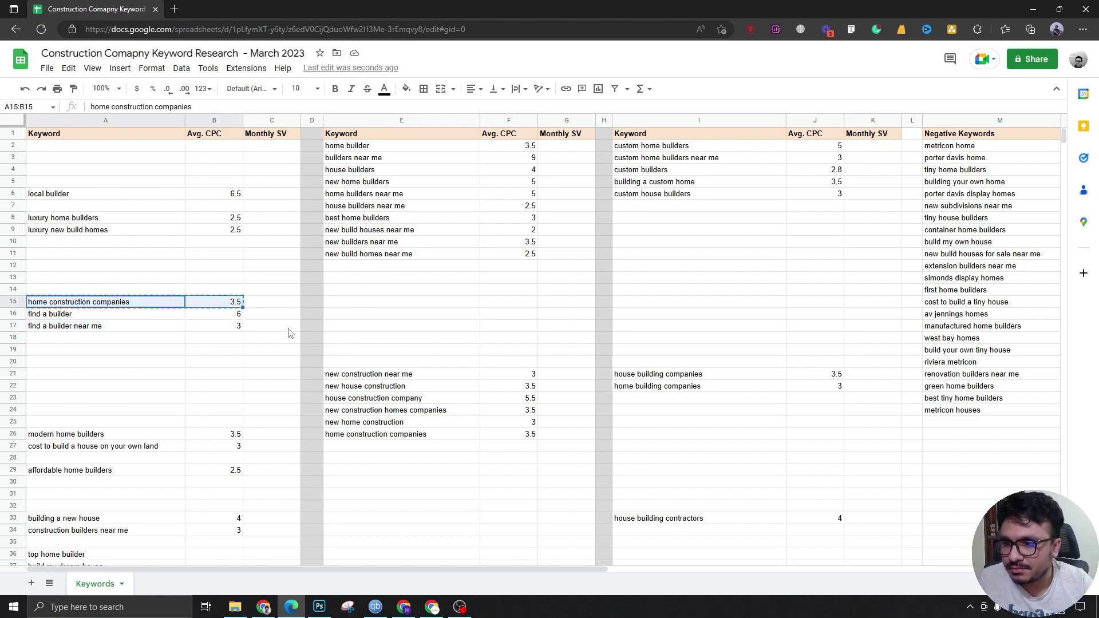
key(Delete)
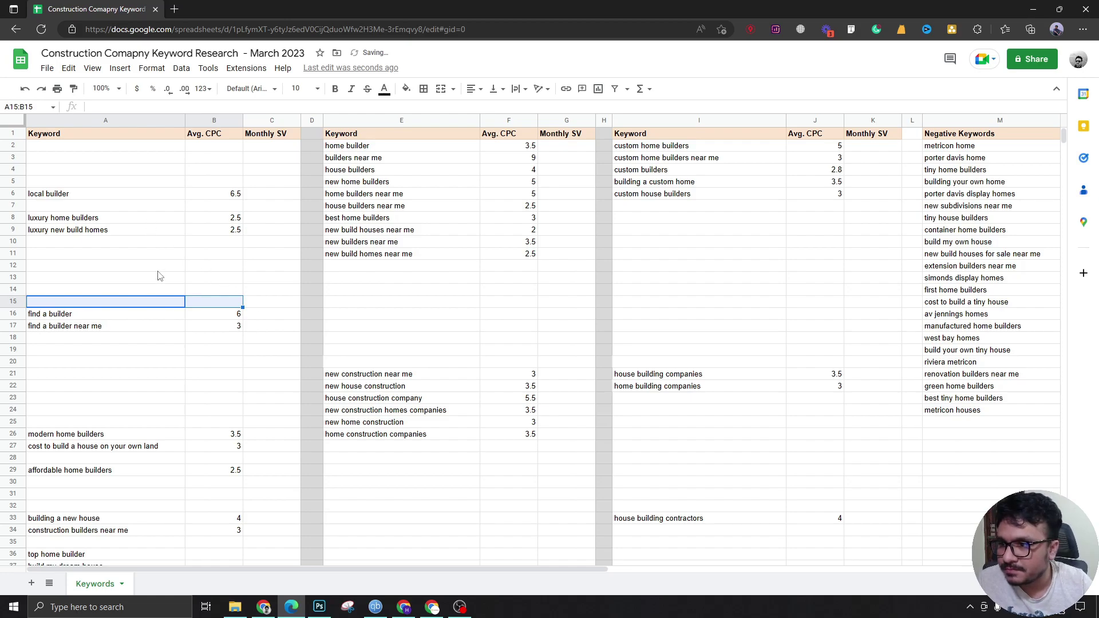
Step: Move building a new house and its Avg. CPC from row 33 to E12:F12, beneath new build homes near me
click(91, 196)
click(87, 436)
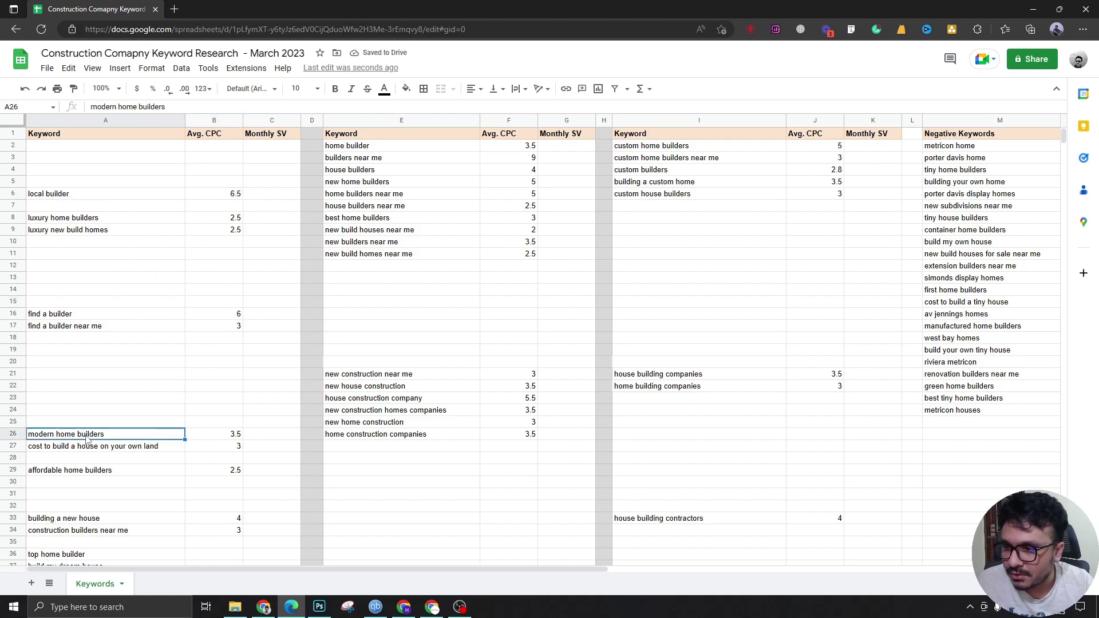
click(86, 469)
scroll(86, 503, down, 3)
click(60, 436)
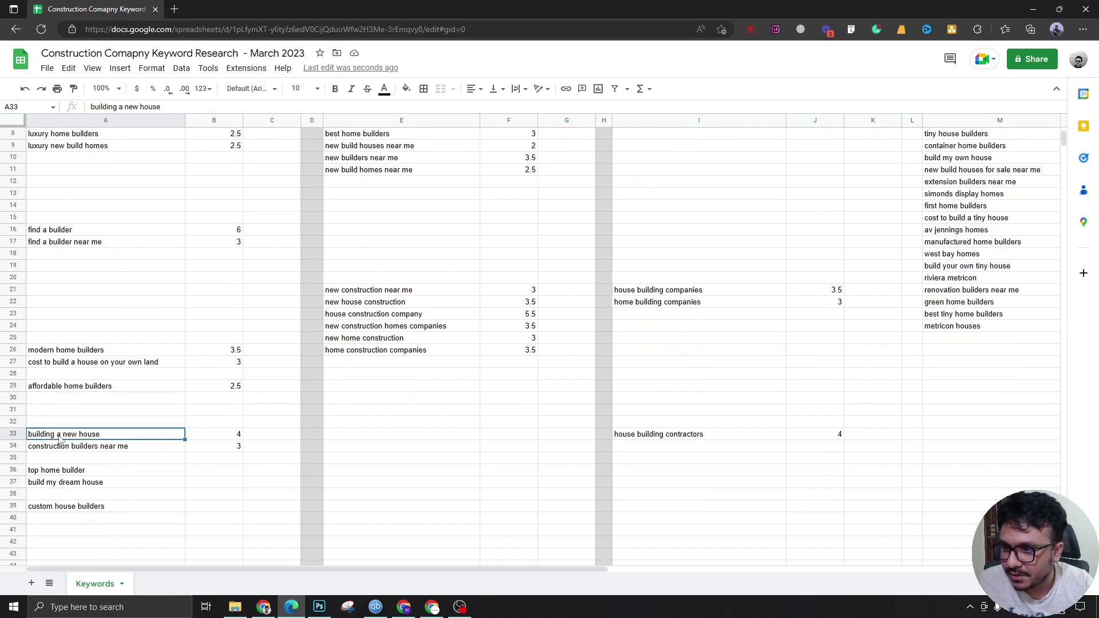
shift+click(229, 434)
key(ctrl+c)
scroll(680, 216, up, 3)
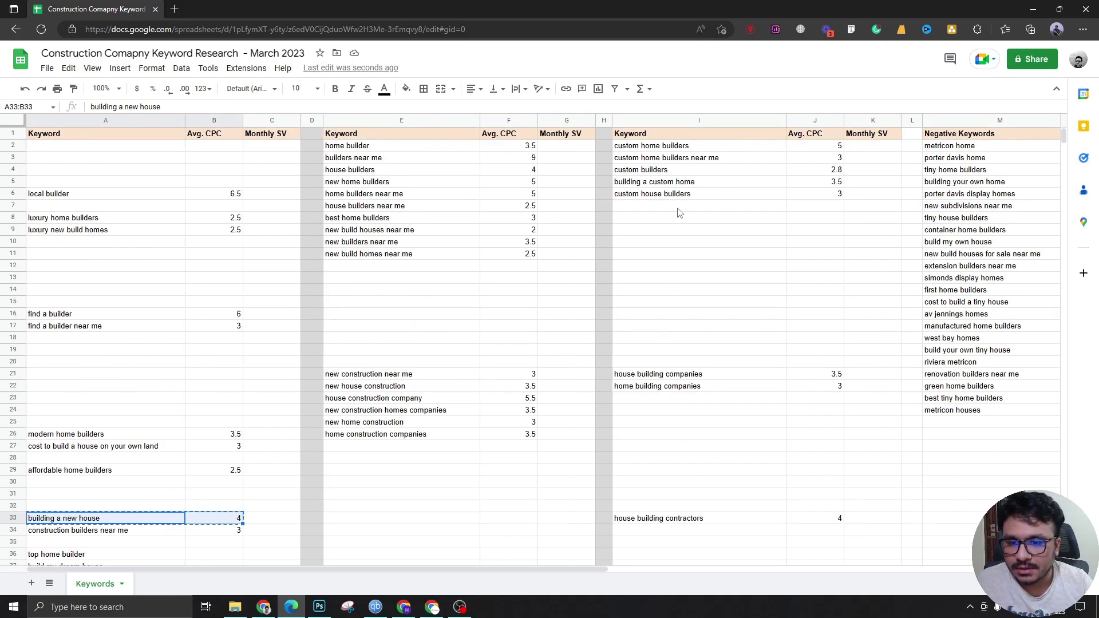
click(355, 270)
key(ctrl+v)
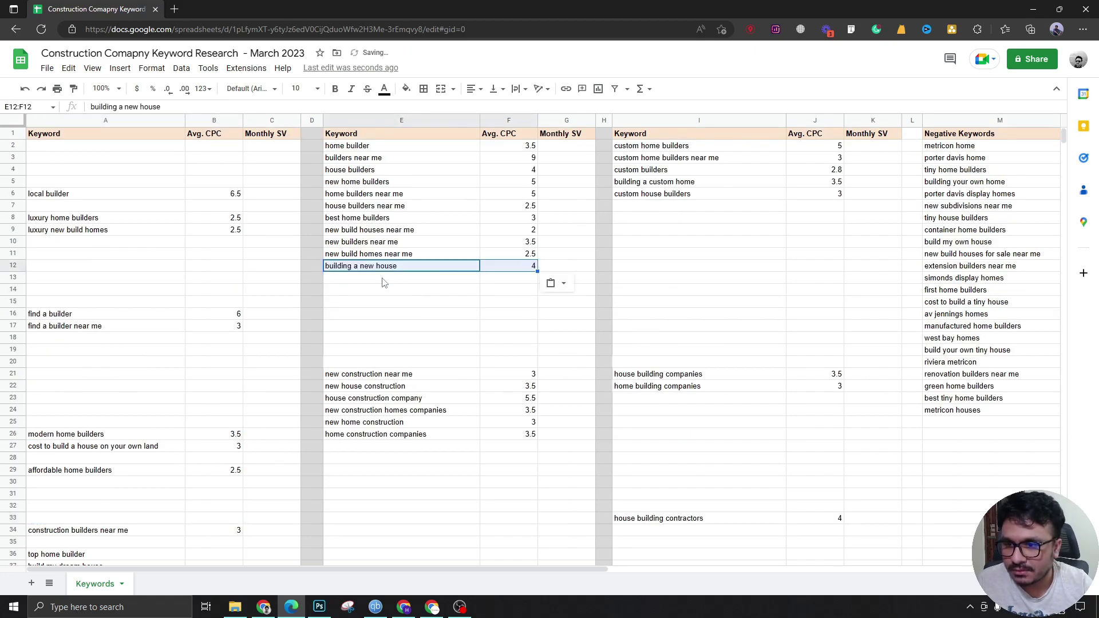
Step: Review the ungrouped keywords remaining in column A against the themed groups in the other columns
scroll(125, 529, down, 1)
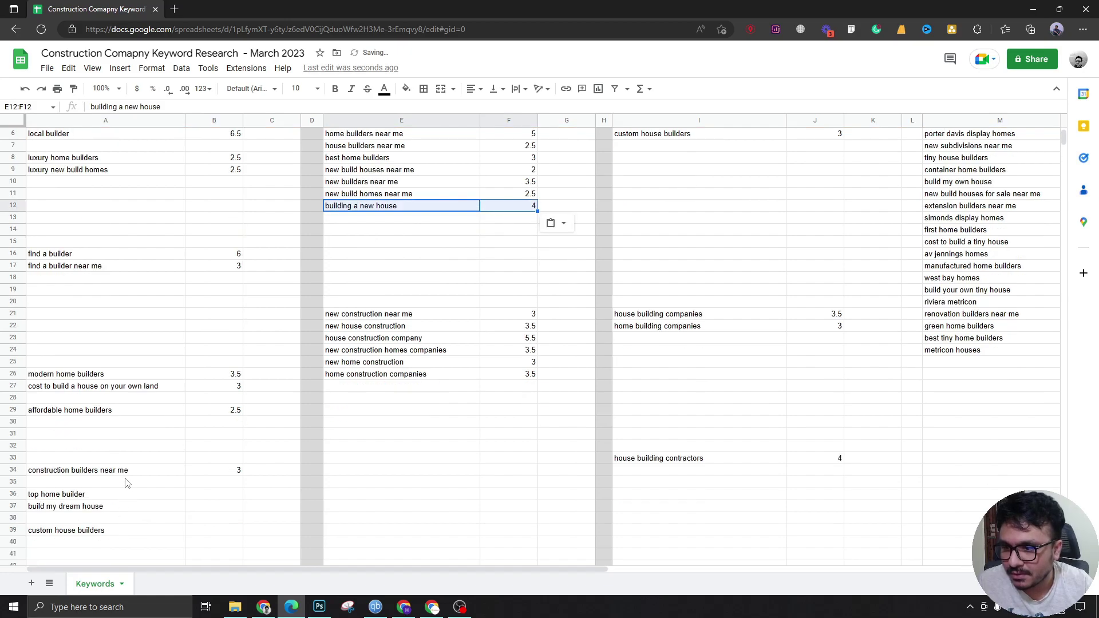
scroll(516, 281, up, 1)
click(554, 277)
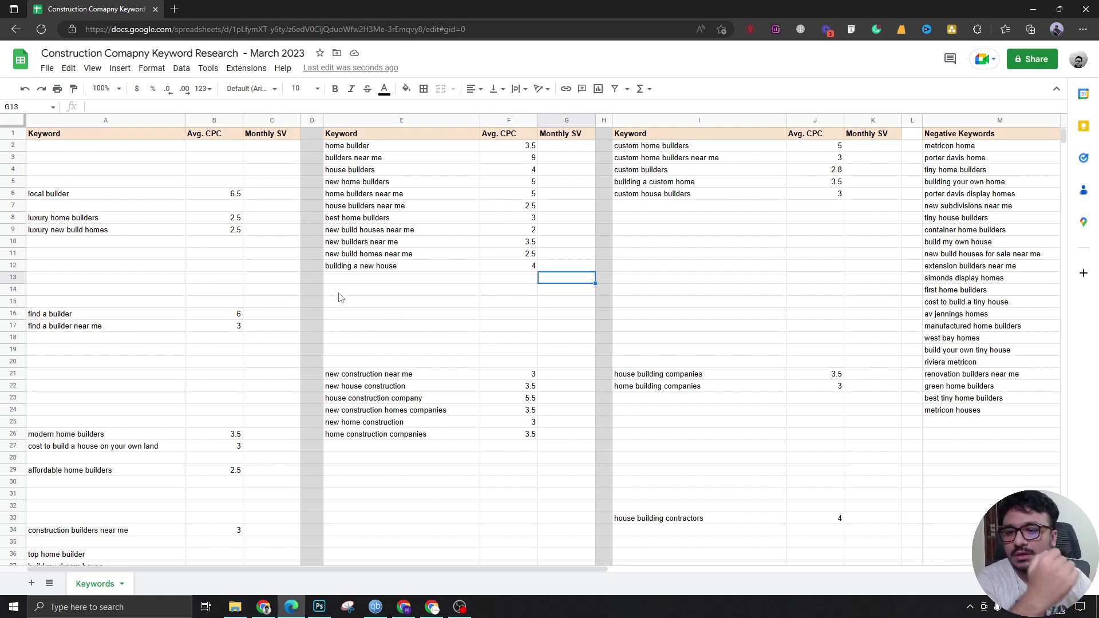
scroll(271, 388, down, 3)
scroll(271, 388, up, 3)
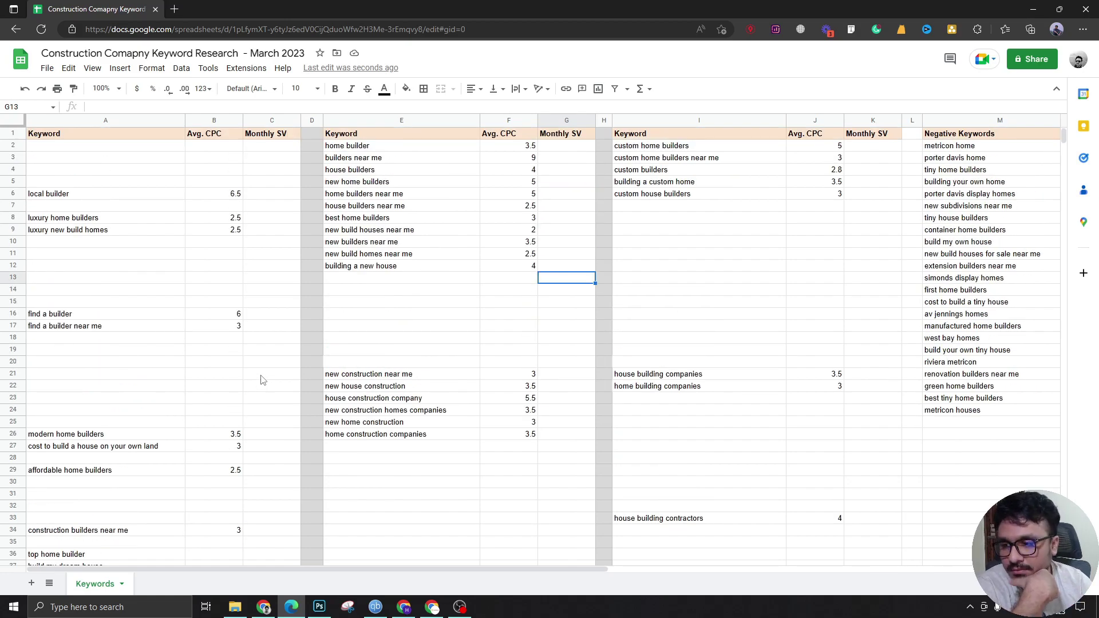
scroll(208, 417, down, 3)
scroll(209, 420, up, 1)
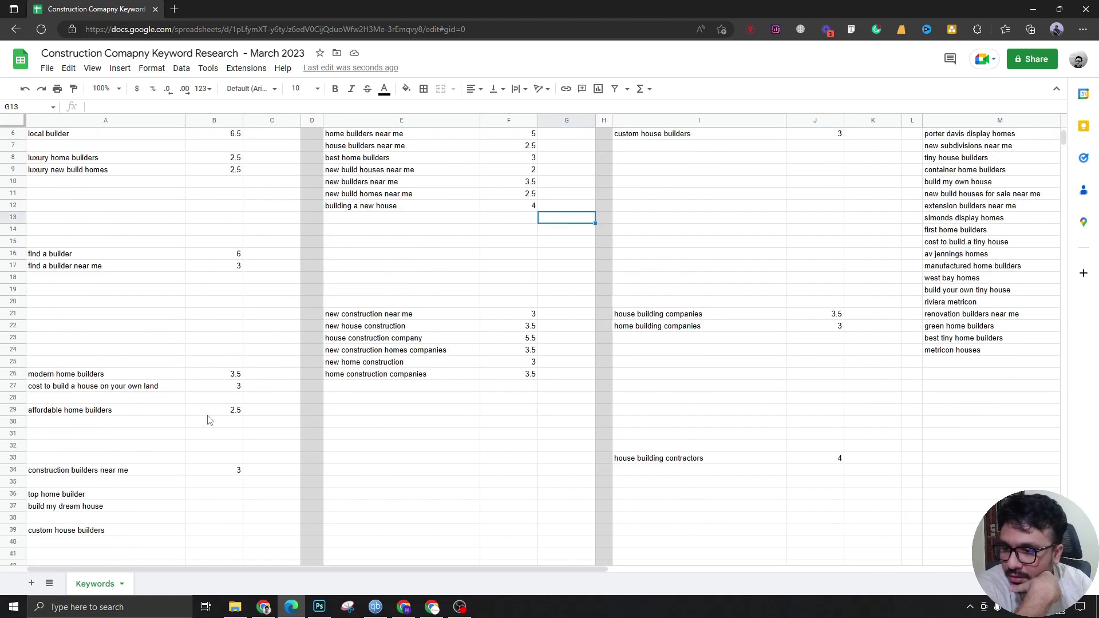
scroll(209, 420, up, 3)
scroll(209, 419, down, 2)
scroll(208, 421, up, 2)
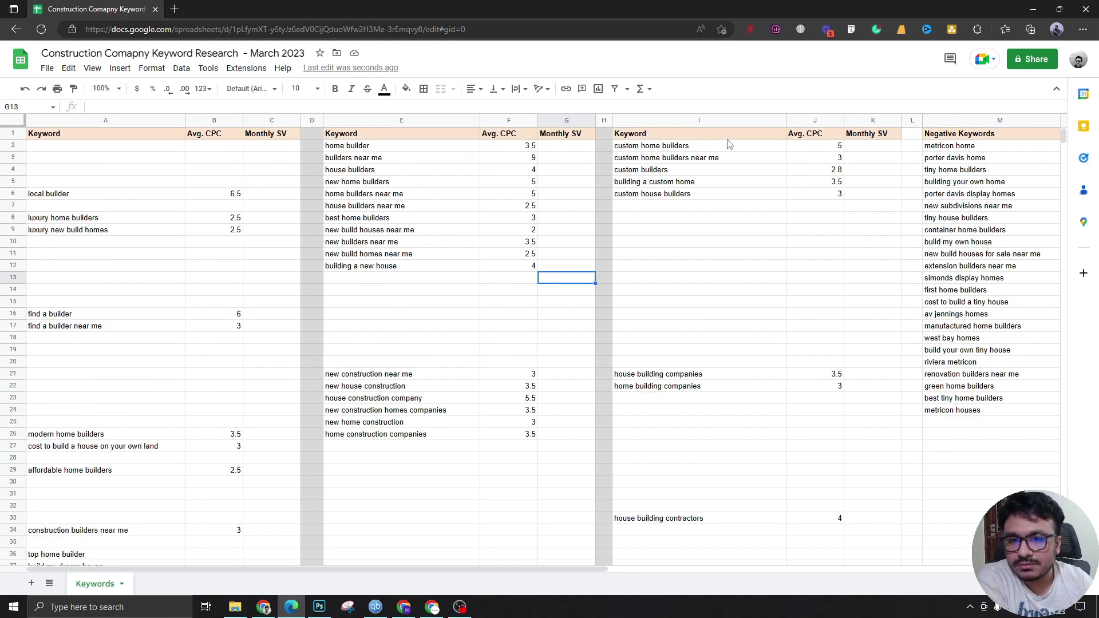
drag(92, 218, 92, 241)
click(92, 338)
drag(92, 337, 92, 277)
scroll(95, 452, down, 3)
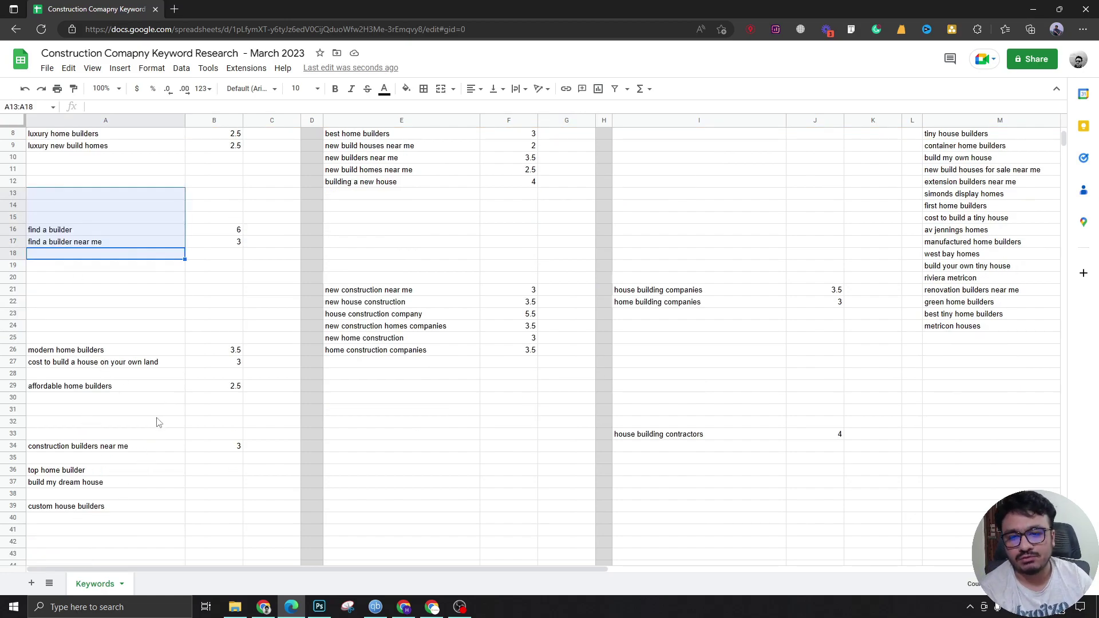
scroll(229, 349, up, 3)
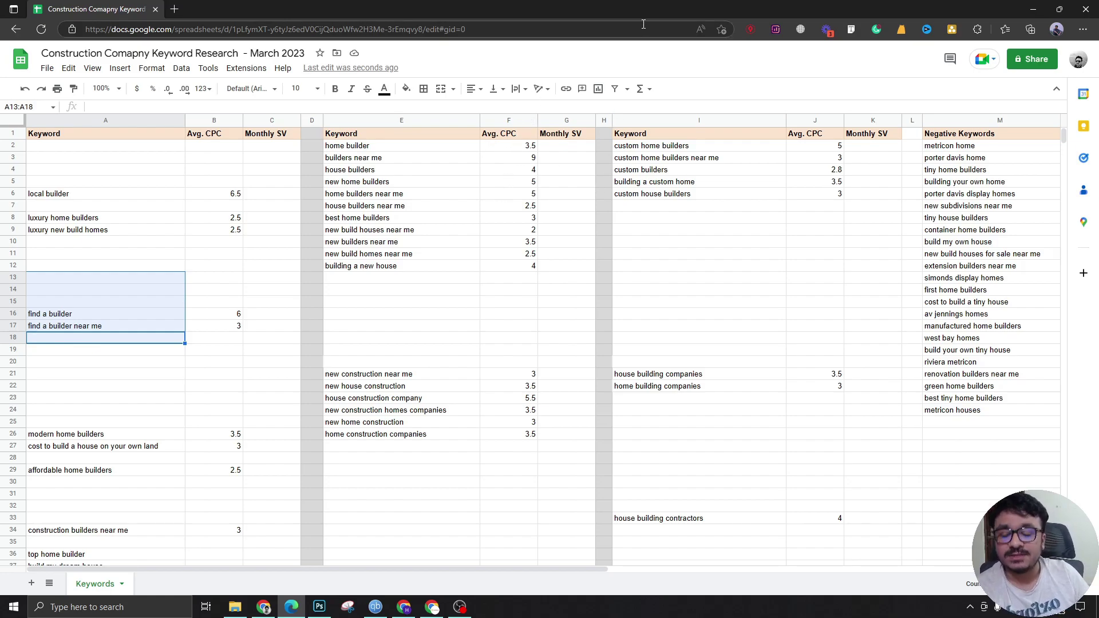
Step: Set the Avg. CPC of builders near me in F3 to 7
click(529, 147)
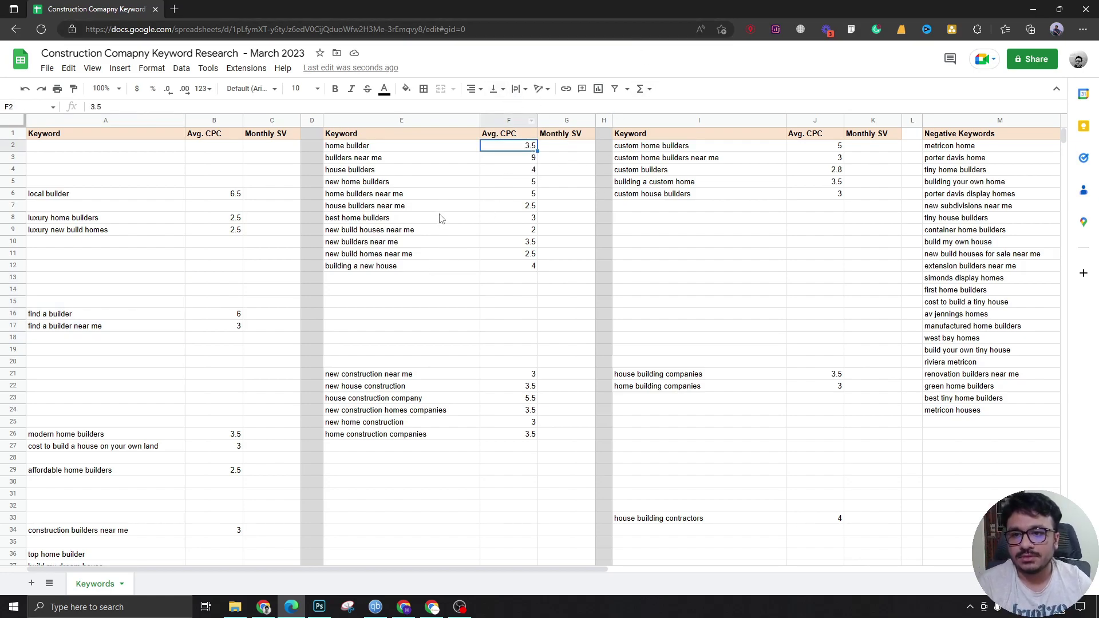
key(Down)
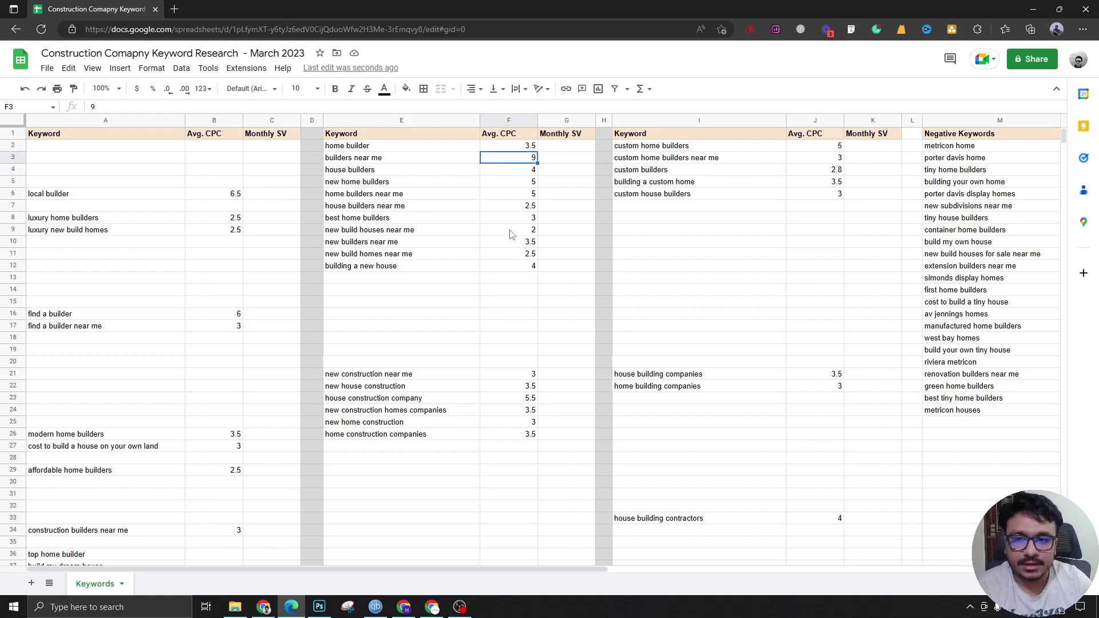
drag(452, 302, 329, 140)
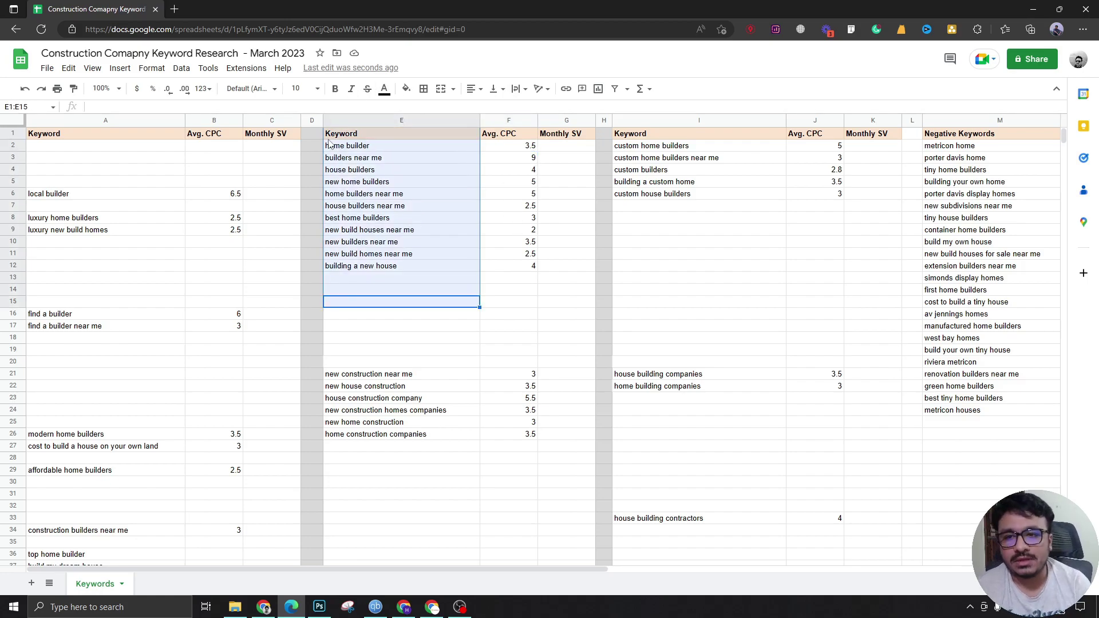
click(532, 289)
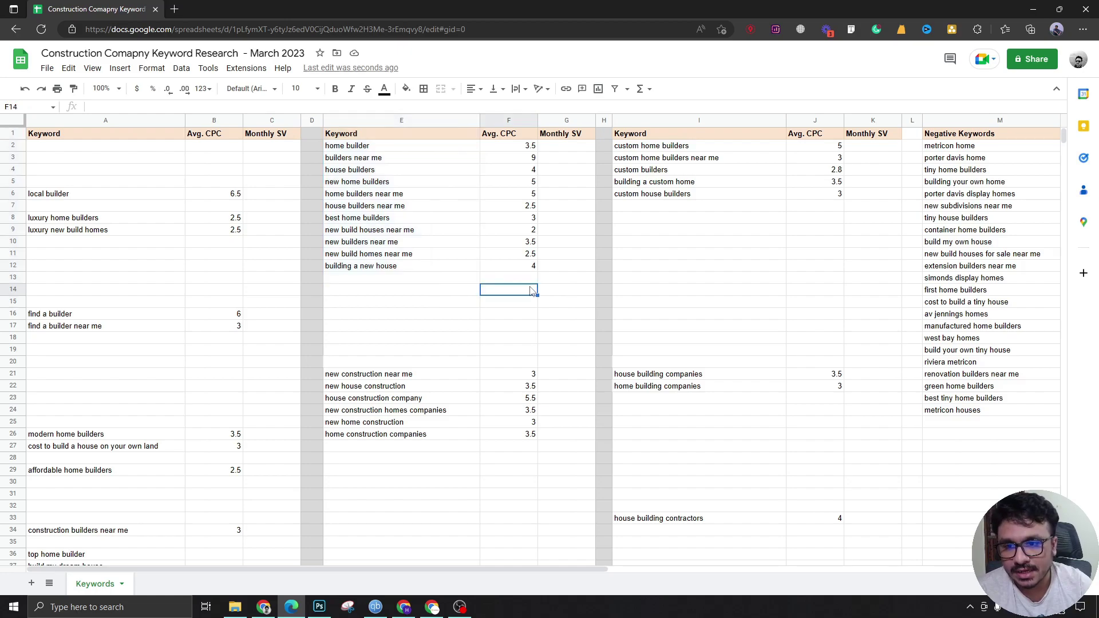
click(532, 158)
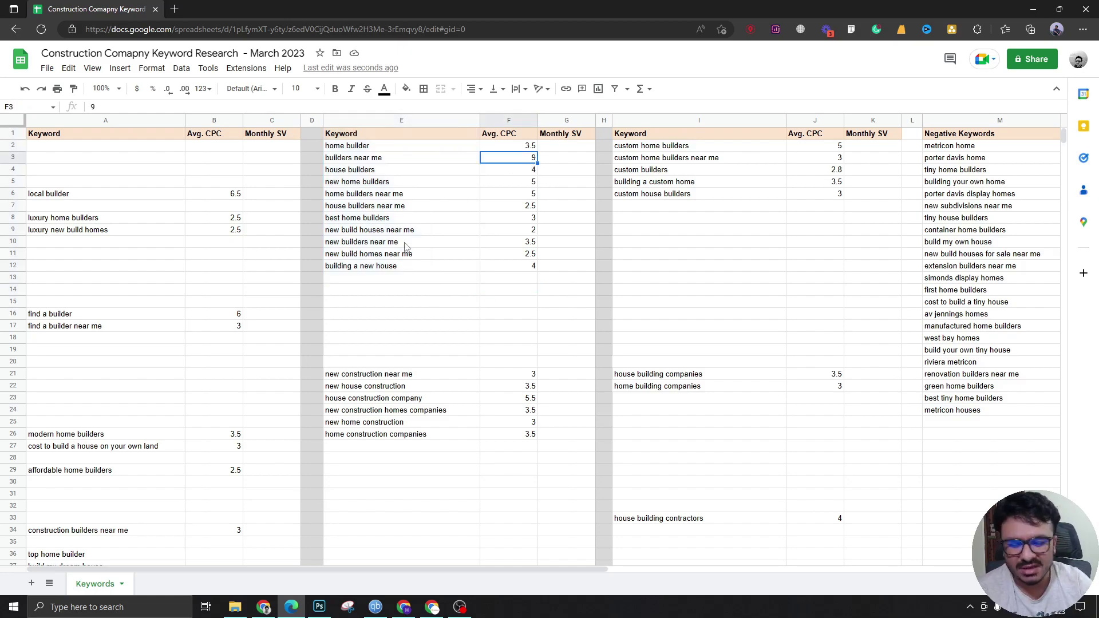
text(7)
key(Return)
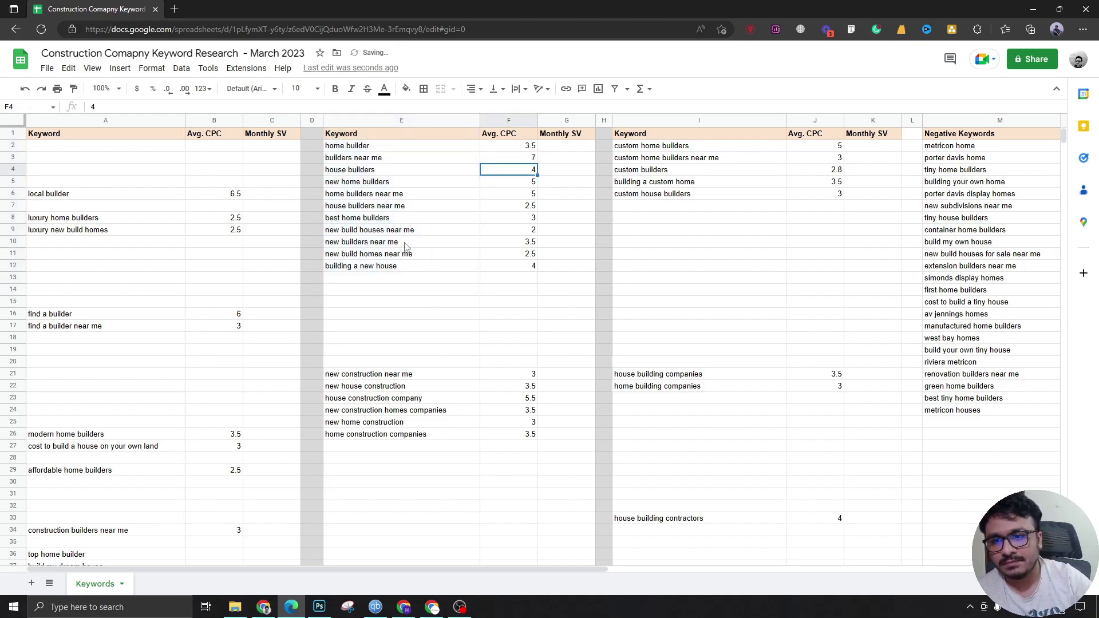
Step: Examine the home builder keyword group in columns E and F, comparing builders near me with the other keywords
key(Left)
key(Down)
key(Down)
drag(489, 298, 420, 142)
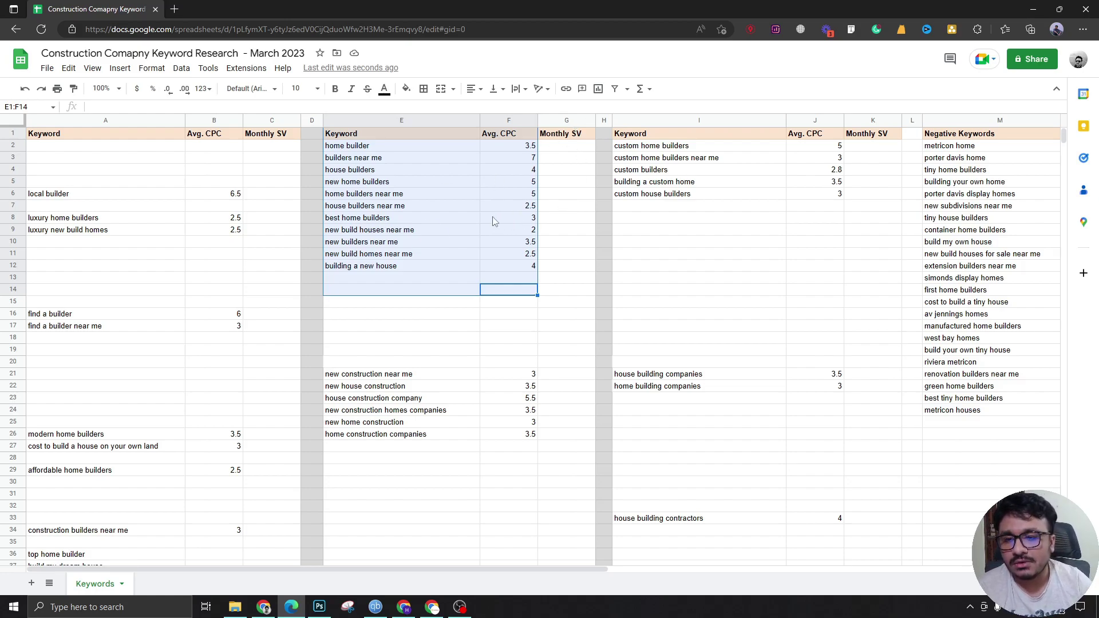
click(449, 167)
click(447, 162)
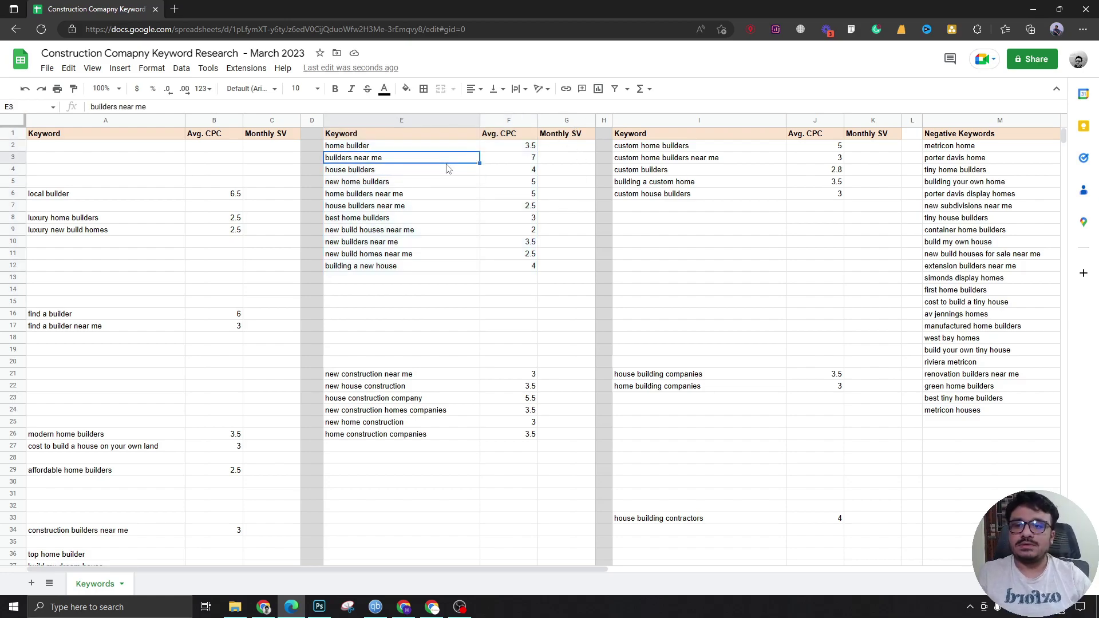
key(shift+Right)
key(shift+Right)
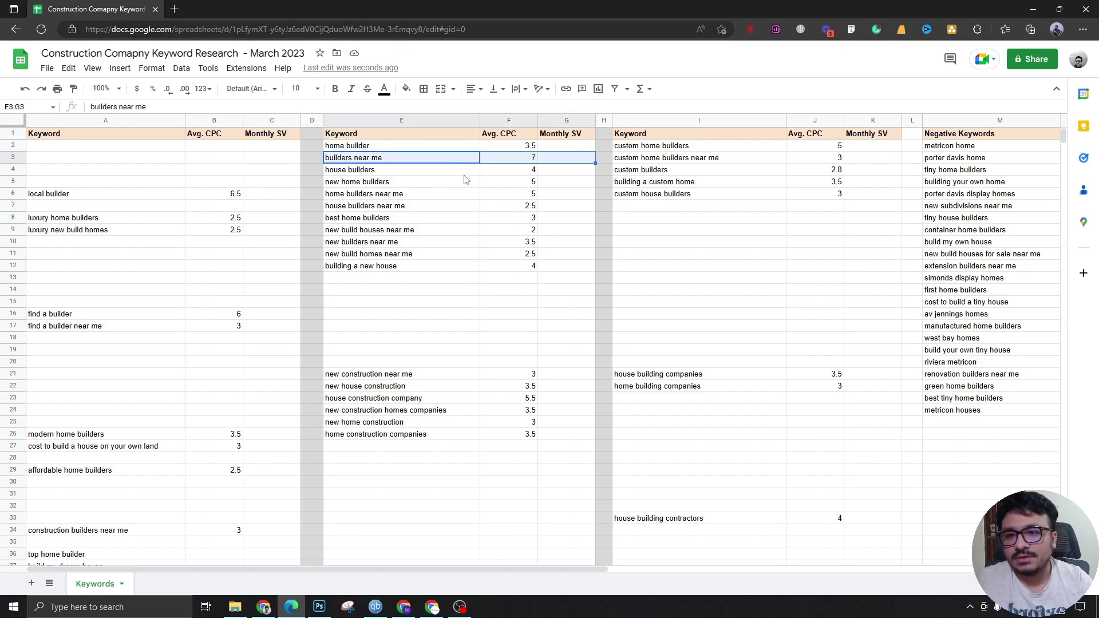
click(521, 161)
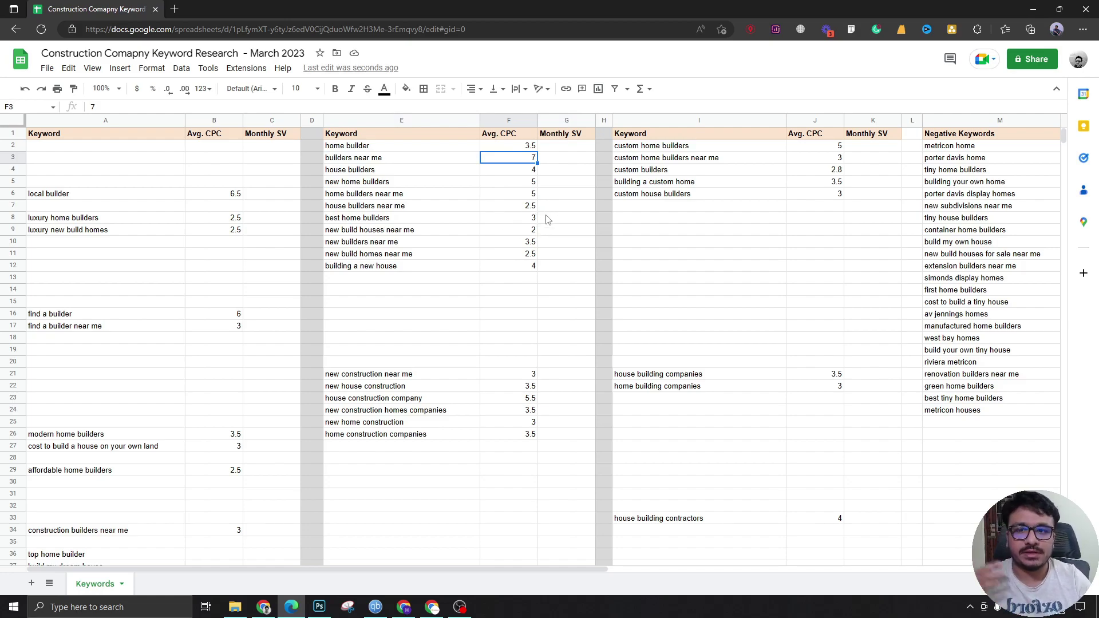
Step: Move builders near me and its Avg. CPC from row 3 to E29:G29, below the construction keyword group
click(395, 159)
key(shift+Right)
key(shift+Right)
key(ctrl+c)
scroll(395, 361, down, 3)
click(396, 351)
key(ctrl+v)
scroll(416, 416, up, 1)
scroll(416, 416, up, 3)
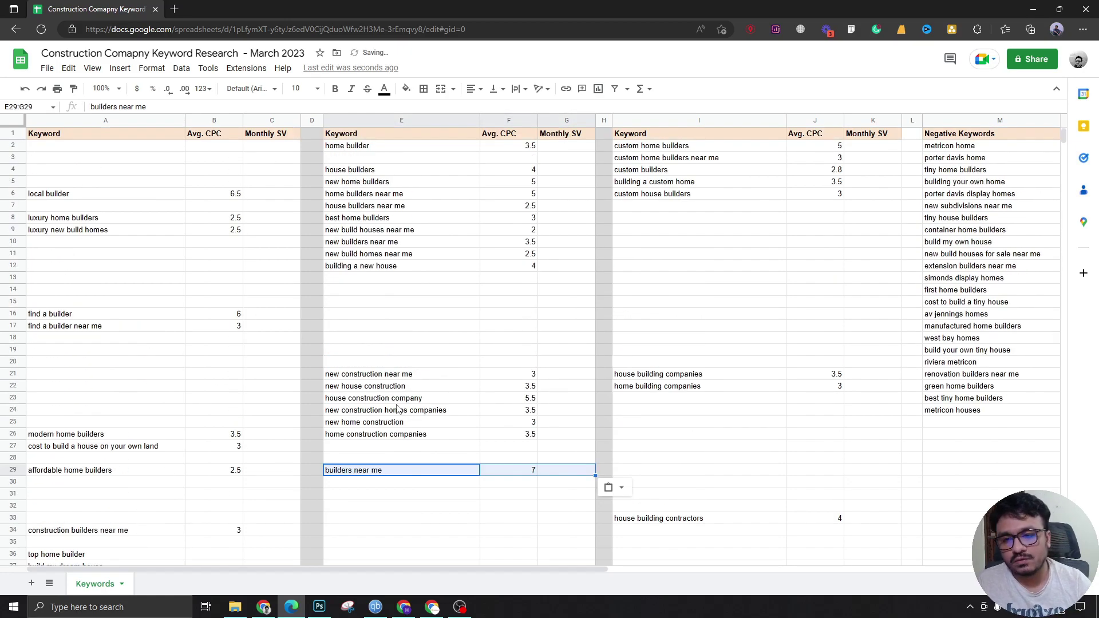
click(414, 483)
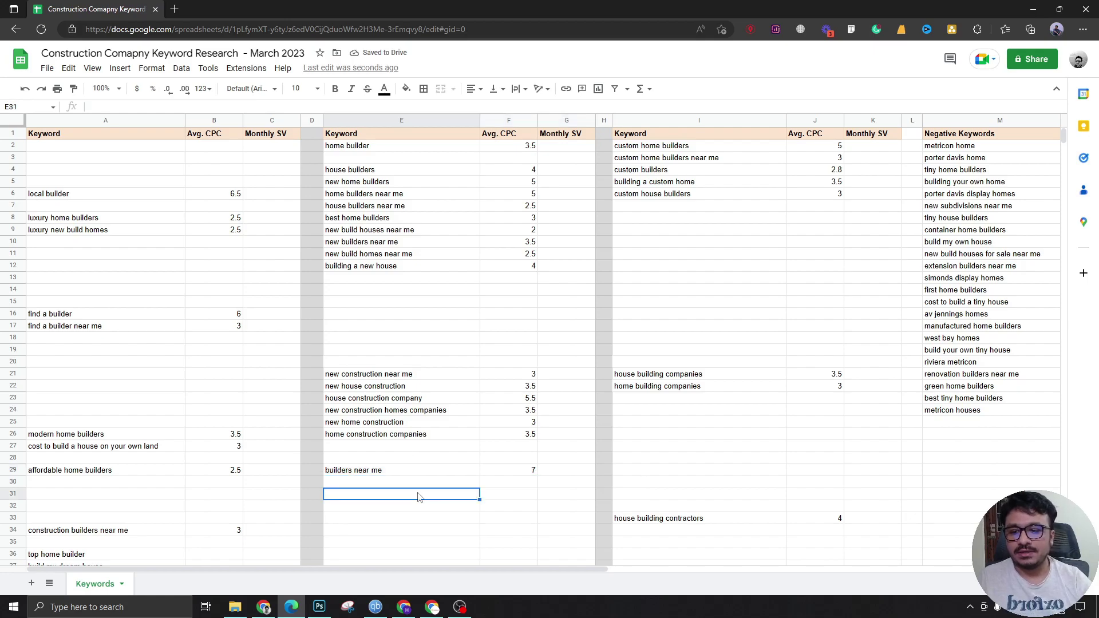
Step: Enter the label SKAG in E30 below builders near me and clear it again
text(SKAG)
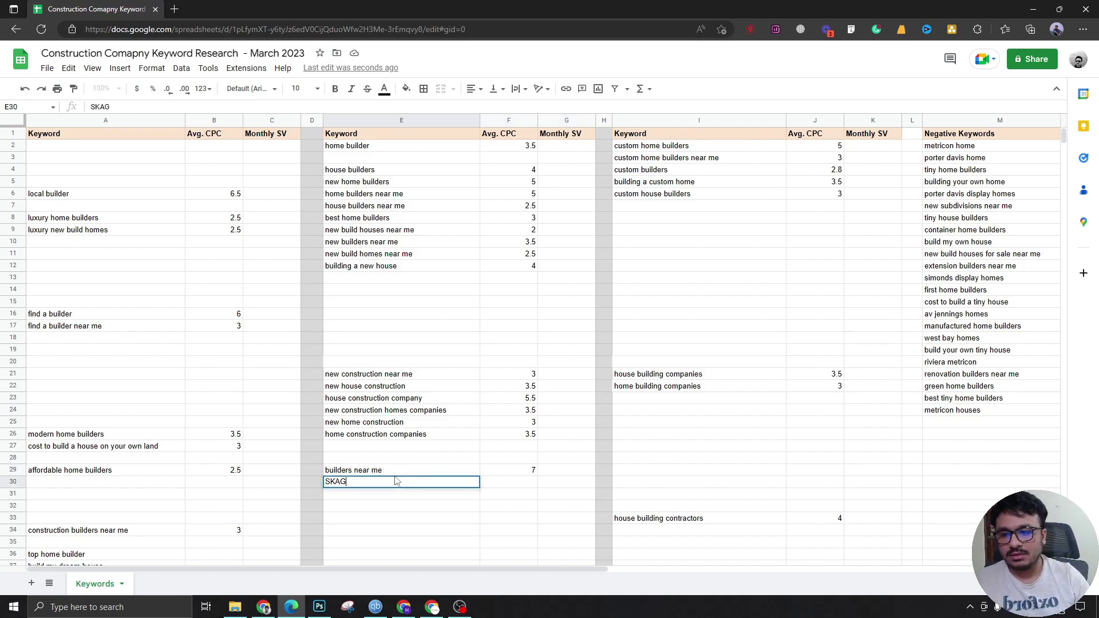
key(Return)
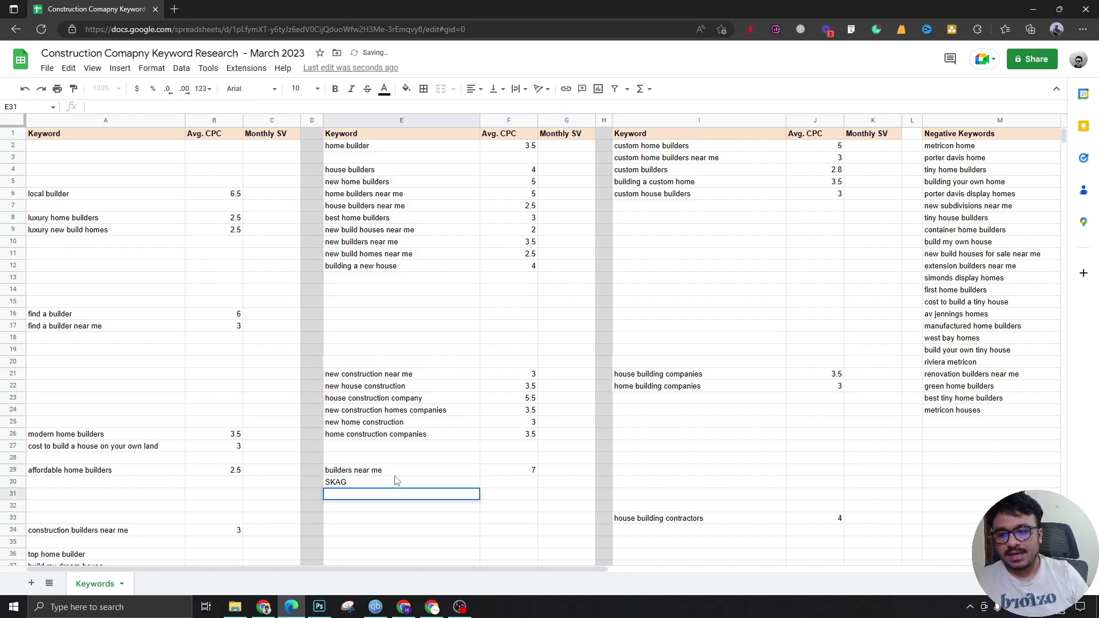
click(395, 481)
key(Delete)
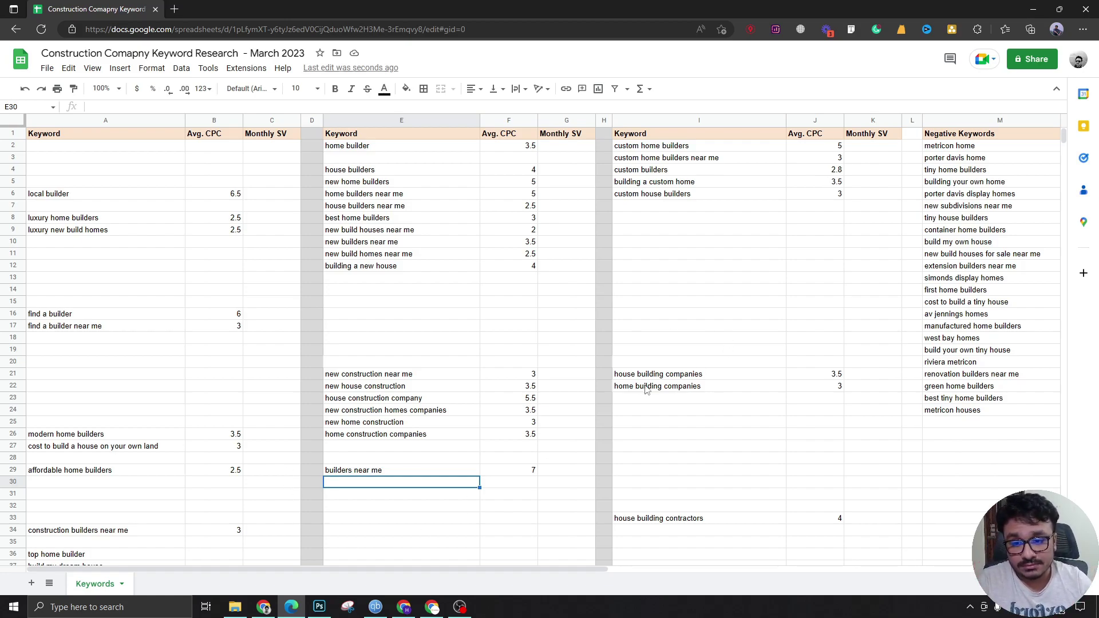
click(376, 473)
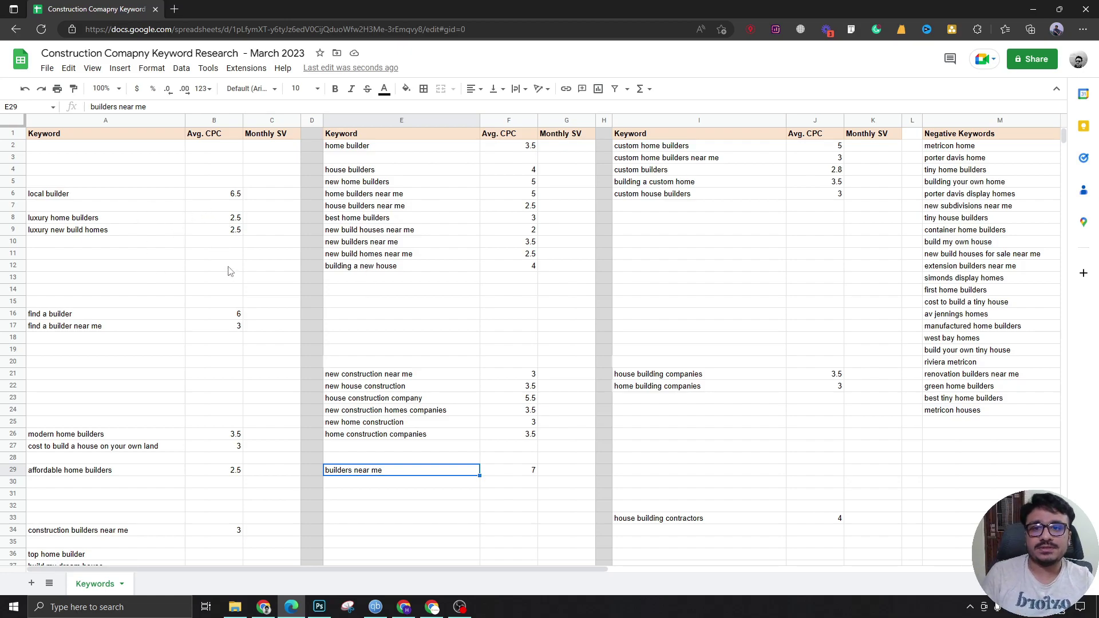
scroll(363, 369, down, 2)
scroll(363, 369, up, 2)
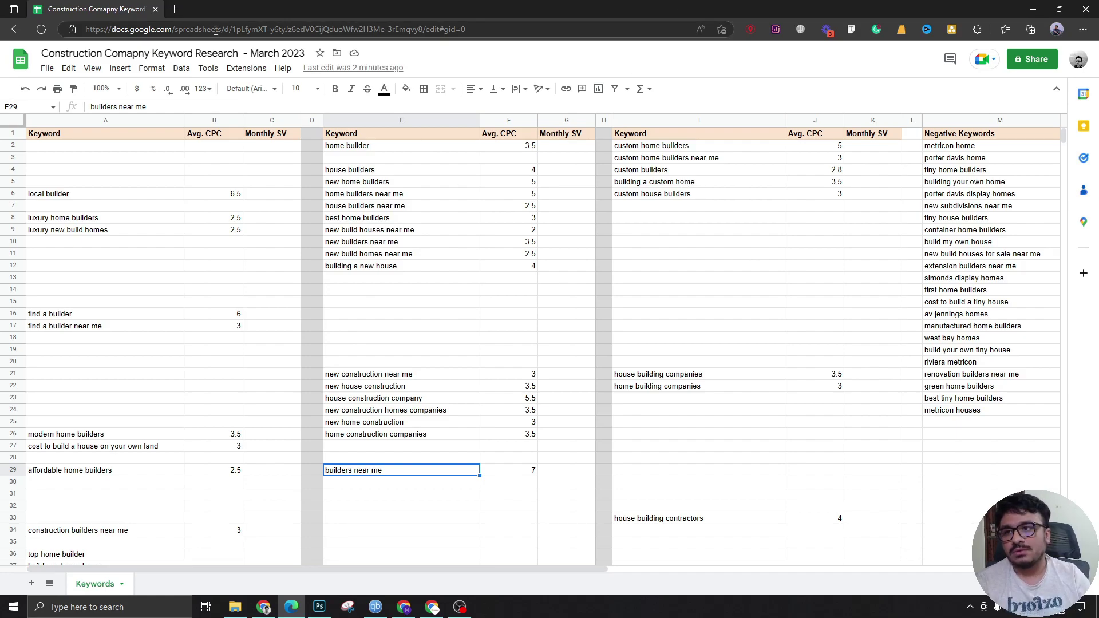
Step: Open adwordswrapper.com in a new browser tab
click(174, 9)
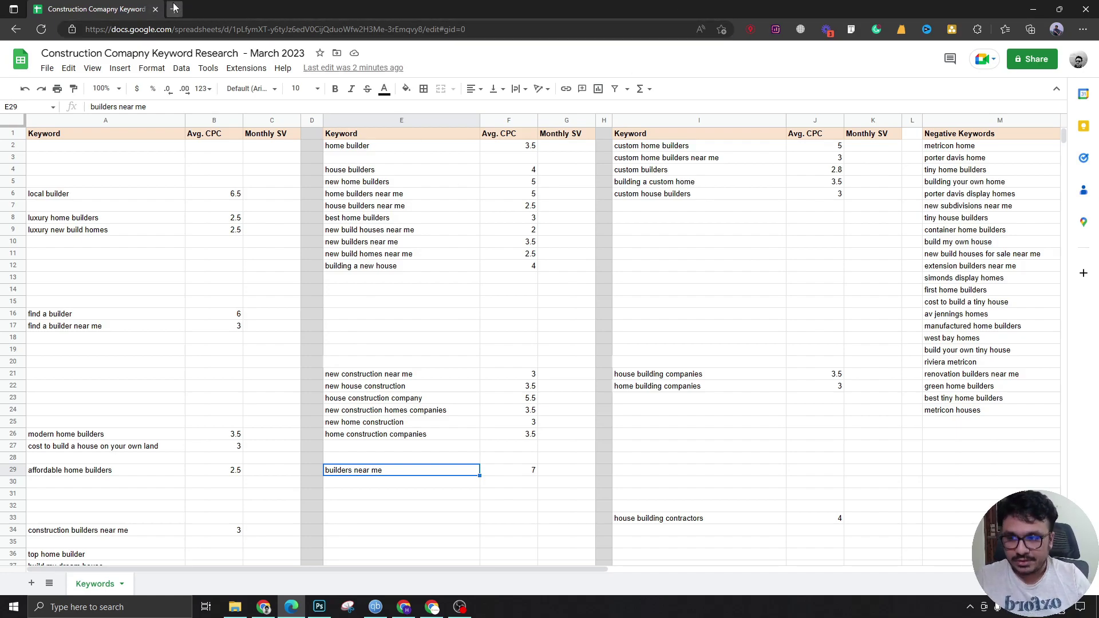
text(ads)
key(BackSpace)
text(wordswrea)
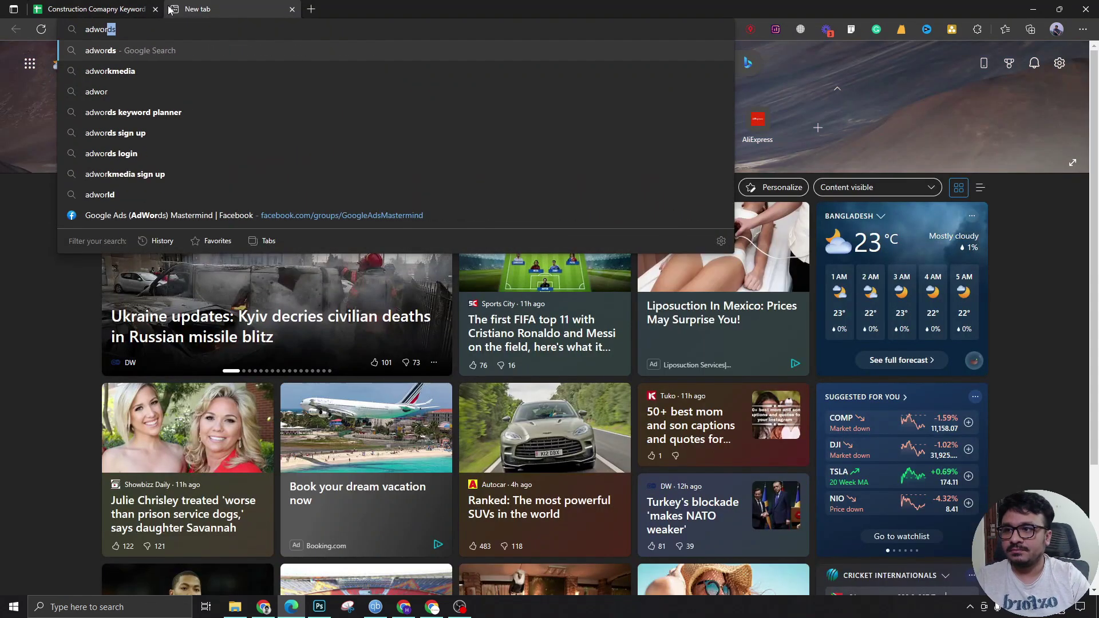
key(BackSpace)
key(BackSpace)
text(apper.com)
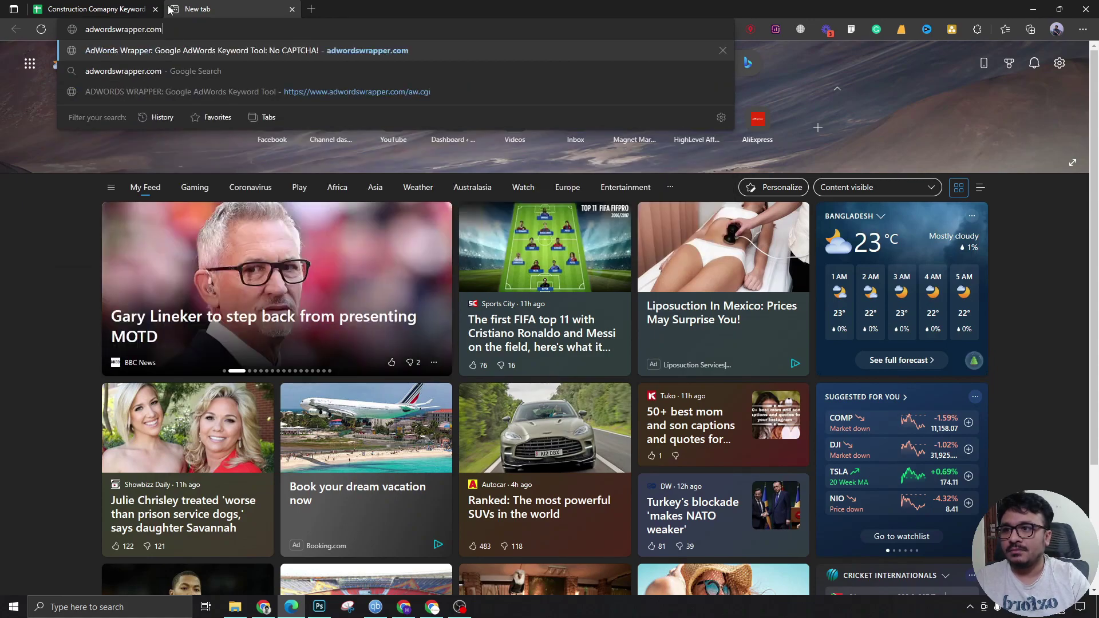
key(Return)
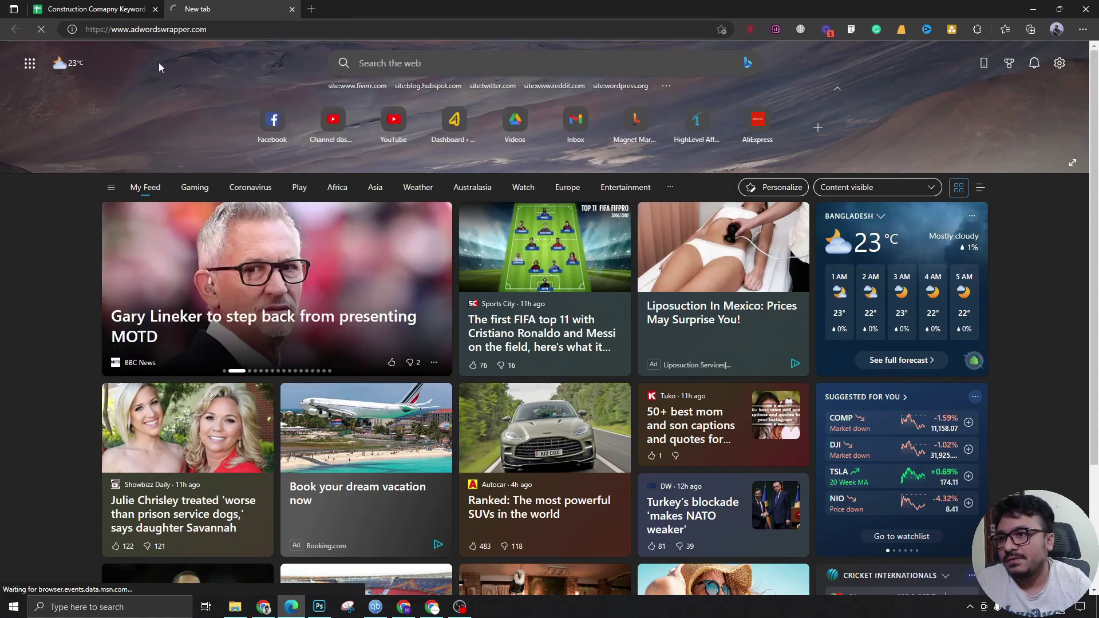
Step: Paste the home builder keywords from E2:E12 into AdWords Wrapper, omitting the blank line, and wrap them
click(146, 7)
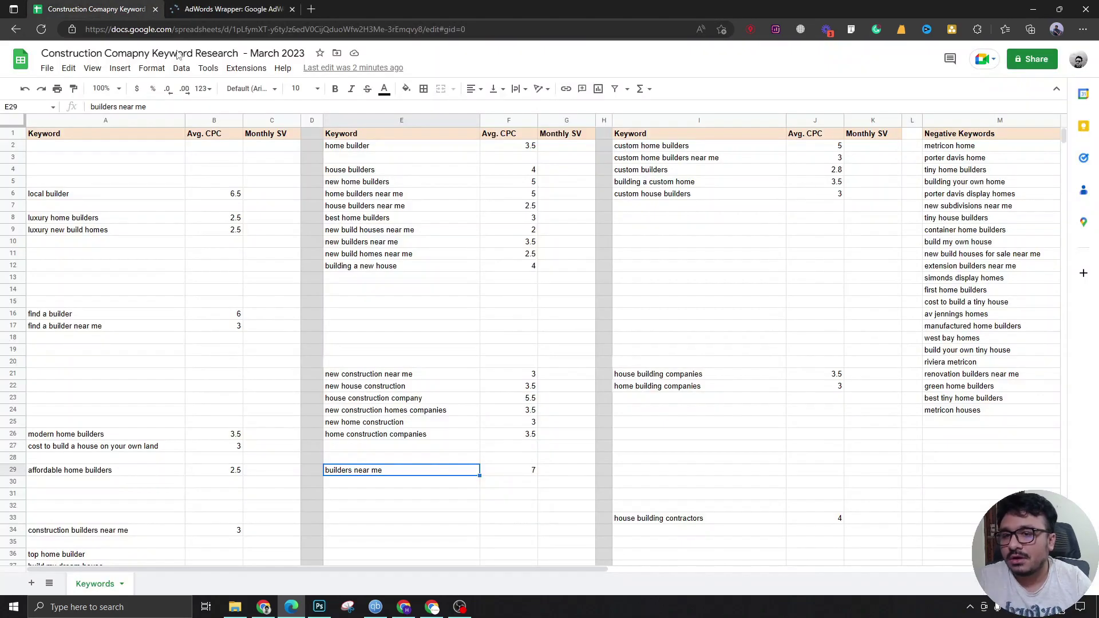
click(393, 148)
shift+click(404, 264)
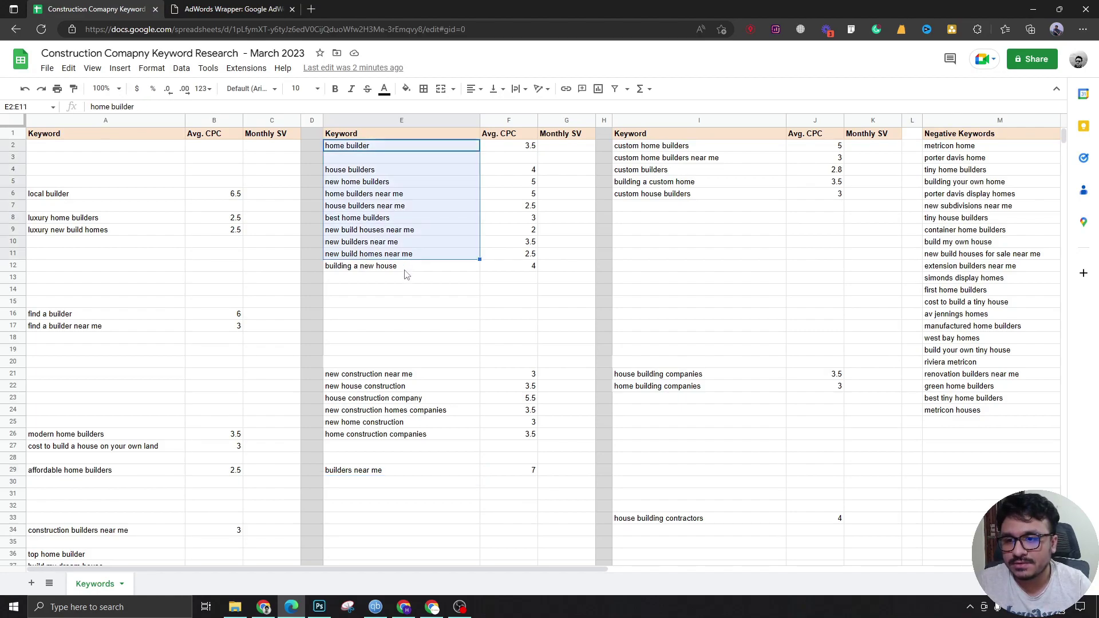
key(ctrl+c)
click(269, 7)
scroll(365, 309, down, 14)
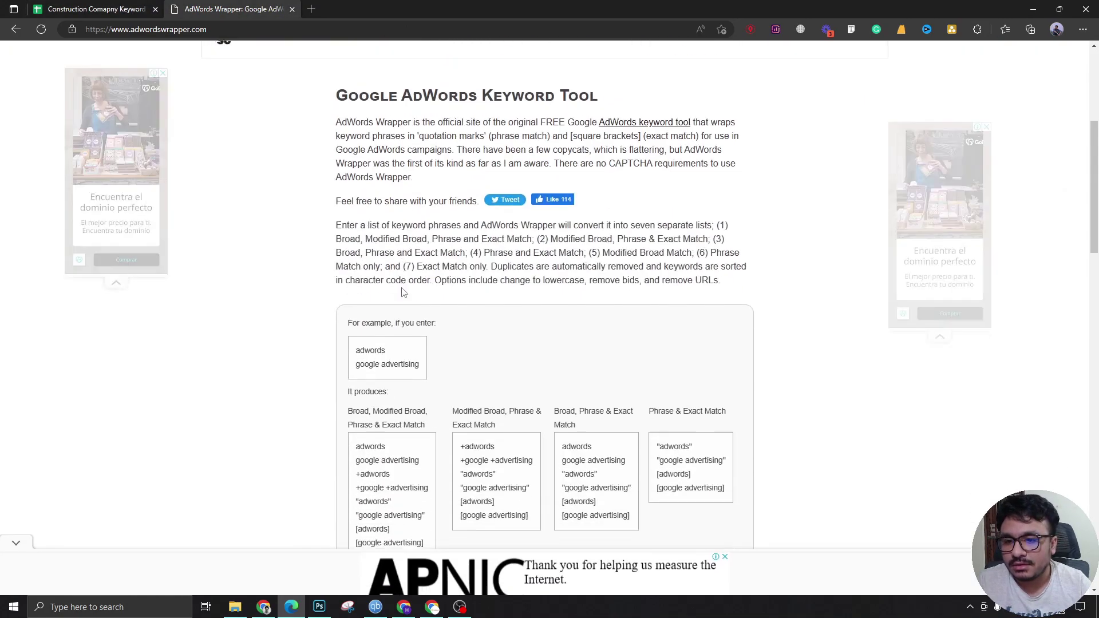
scroll(365, 309, down, 7)
click(454, 212)
key(ctrl+v)
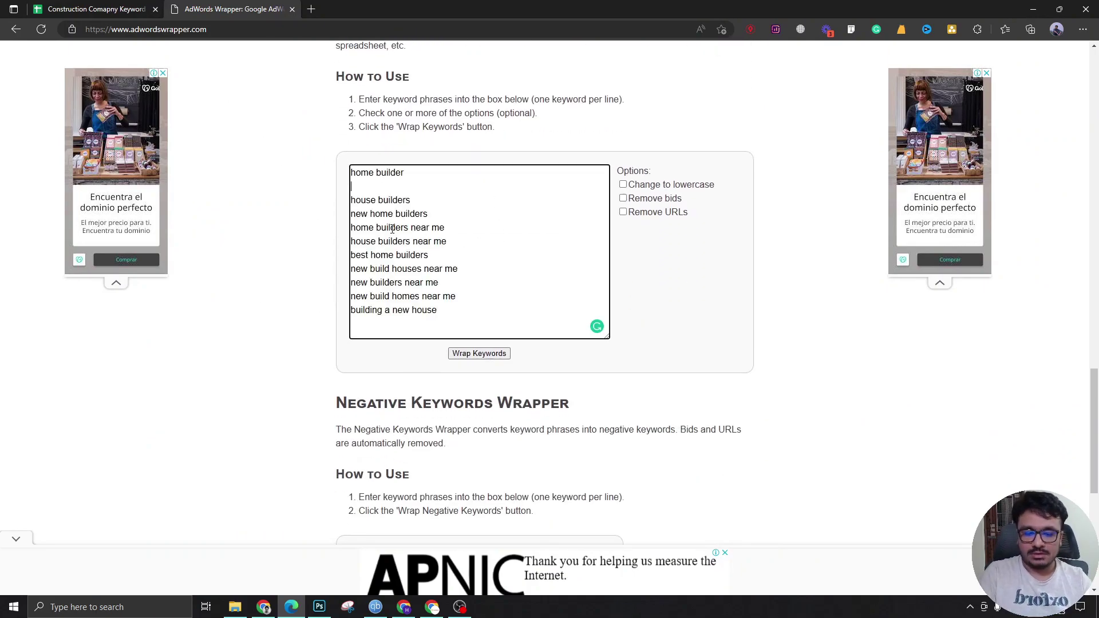
key(BackSpace)
click(479, 353)
Step: Select the entire Phrase & Exact Match list in the wrapped keyword results
scroll(524, 363, down, 4)
scroll(573, 343, down, 3)
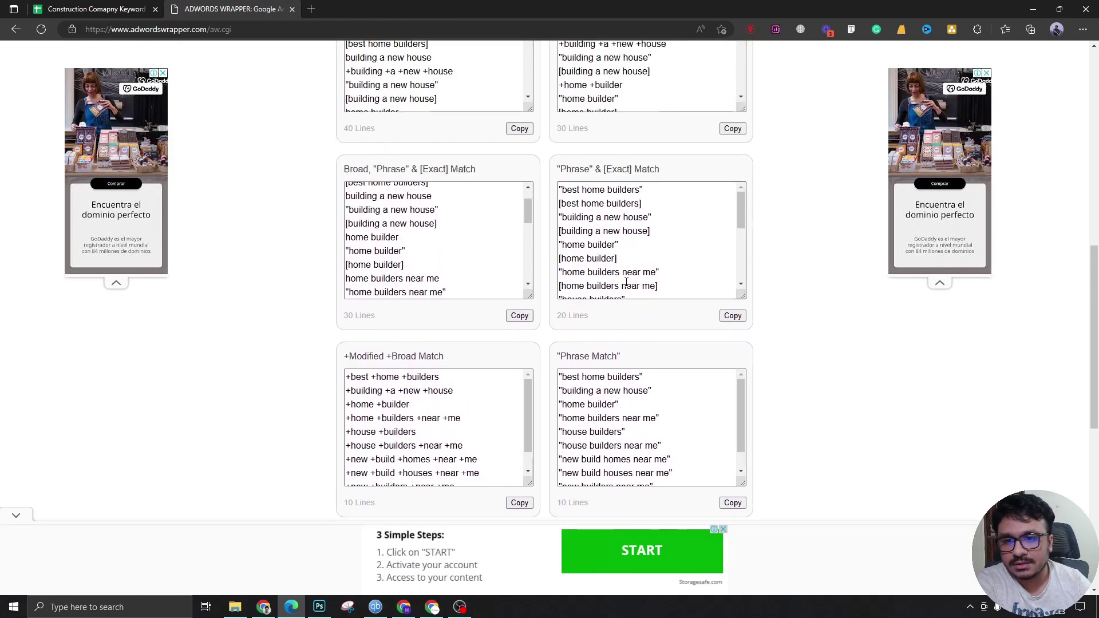
scroll(589, 257, up, 1)
click(571, 201)
key(ctrl+a)
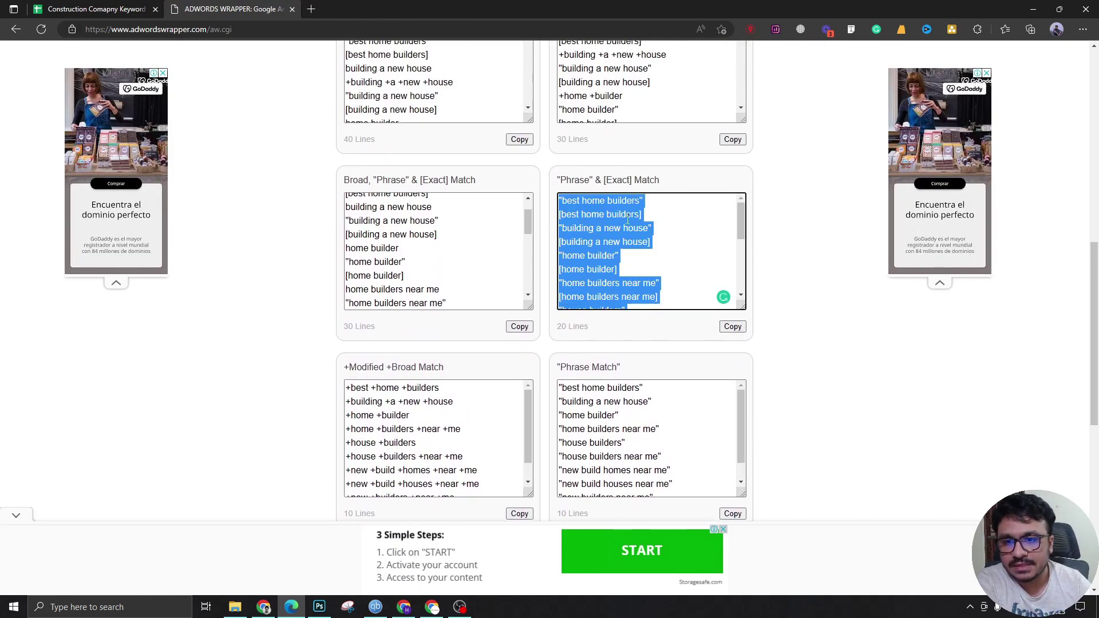
Step: Try to paste the wrapped phrase and exact match keywords into column E of the spreadsheet from E51
key(ctrl+shift+Tab)
scroll(409, 444, down, 3)
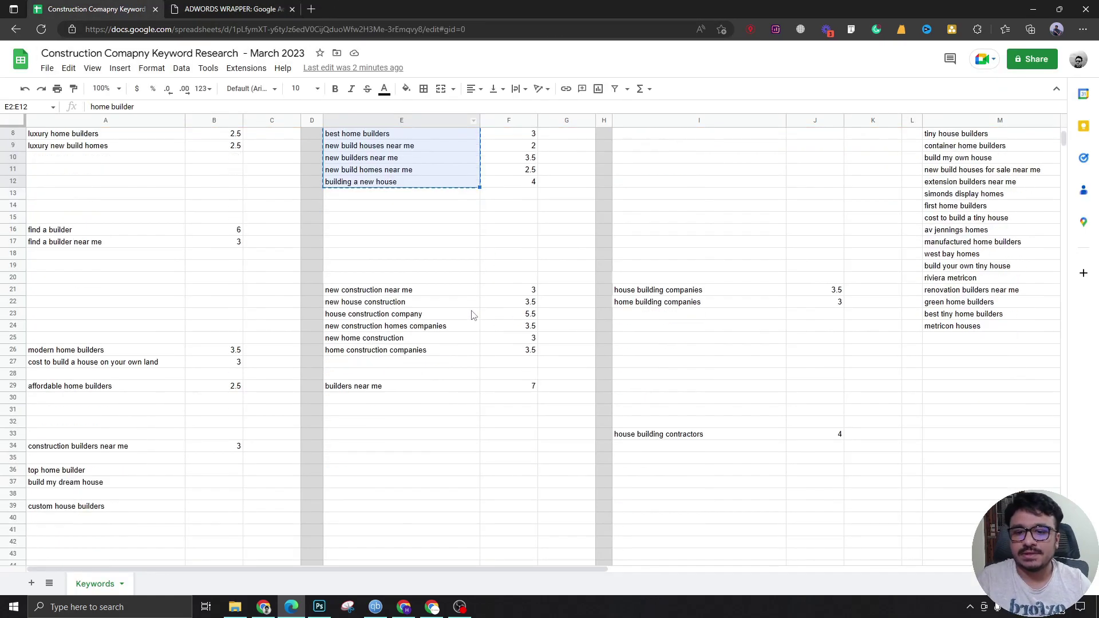
click(394, 436)
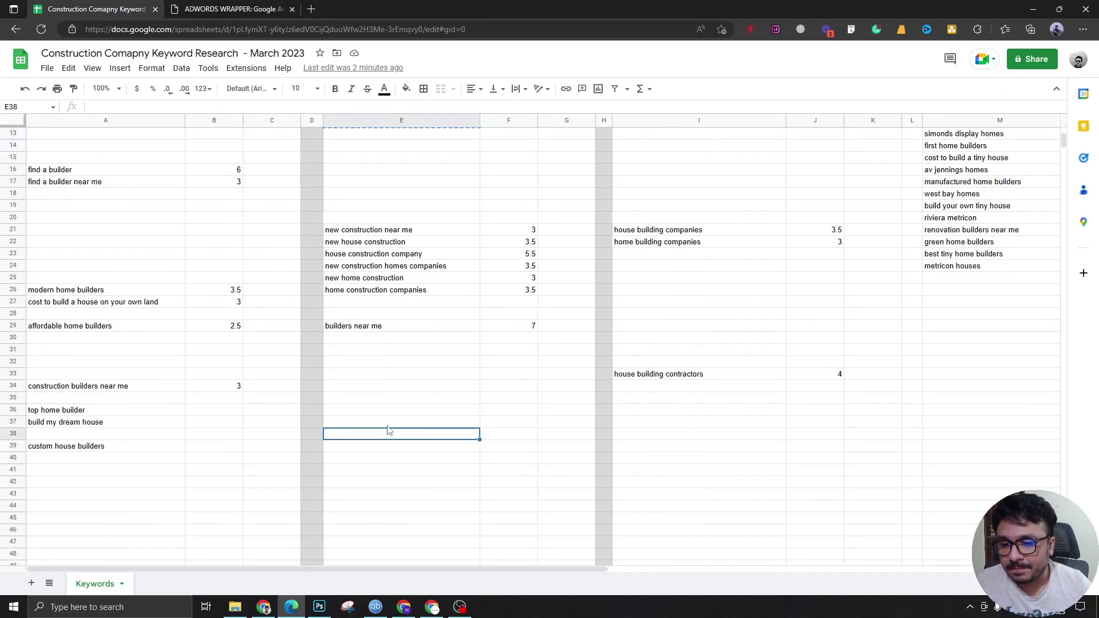
scroll(393, 428, down, 3)
scroll(393, 427, down, 1)
click(378, 346)
key(ctrl+v)
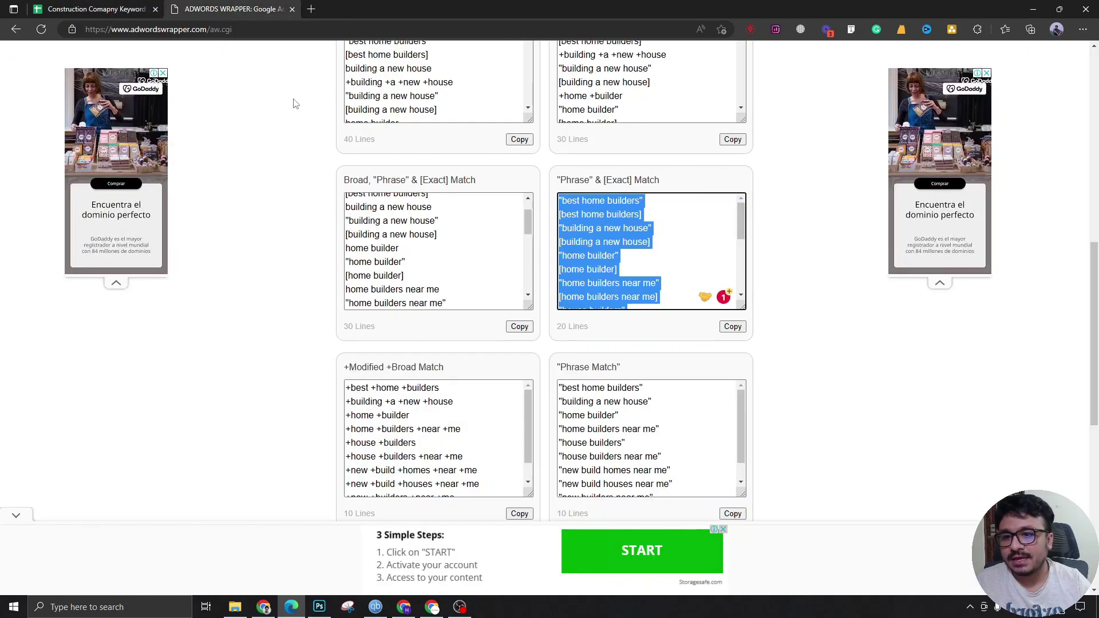
Step: Clear the unwrapped keywords in E51:E61 and paste the phrase and exact match keyword list from AdWords Wrapper into E54
click(181, 6)
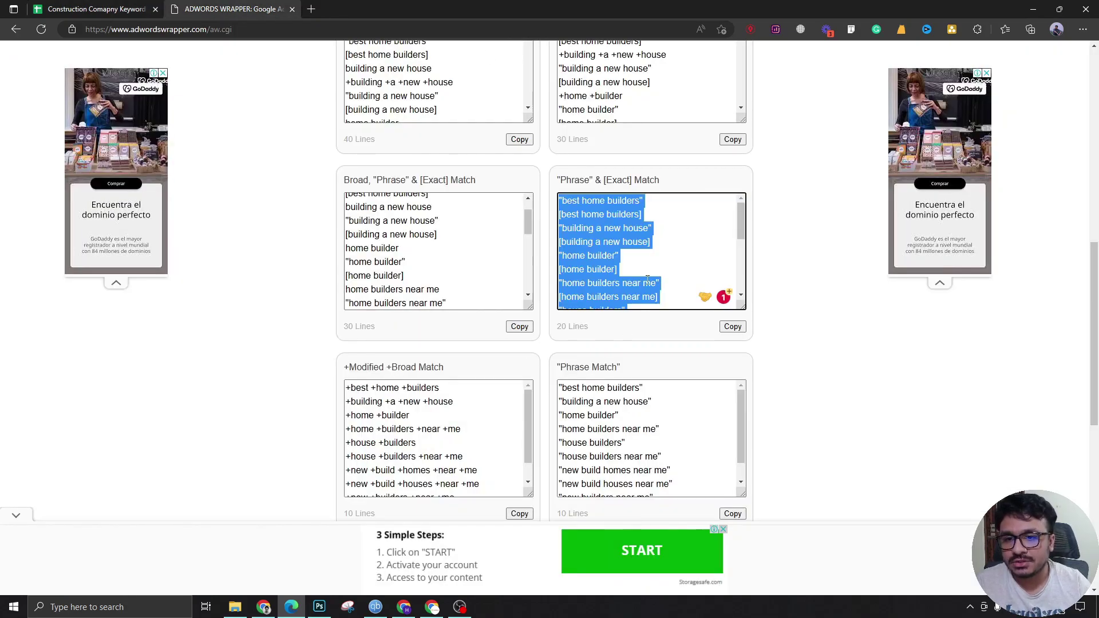
click(111, 8)
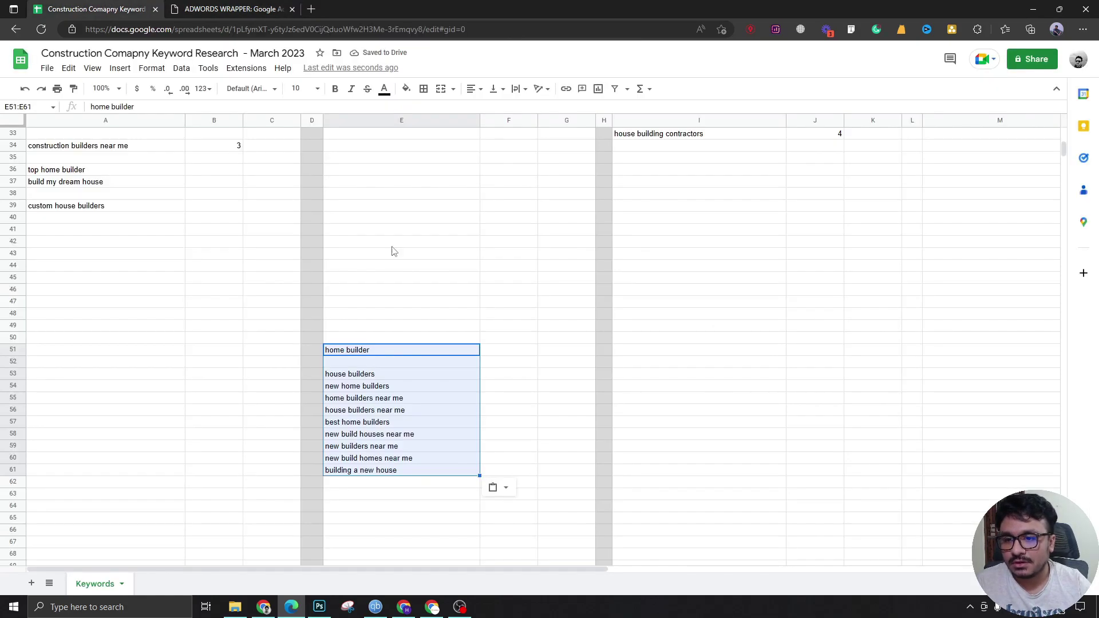
key(Delete)
double_click(407, 385)
key(ctrl+v)
click(555, 434)
scroll(544, 417, down, 1)
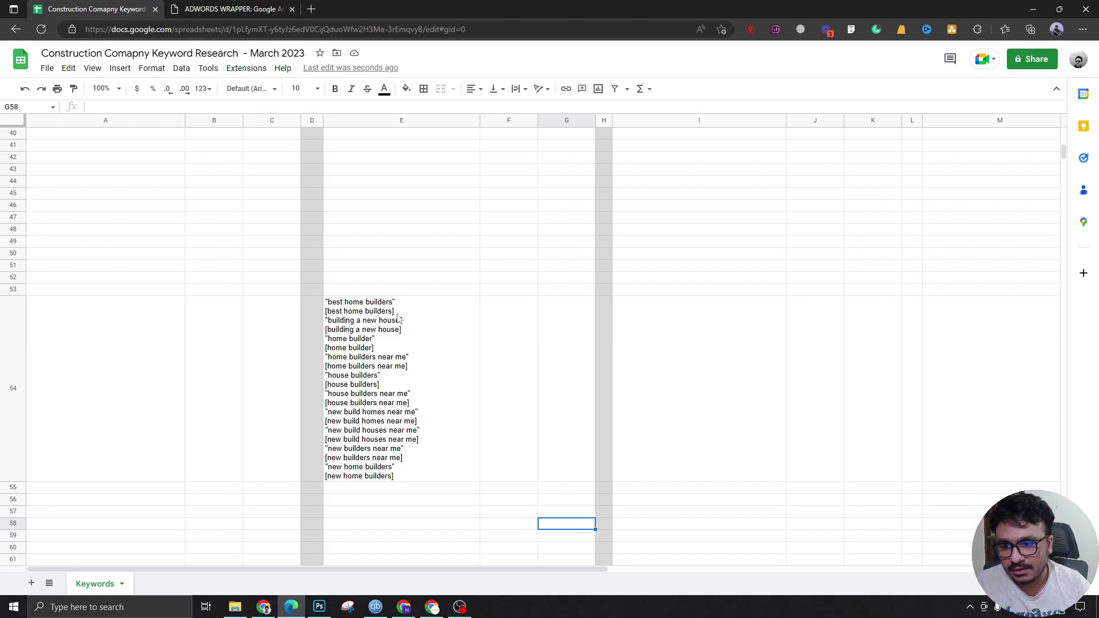
Step: Highlight the exact match keyword best home builders inside E54 to examine its square-bracket format
double_click(398, 311)
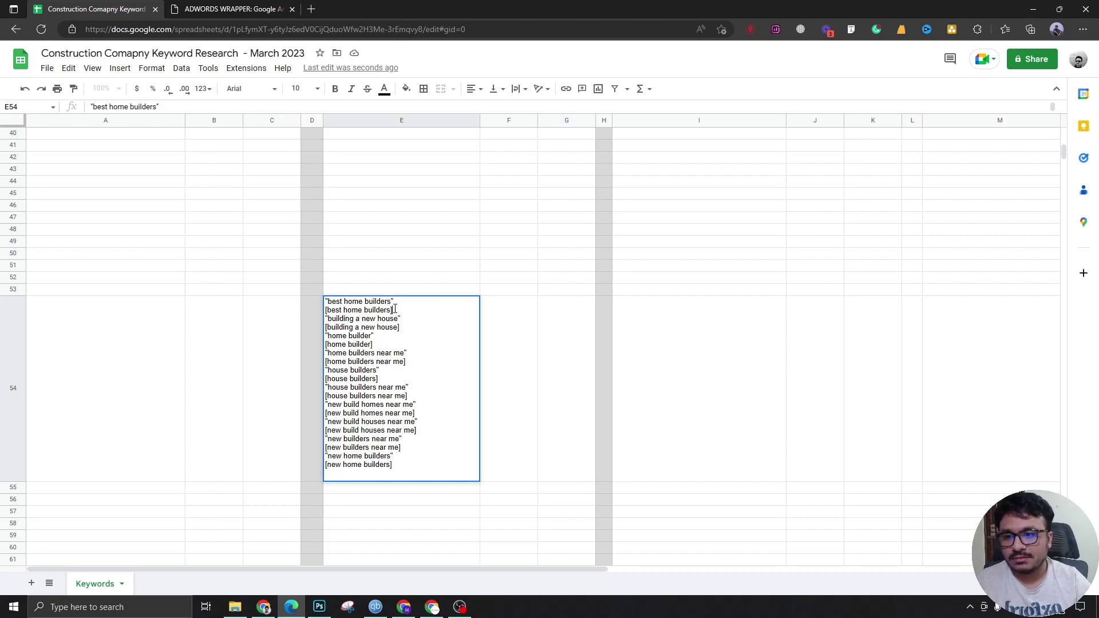
key(shift+Left)
key(shift+Left)
key(shift+Left)
key(shift+Left)
key(shift+Left)
key(shift+Left)
key(shift+Left)
key(shift+Left)
key(shift+Left)
key(shift+Left)
key(shift+Left)
key(shift+Left)
key(shift+Left)
key(shift+Left)
key(shift+Left)
key(shift+Left)
key(shift+Left)
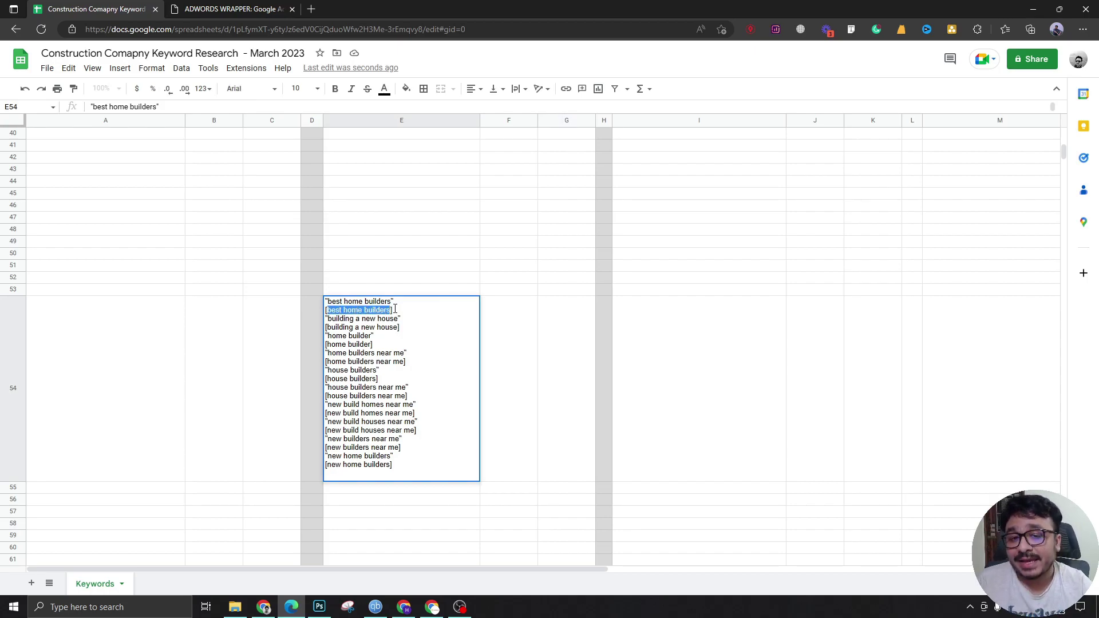
Step: Add an unwrapped best home builders line at the start of E54 and remove it again
click(395, 309)
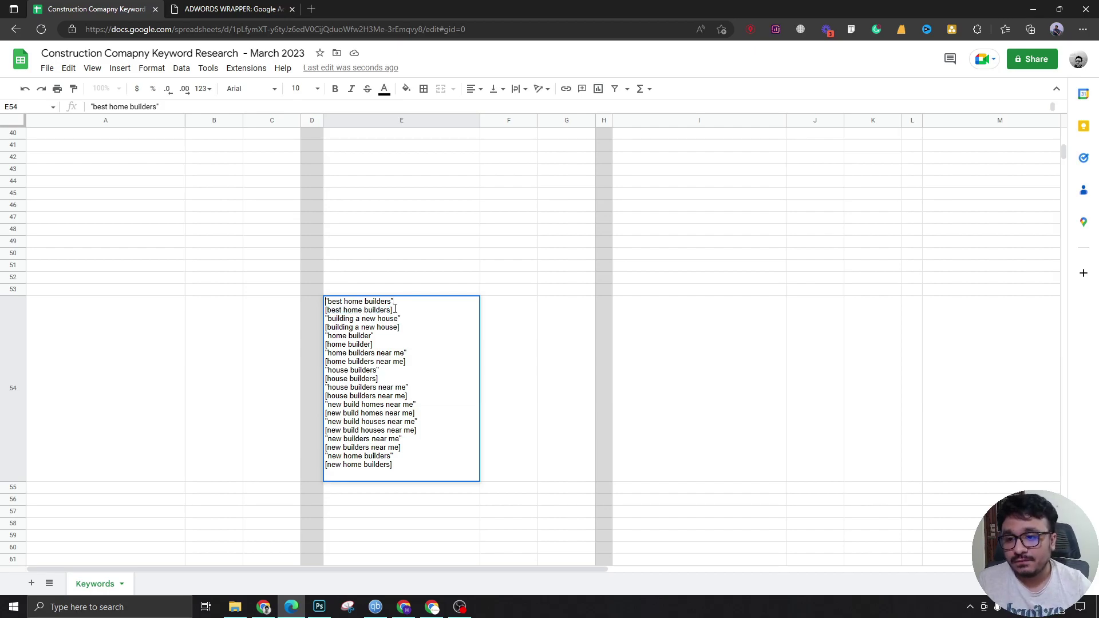
key(alt+Return)
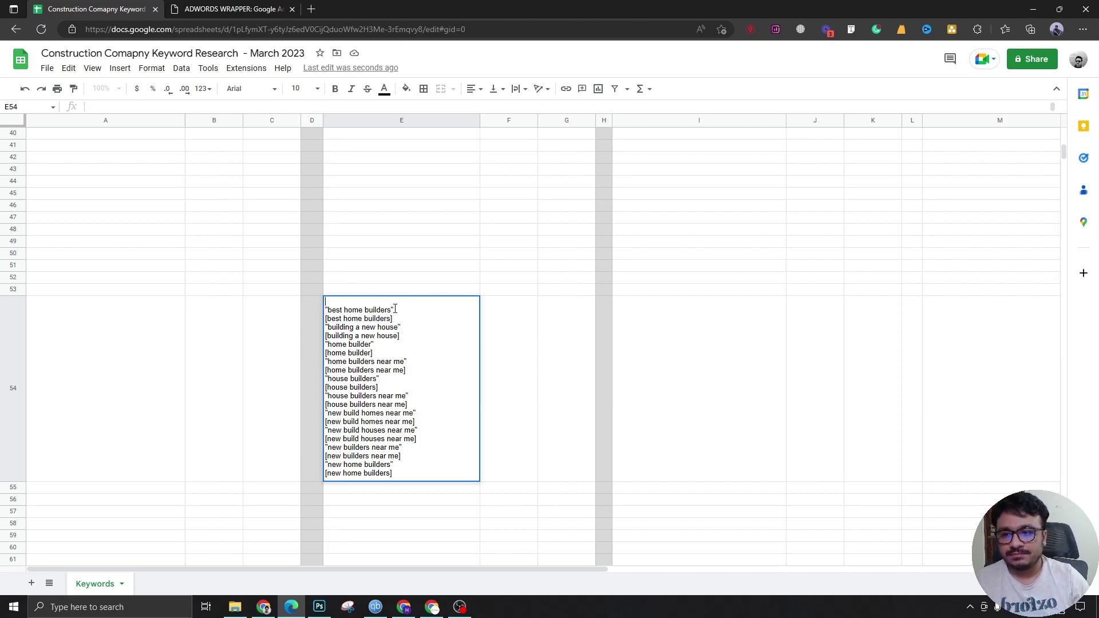
text(best home bu)
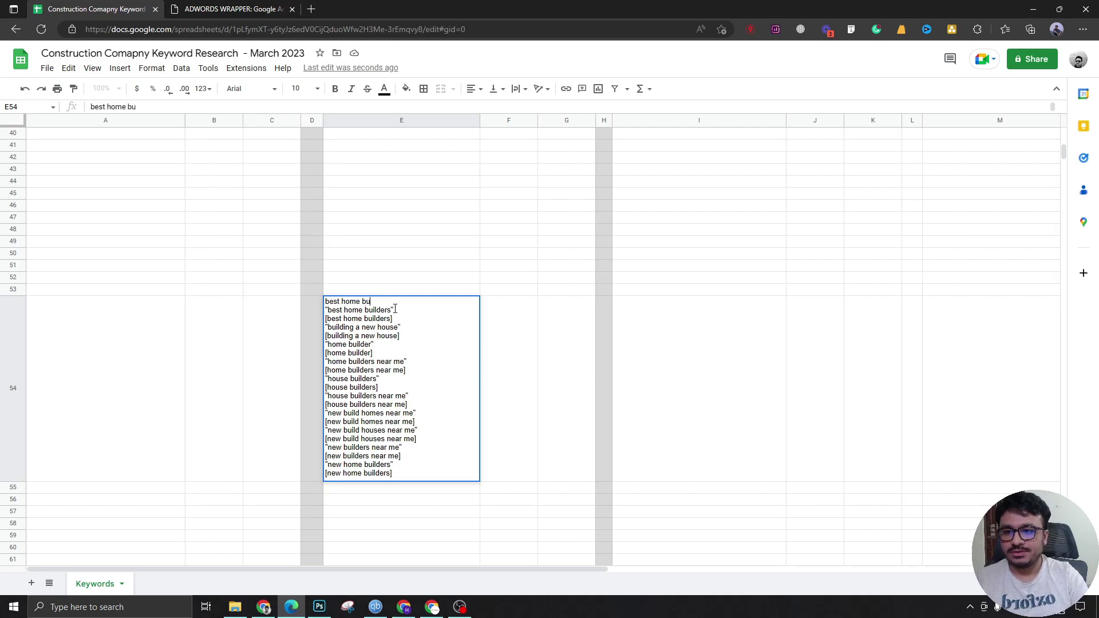
text(ilders)
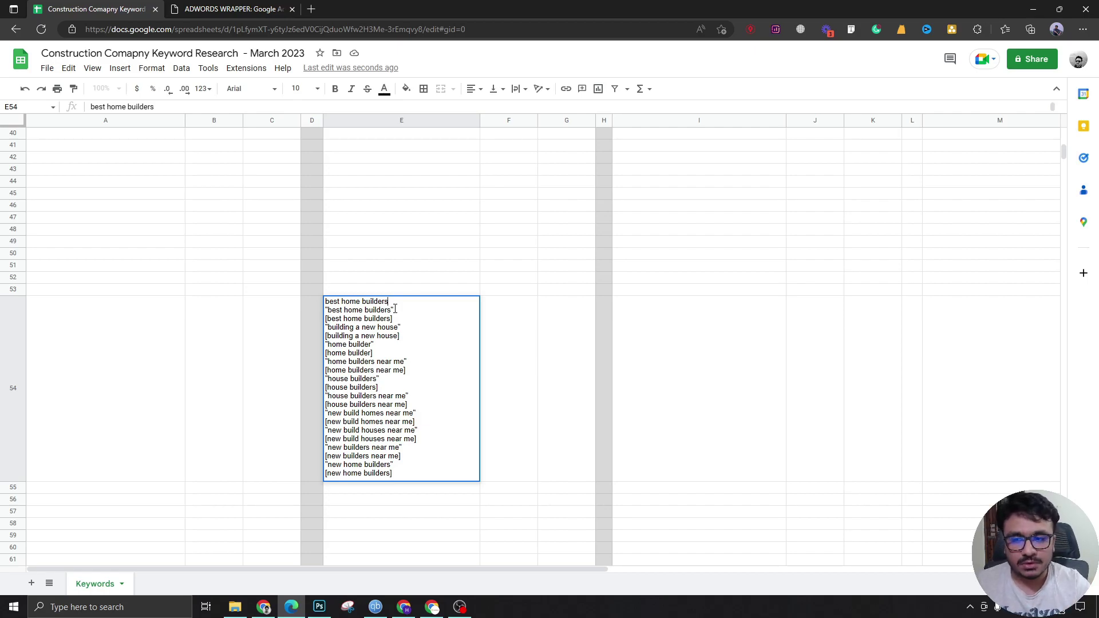
key(shift+Home)
key(BackSpace)
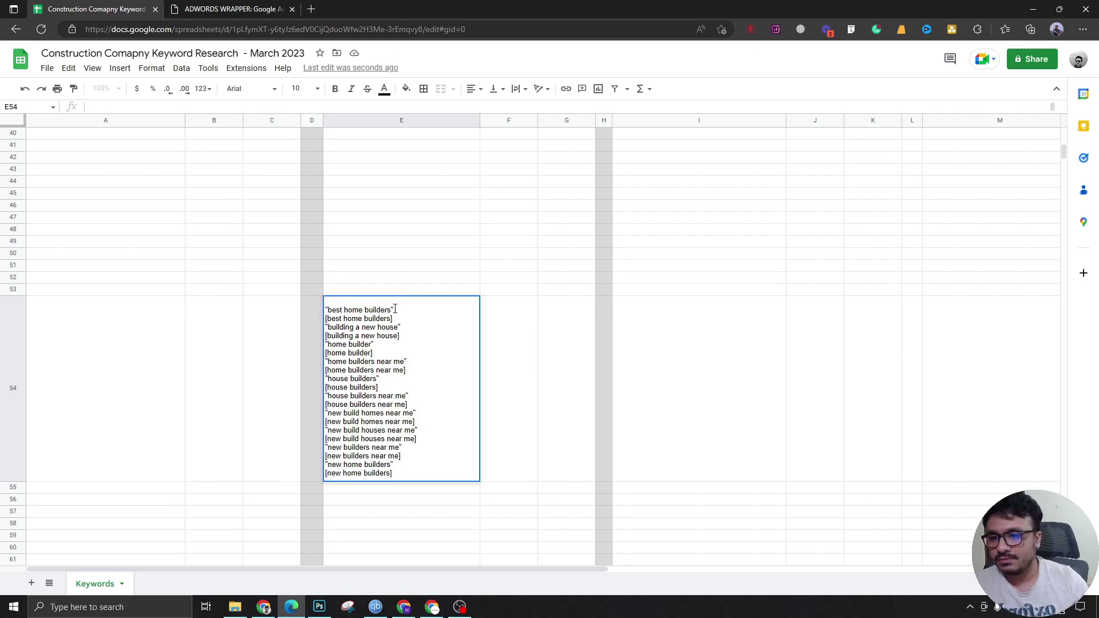
key(Return)
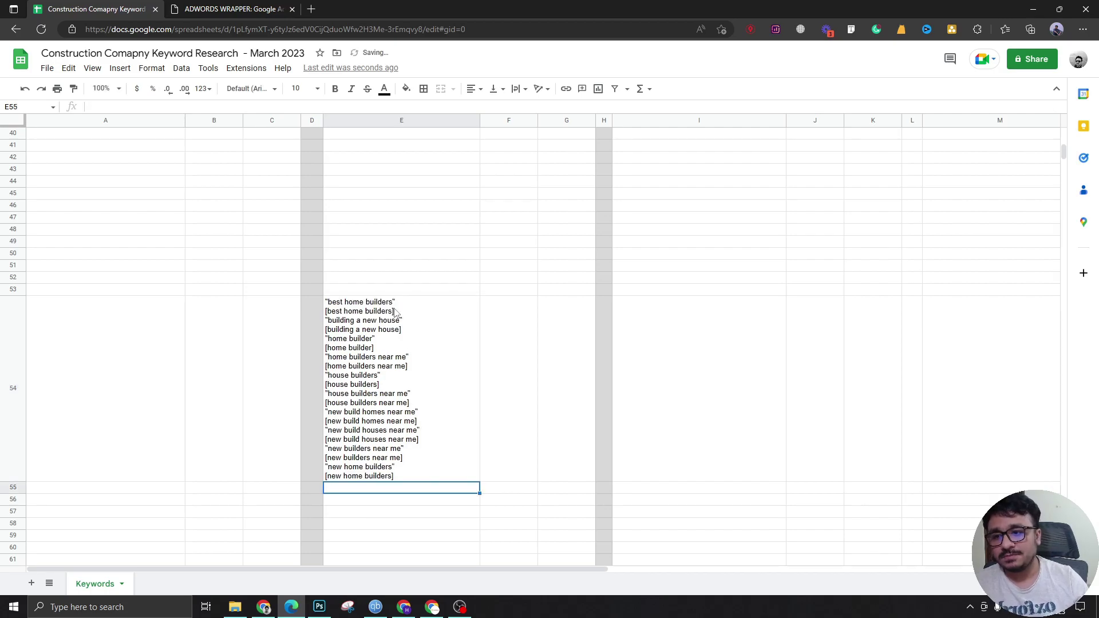
click(338, 359)
click(269, 8)
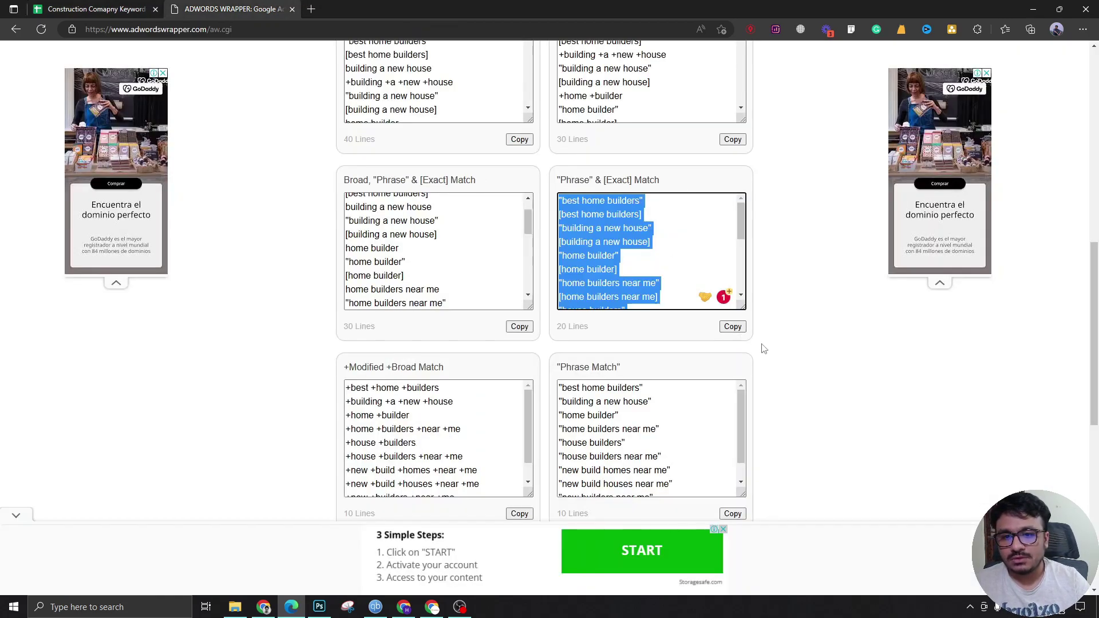
click(109, 8)
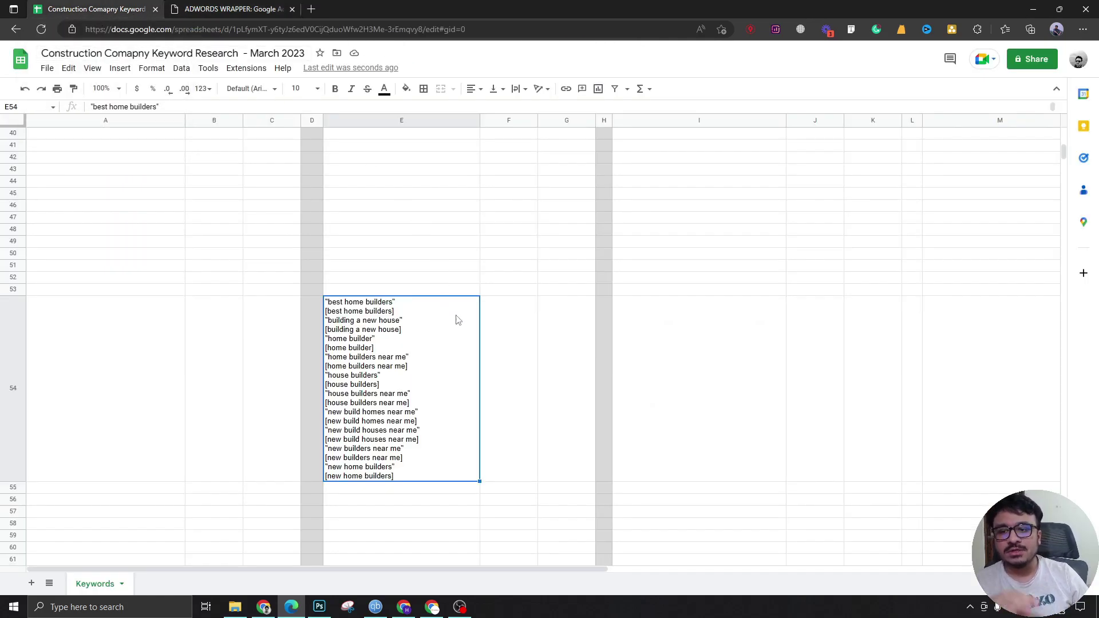
scroll(479, 355, up, 10)
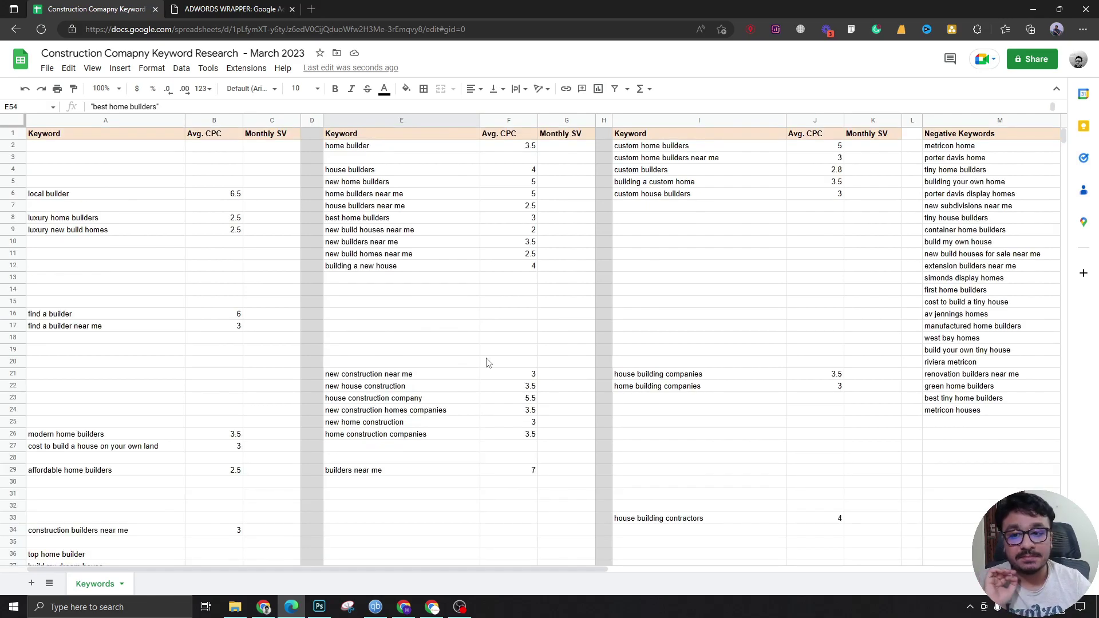